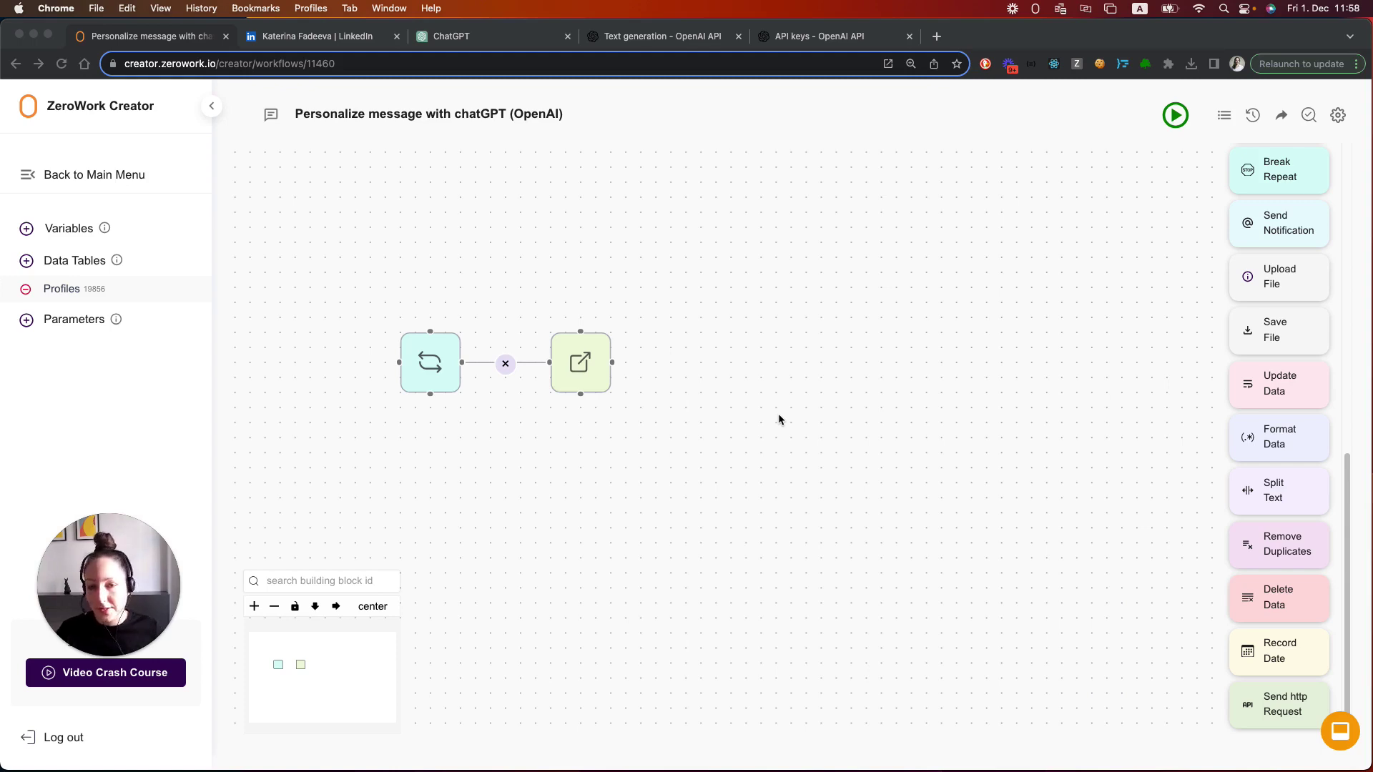
- Open the Profiles data table to review its contents, then close it
left_click(57, 297)
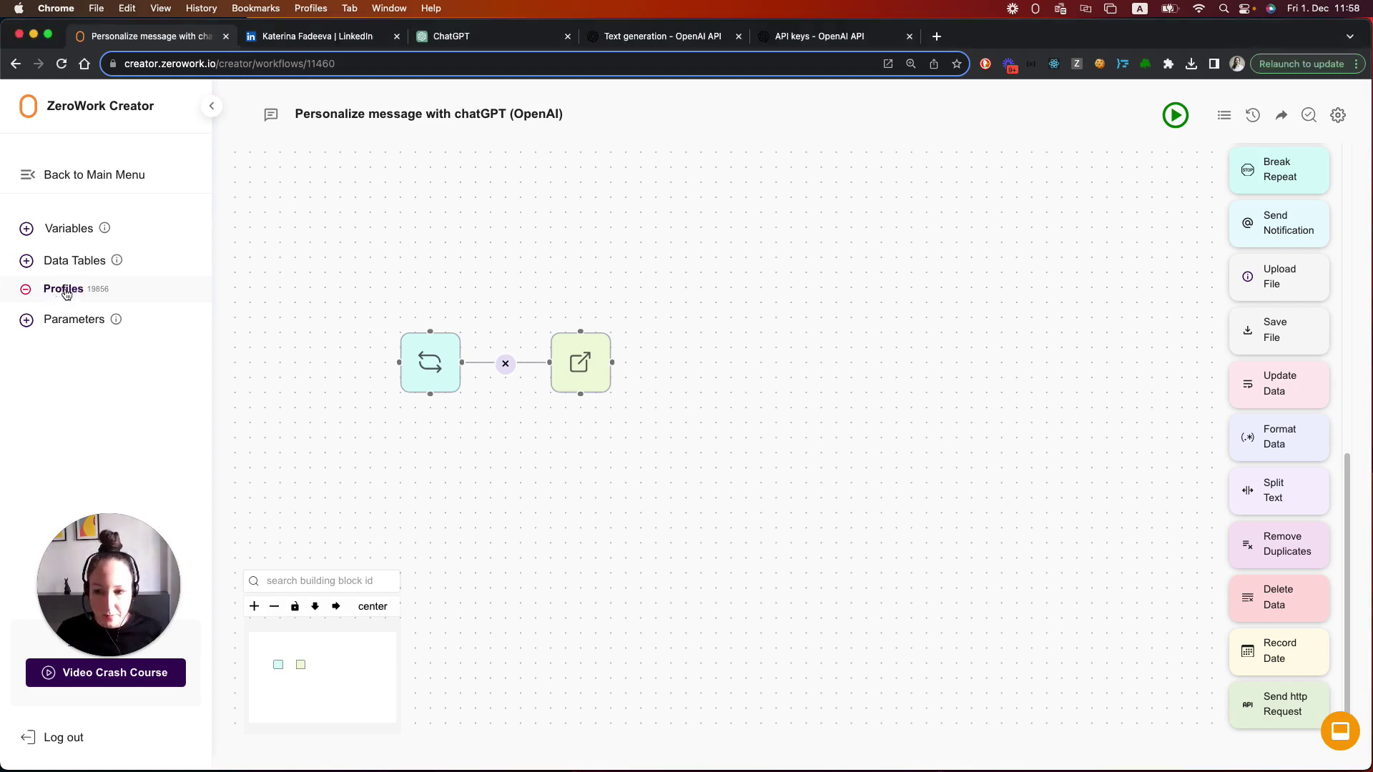
left_click(62, 290)
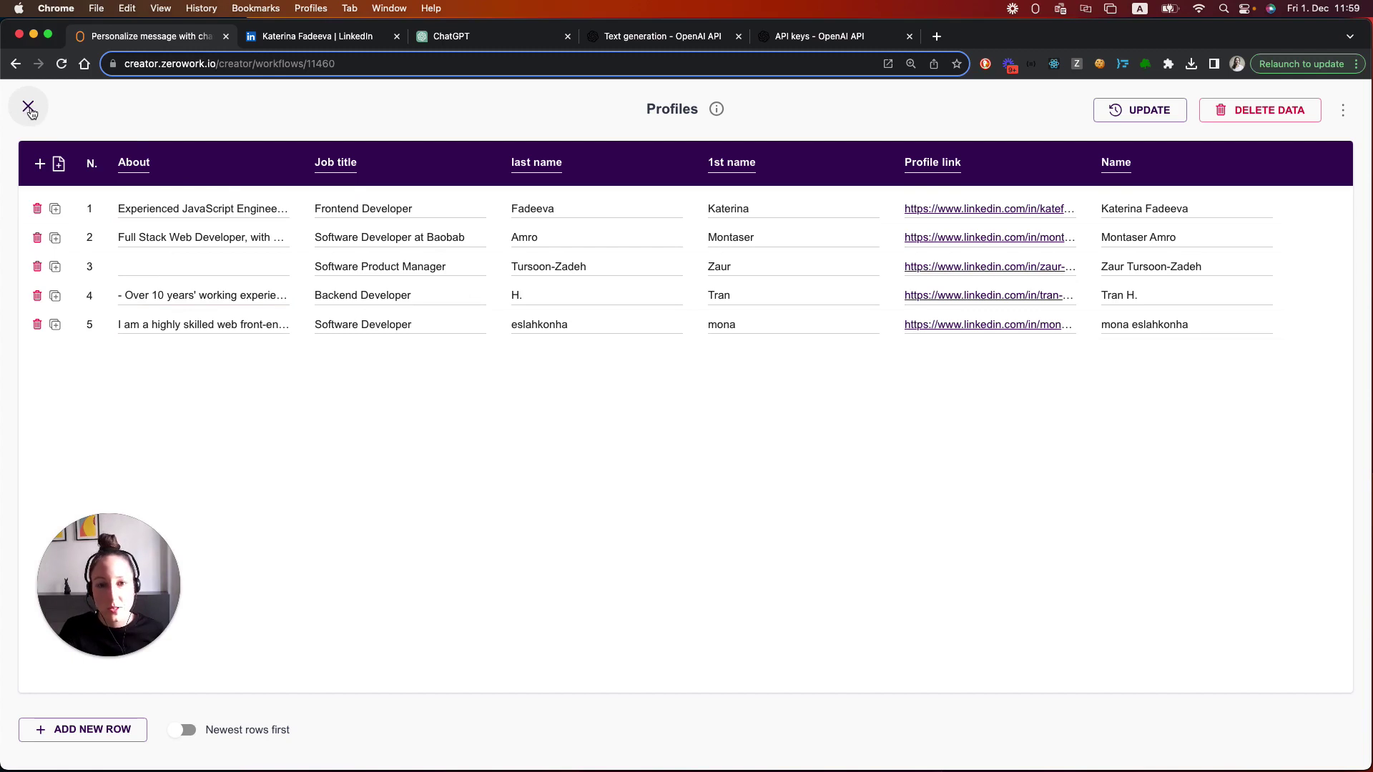
left_click(29, 107)
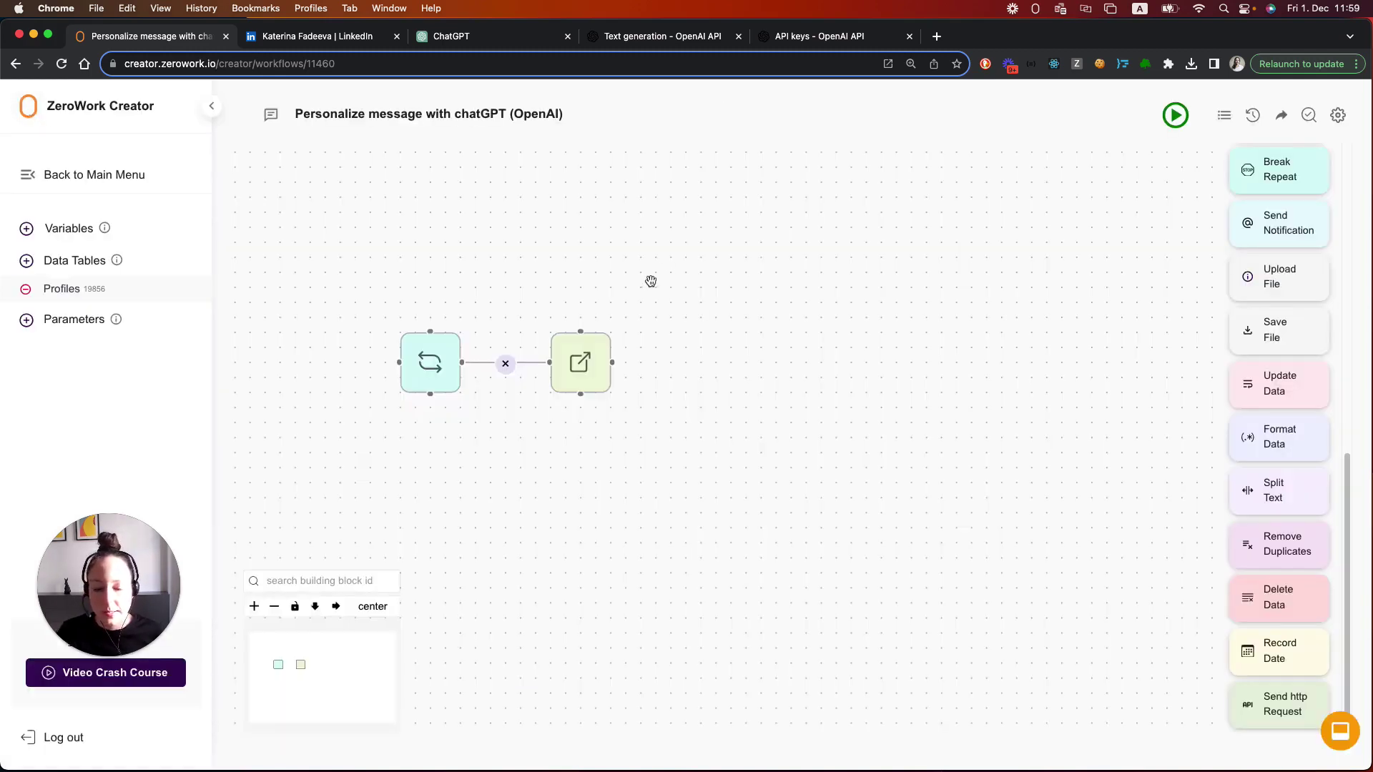
- Review the loop block and the Open Link block's link expression, leaving both unchanged
left_click_drag(648, 280, 631, 253)
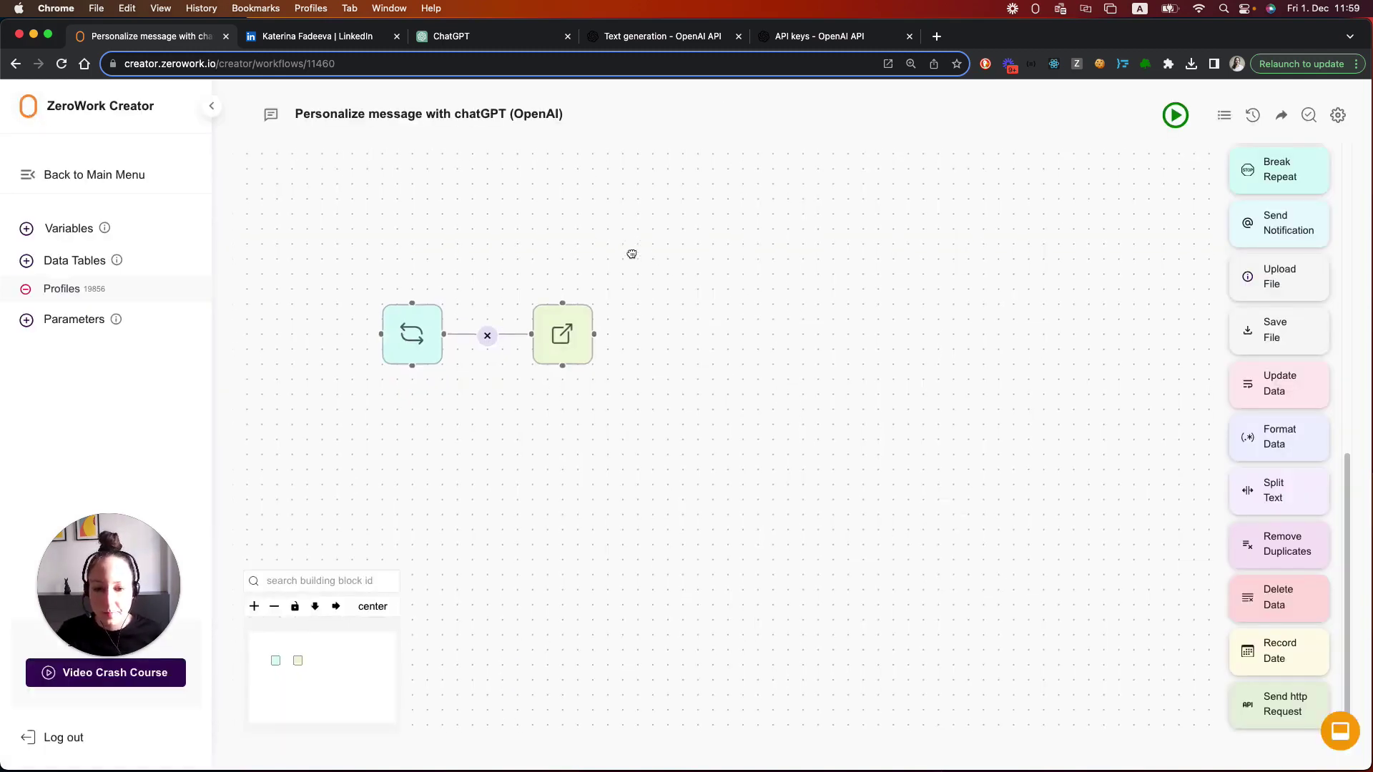
left_click(412, 335)
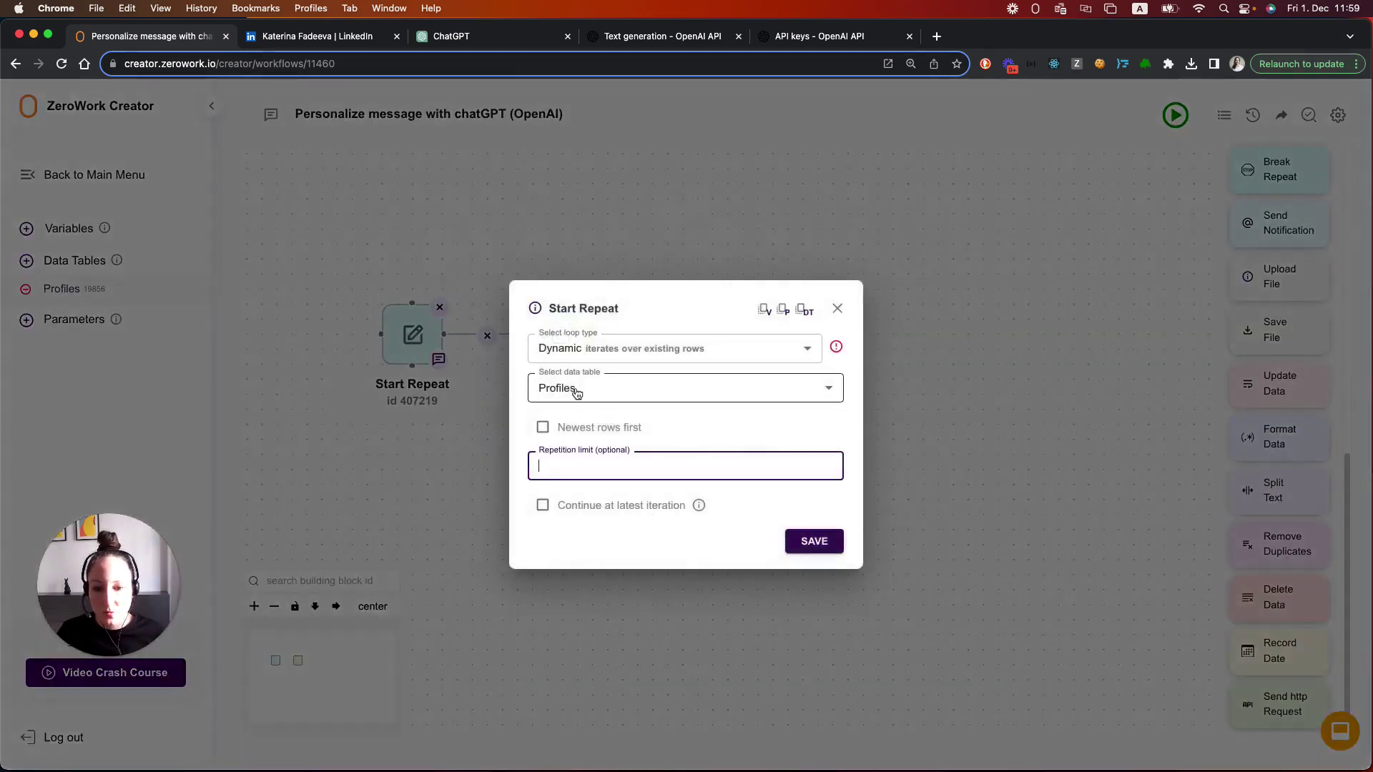
left_click(836, 308)
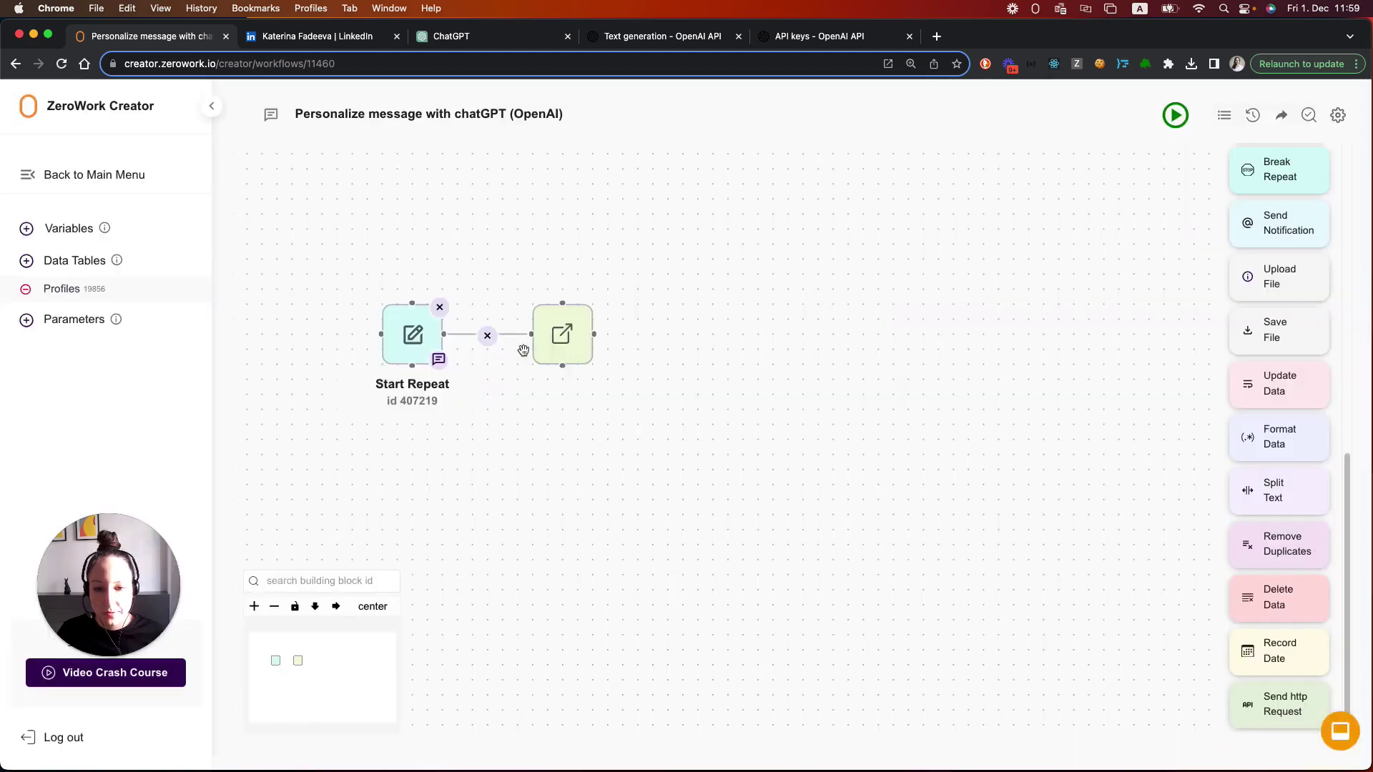
left_click(559, 337)
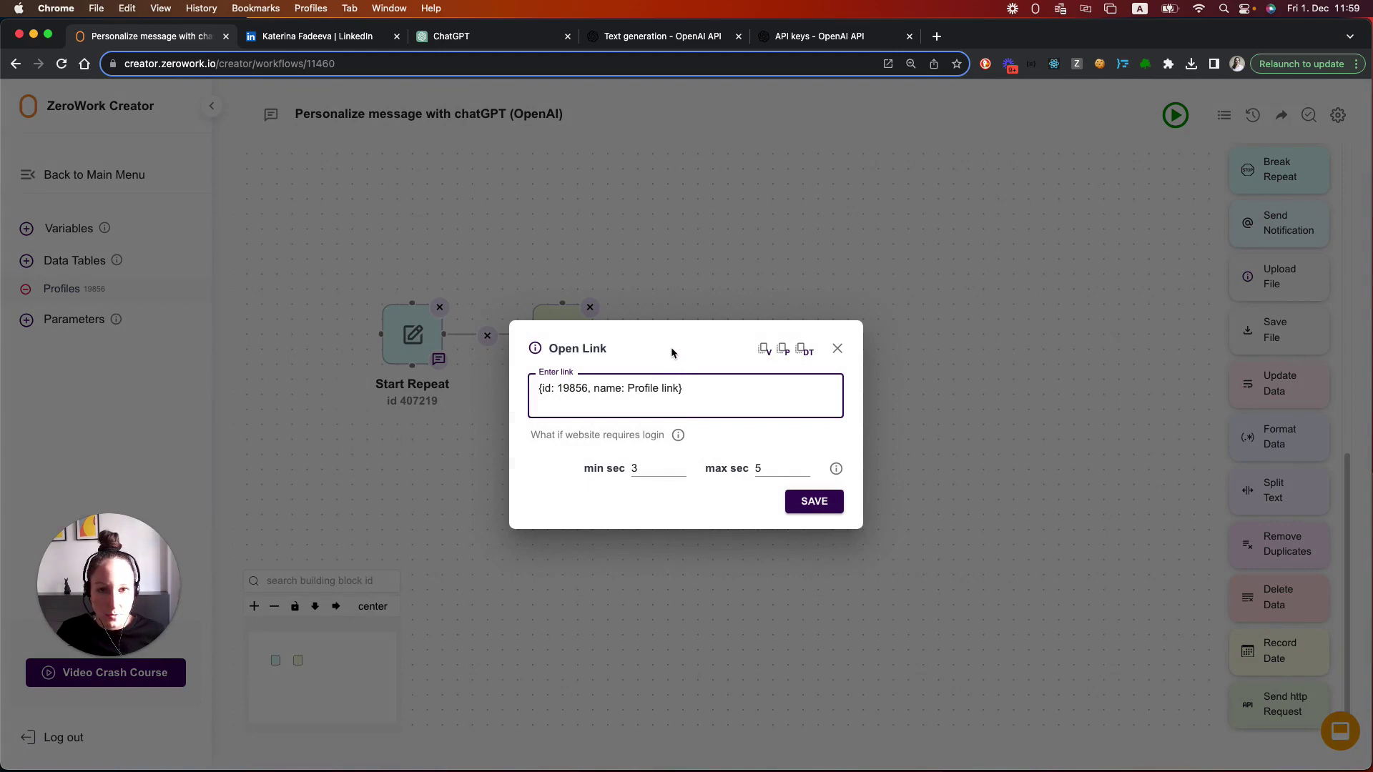
double_click(541, 390)
left_click_drag(660, 390, 685, 390)
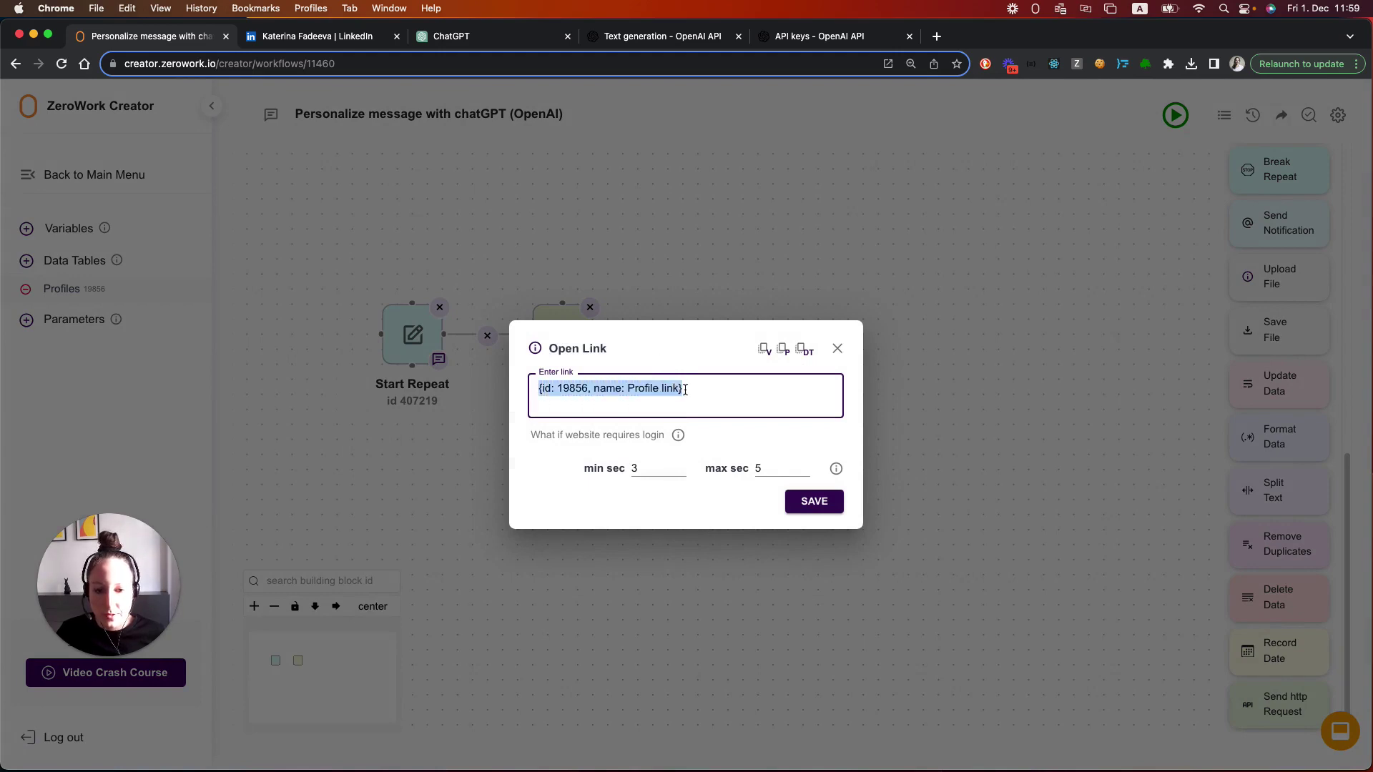
left_click(685, 390)
left_click(838, 350)
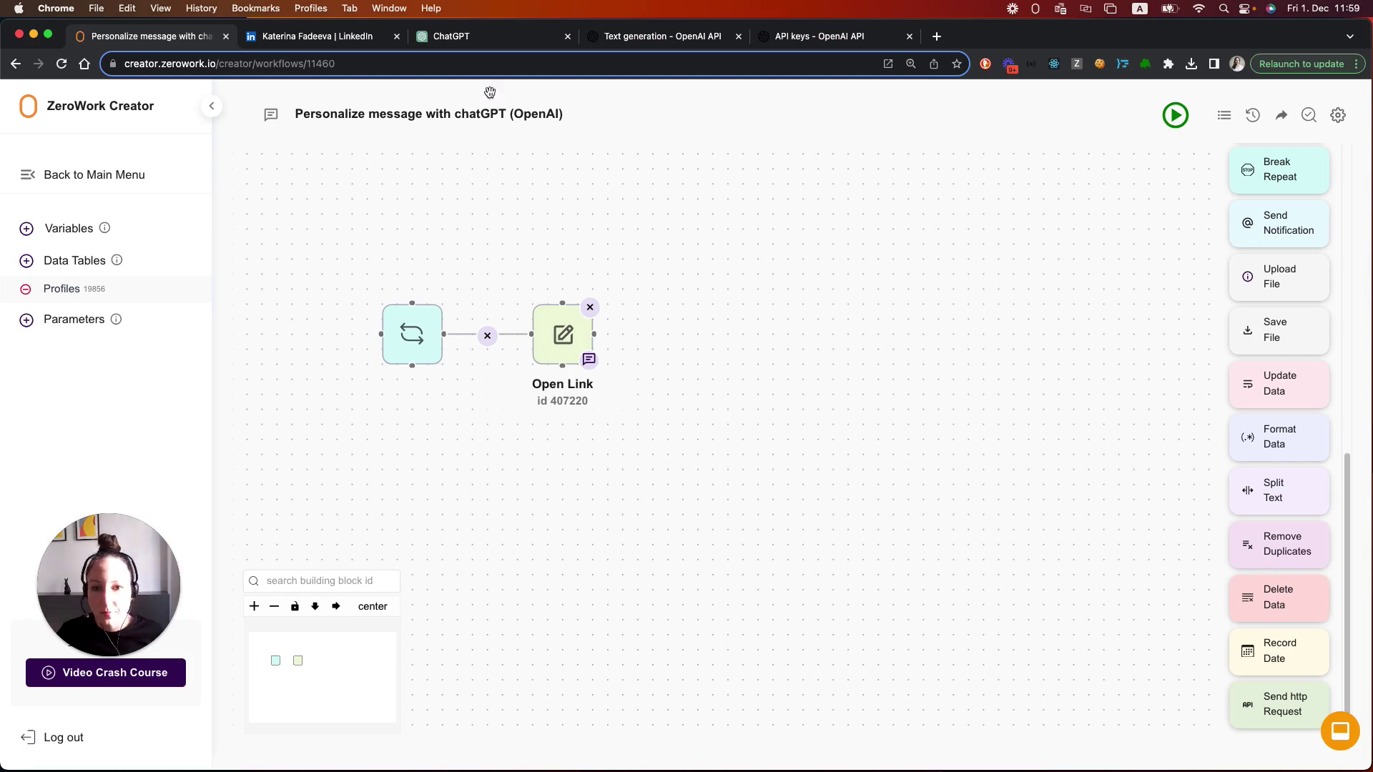
- In ChatGPT, scroll through the drafted prompt asking for a 150–200 character connection note
left_click(486, 40)
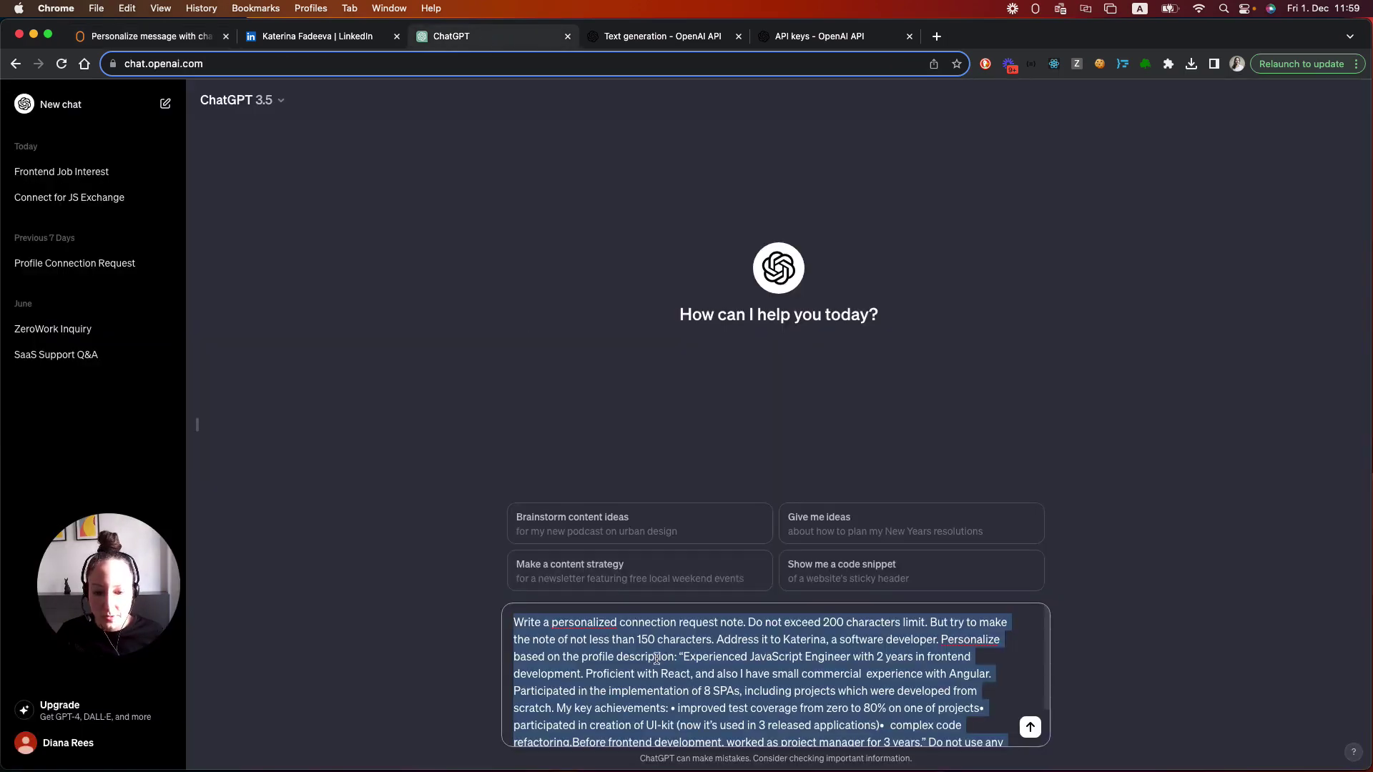
scroll(646, 657, "down", 2)
scroll(646, 658, "up", 2)
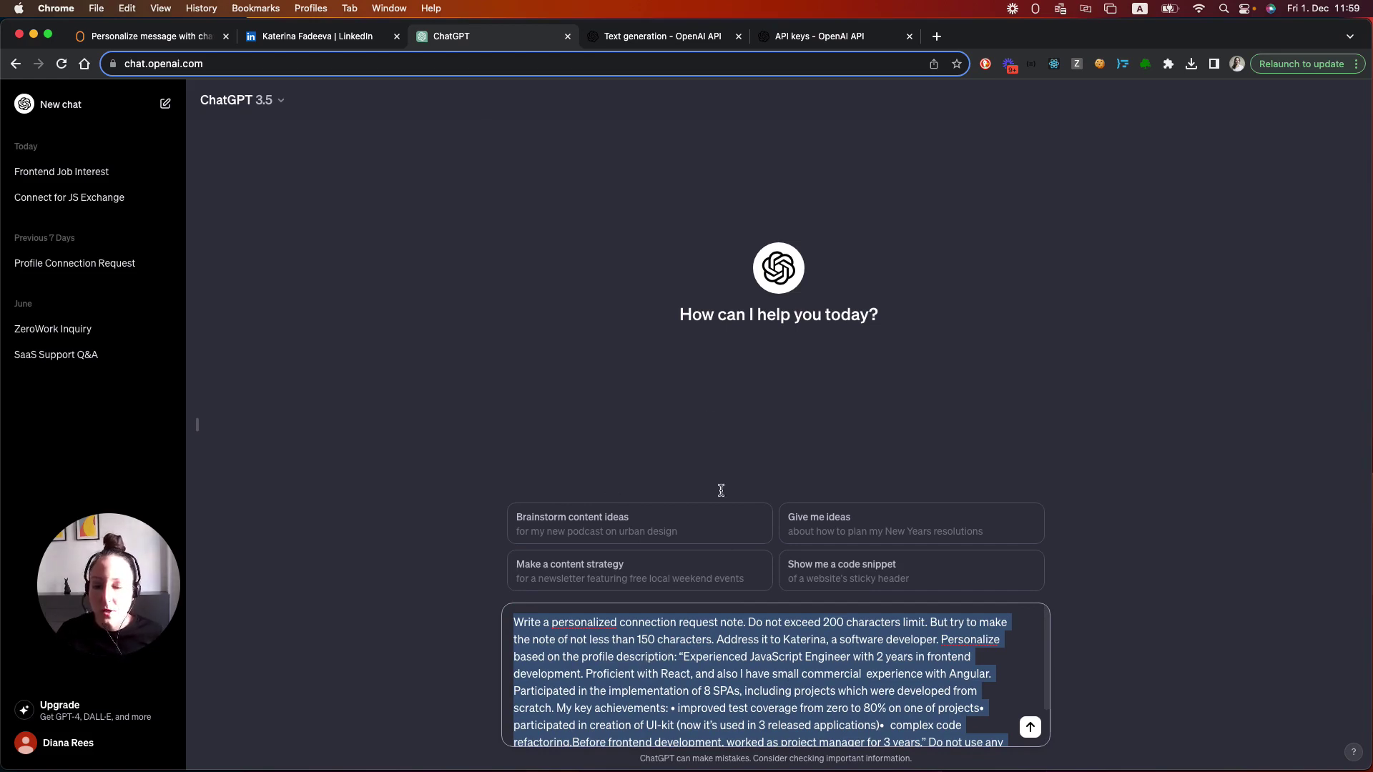
scroll(721, 701, "down", 2)
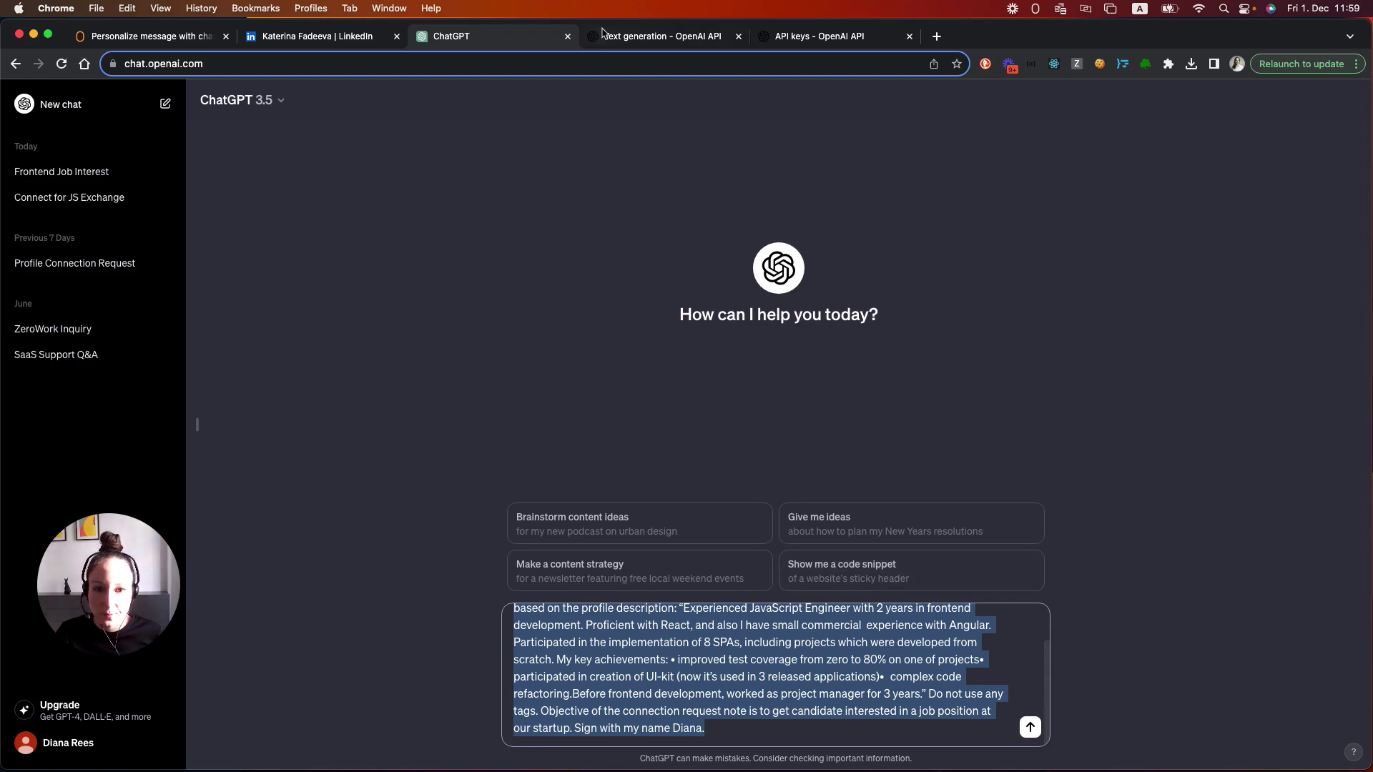
- Switch to the OpenAI API keys page listing the two existing secret keys
left_click(832, 39)
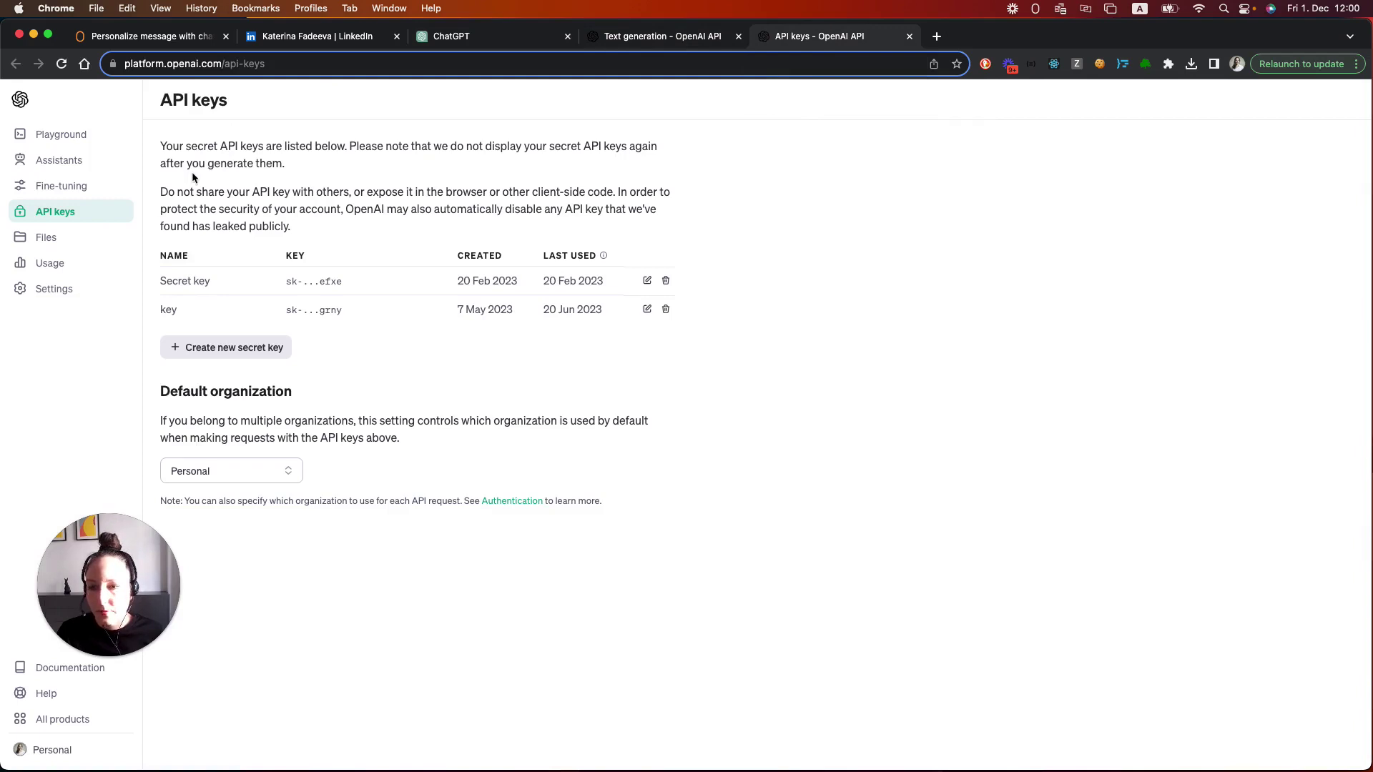
left_click(129, 63)
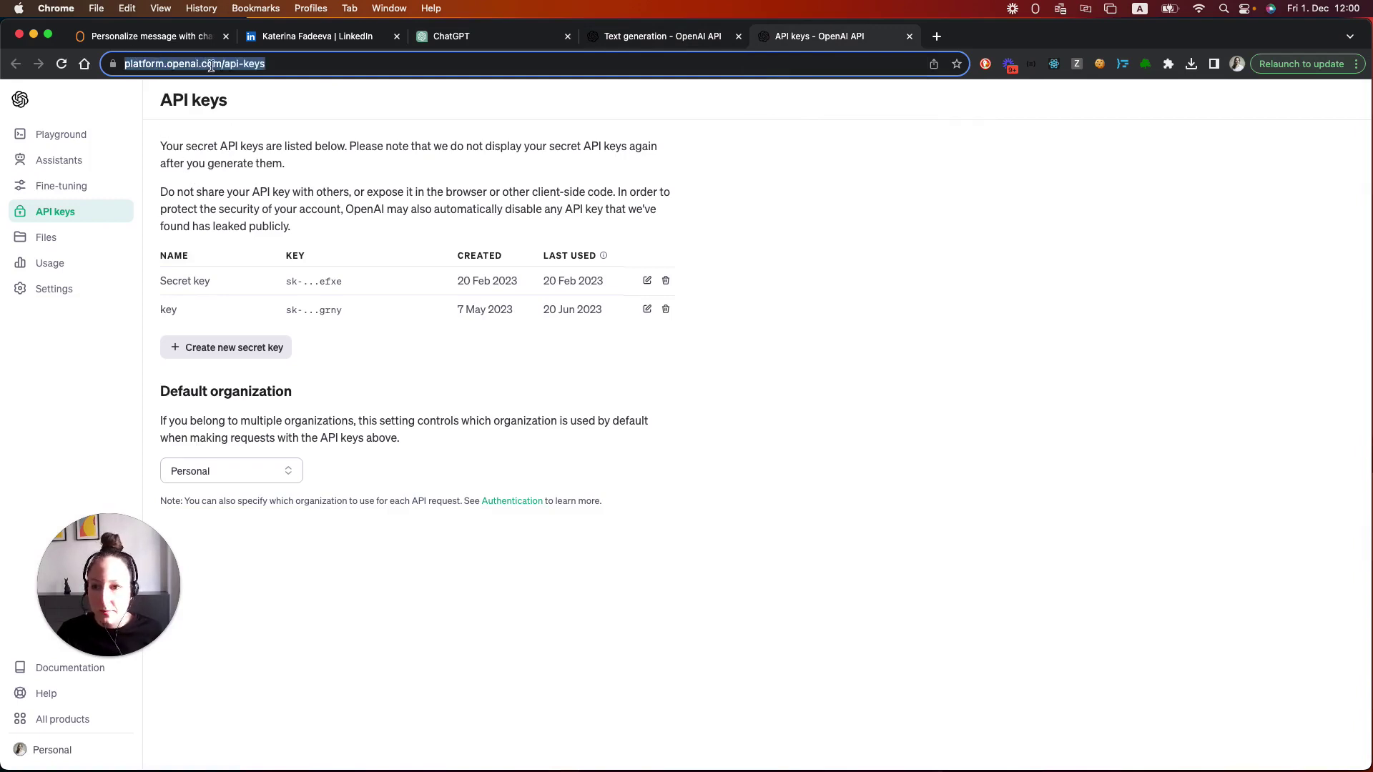
left_click(313, 169)
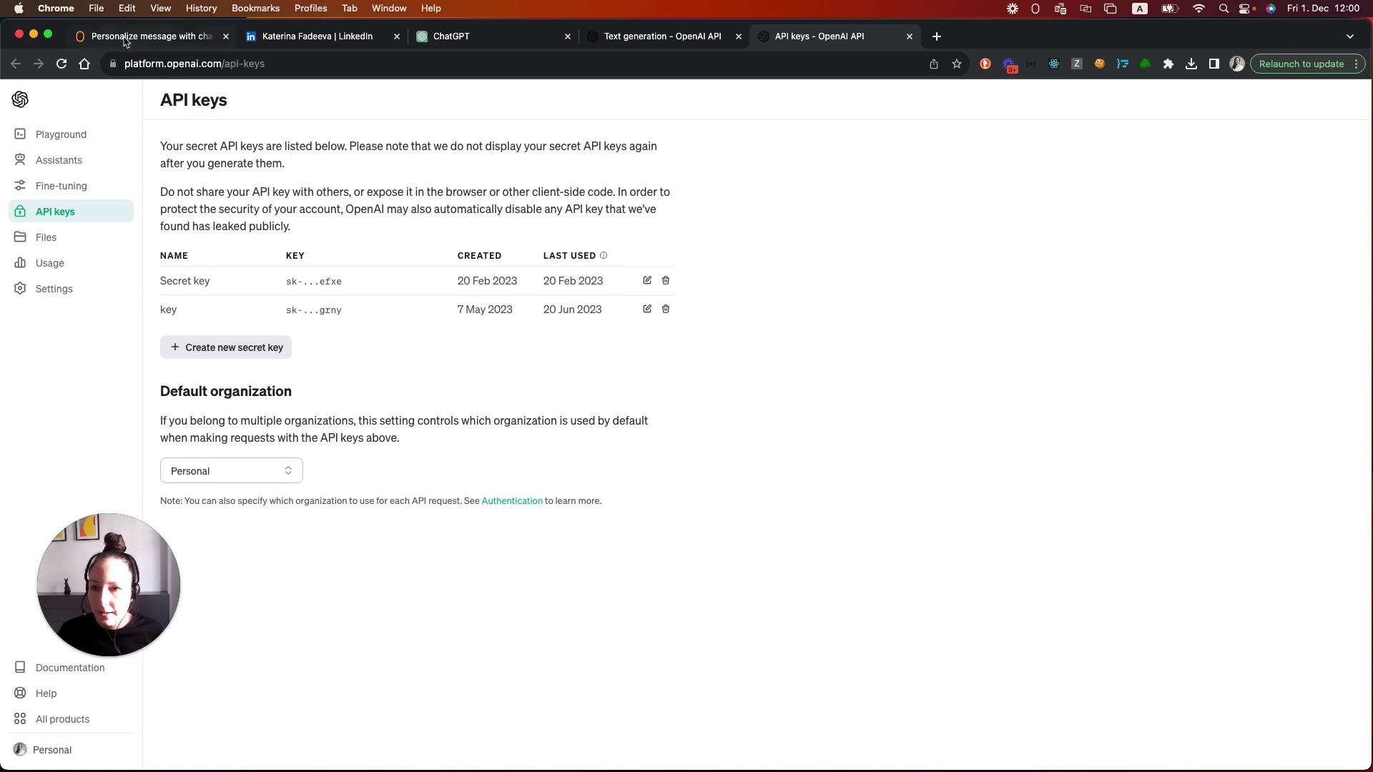
- On LinkedIn, start a Connect invitation with Add a note to check the 200-character box, then return to ZeroWork
left_click(312, 36)
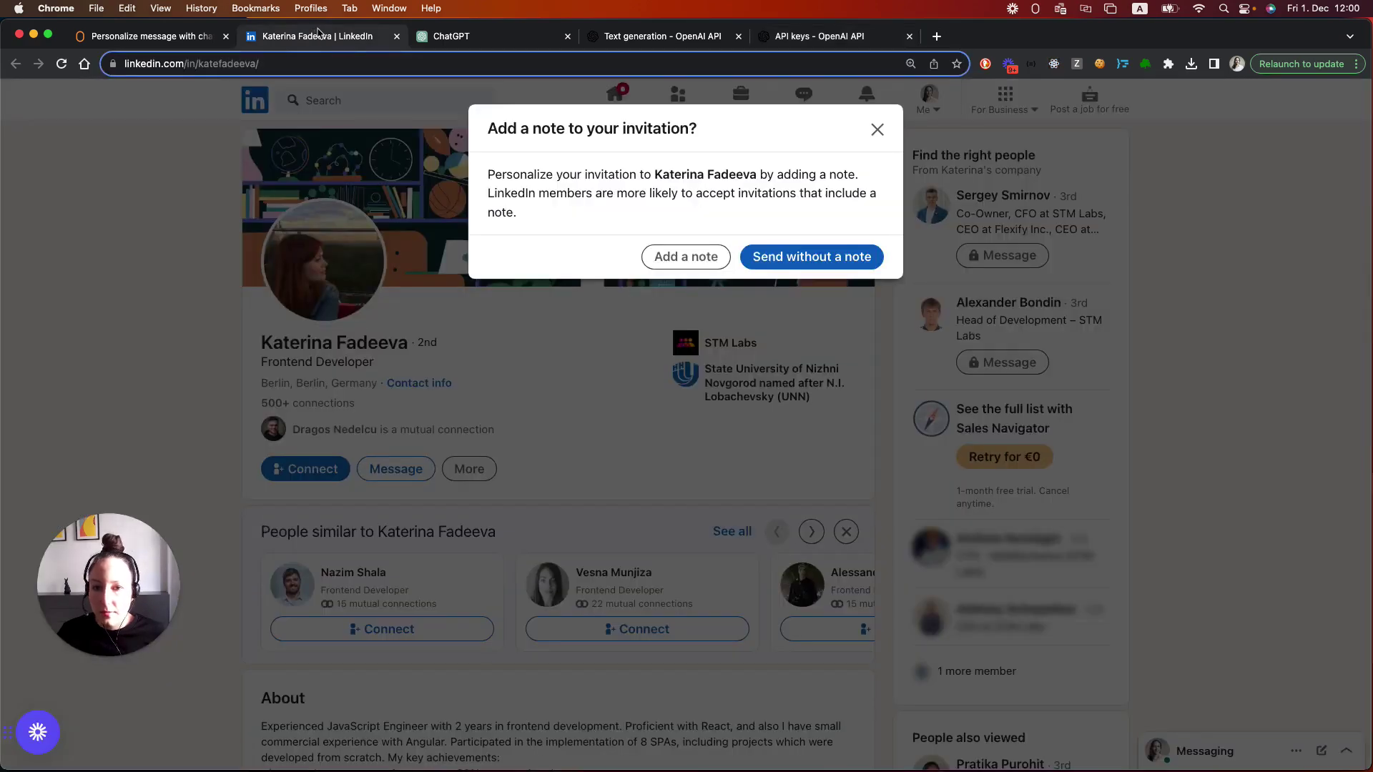
left_click(877, 131)
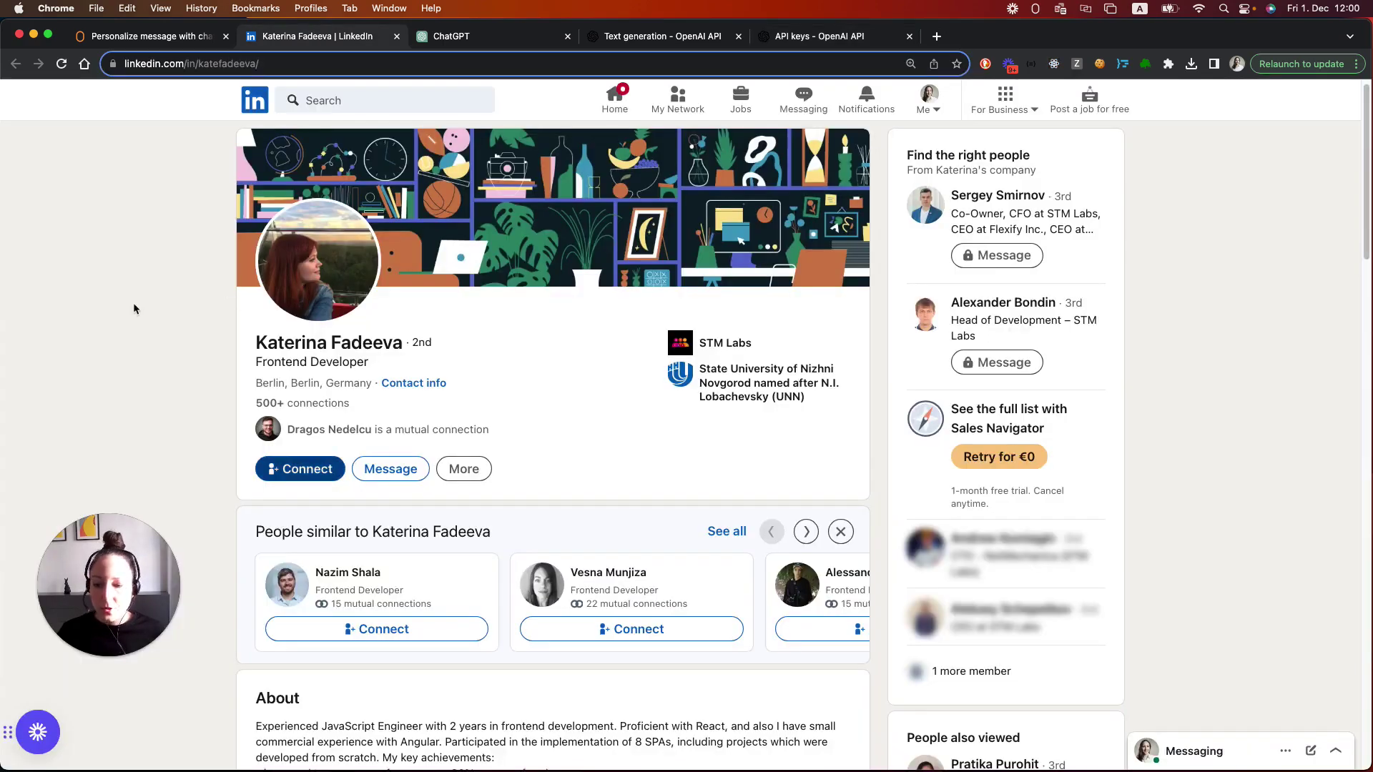
left_click(296, 470)
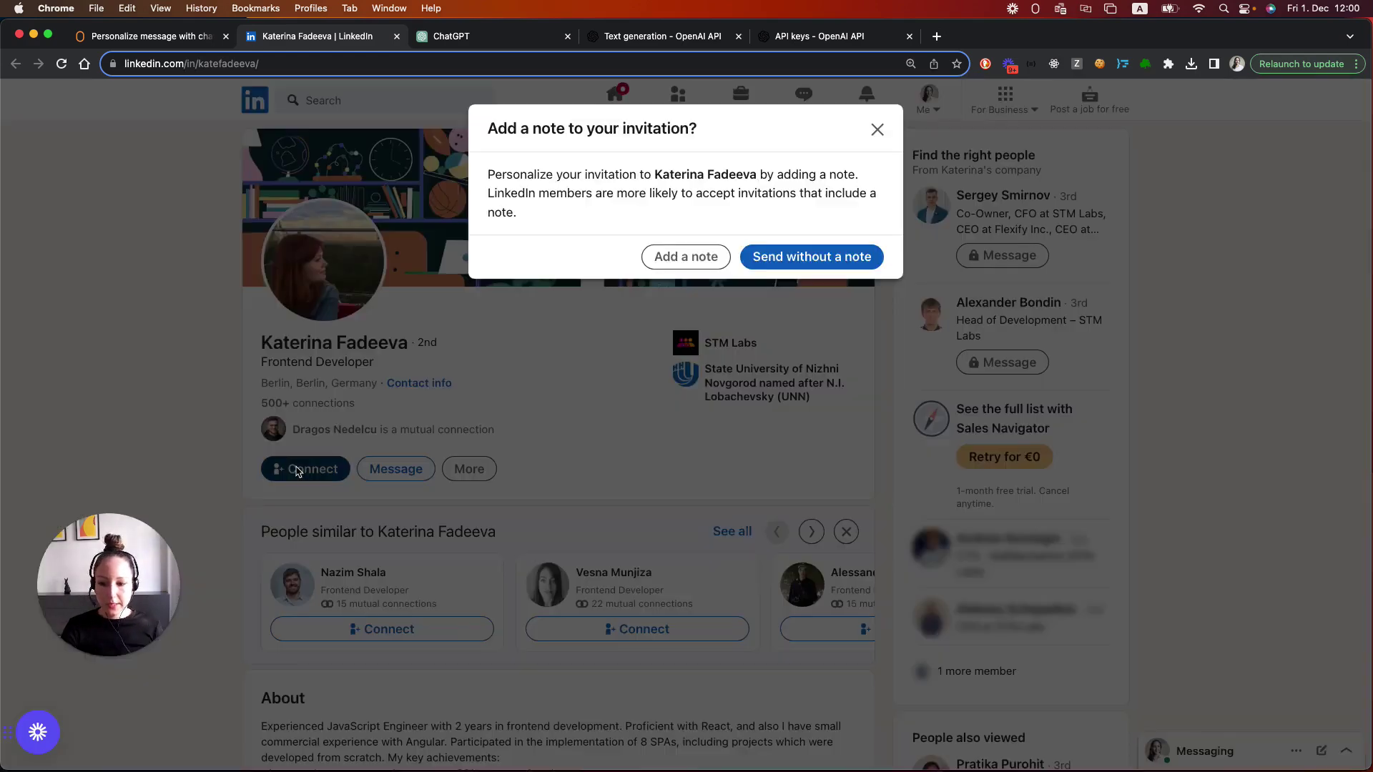
left_click(669, 256)
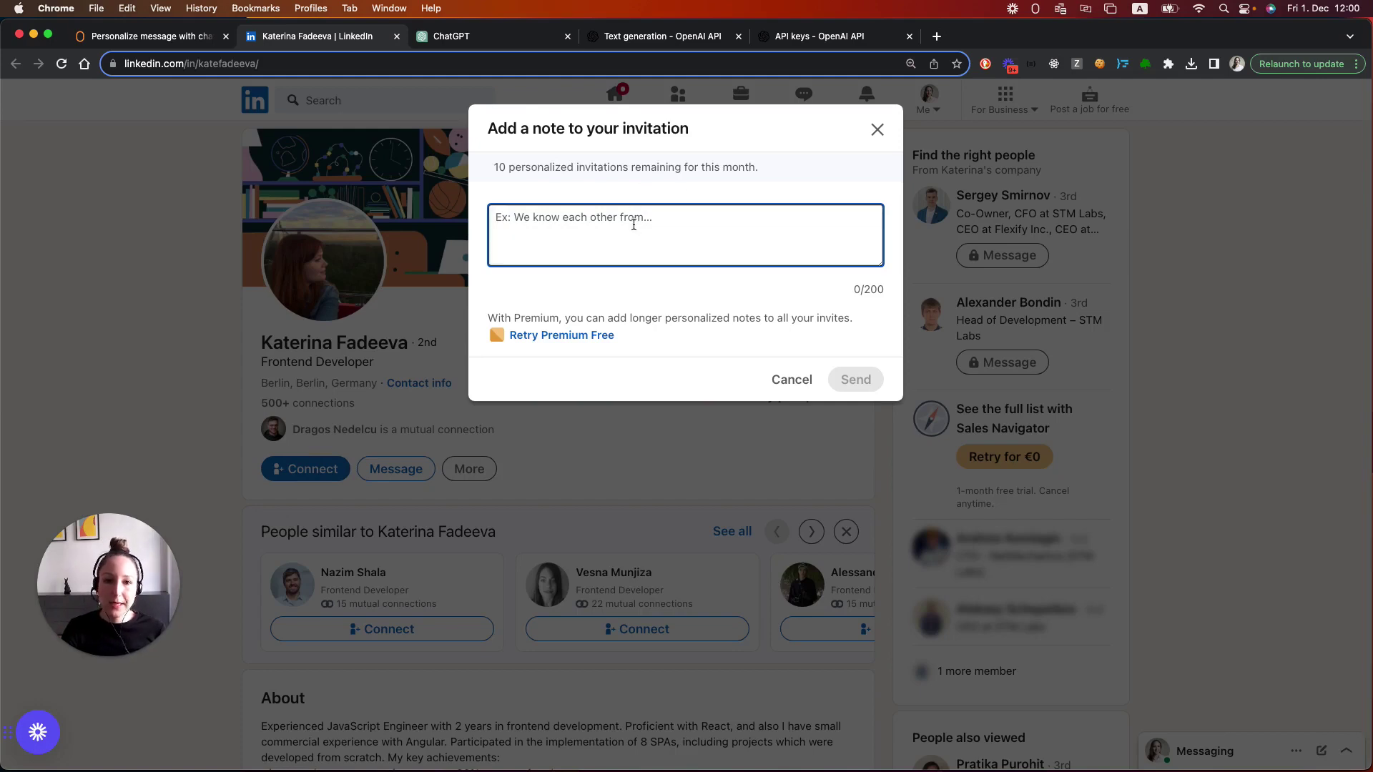
key("ctrl+shift+Tab")
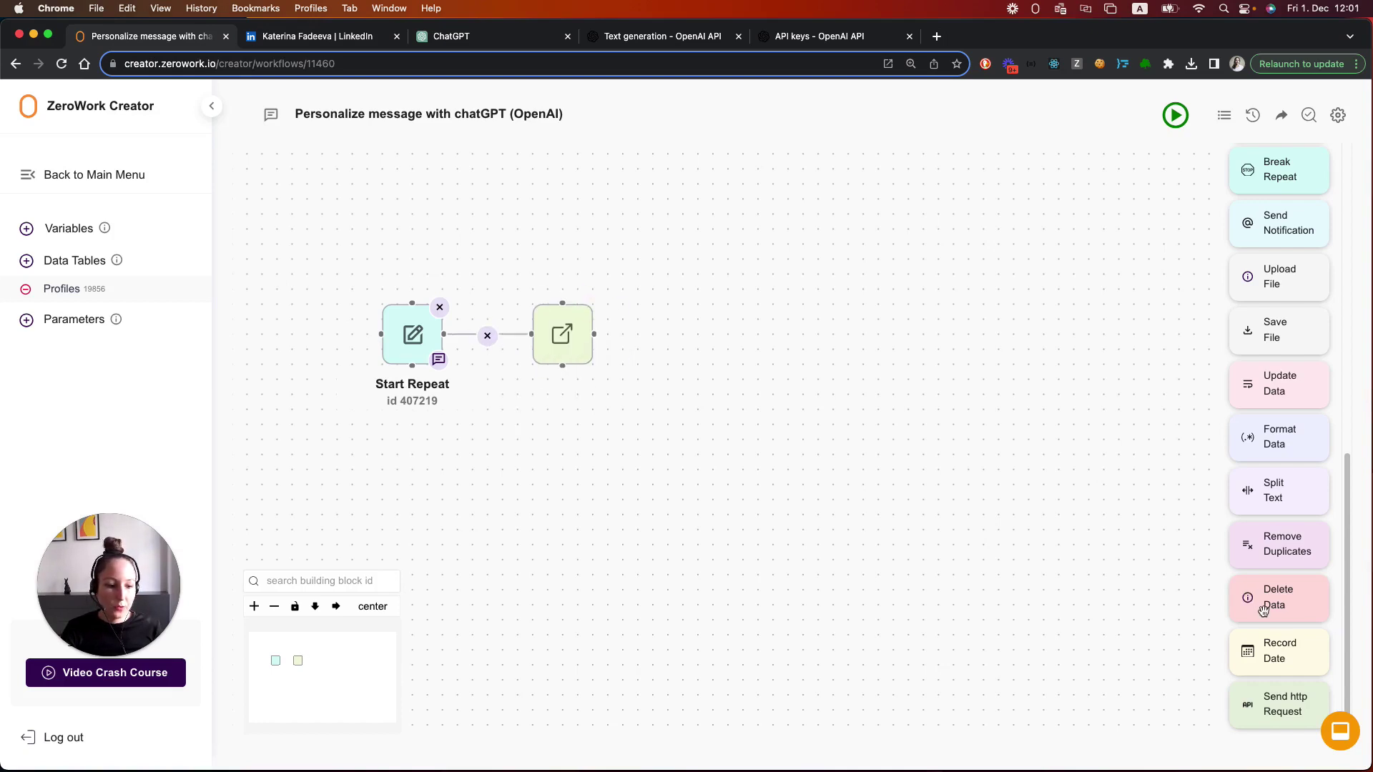
- Add a Click Web Element block using the LinkedIn Connect button's copied CSS selector
scroll(1264, 271, "up", 8)
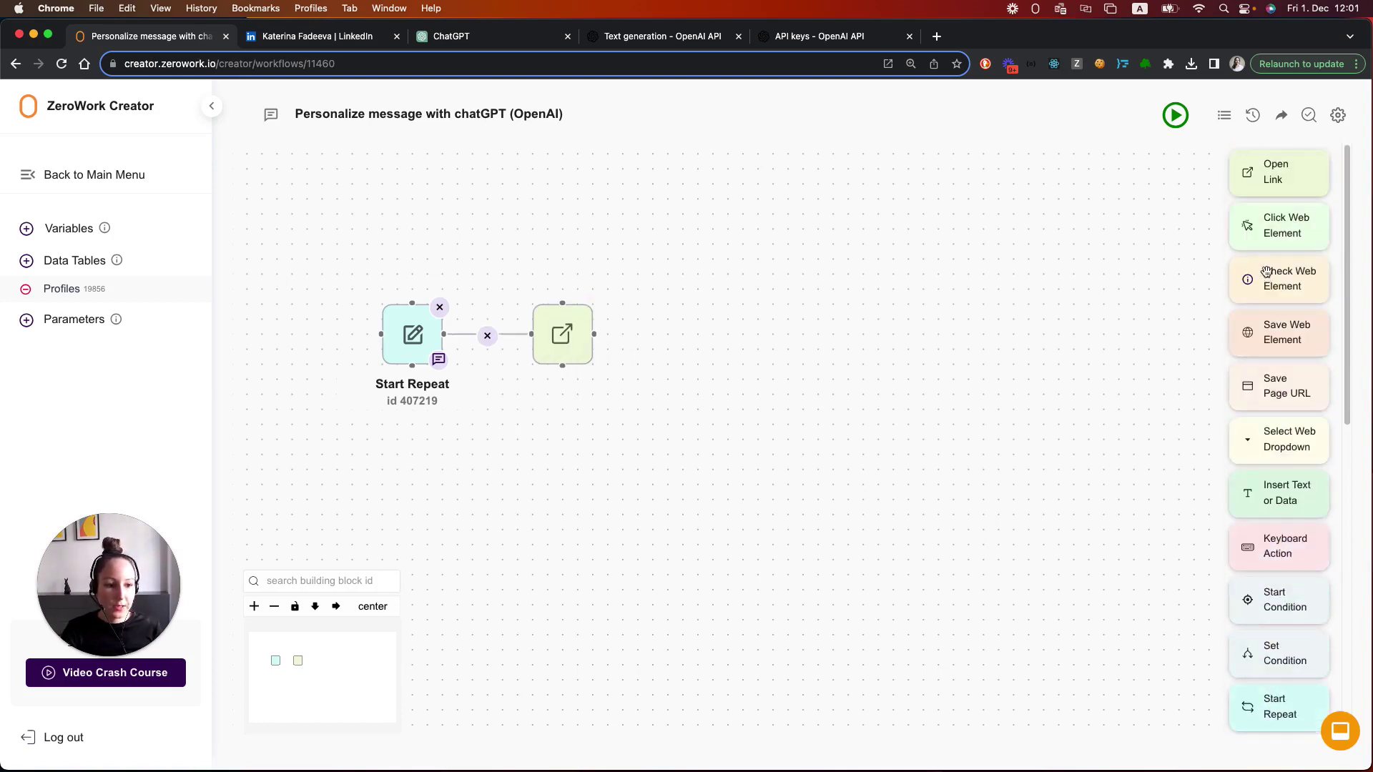
left_click_drag(1279, 225, 652, 334)
left_click(277, 42)
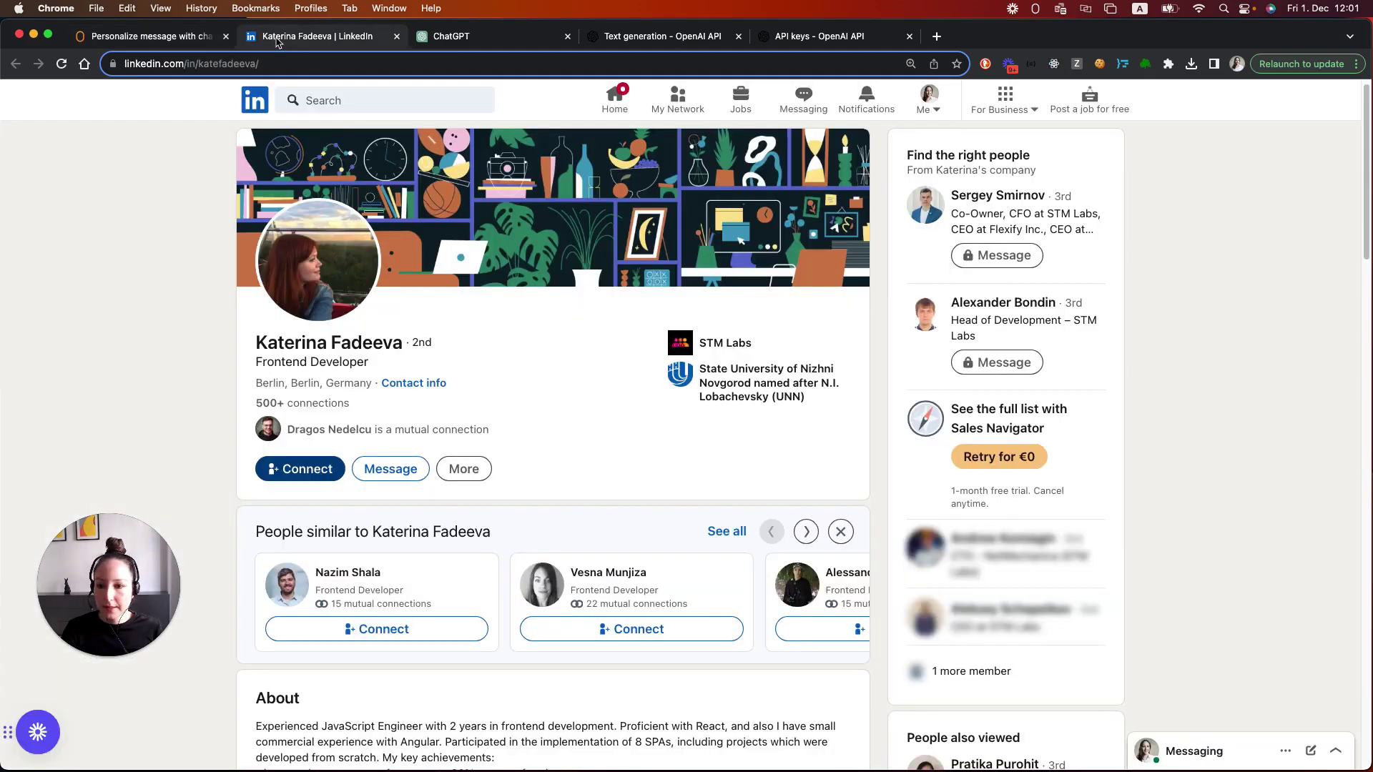
right_click(272, 461)
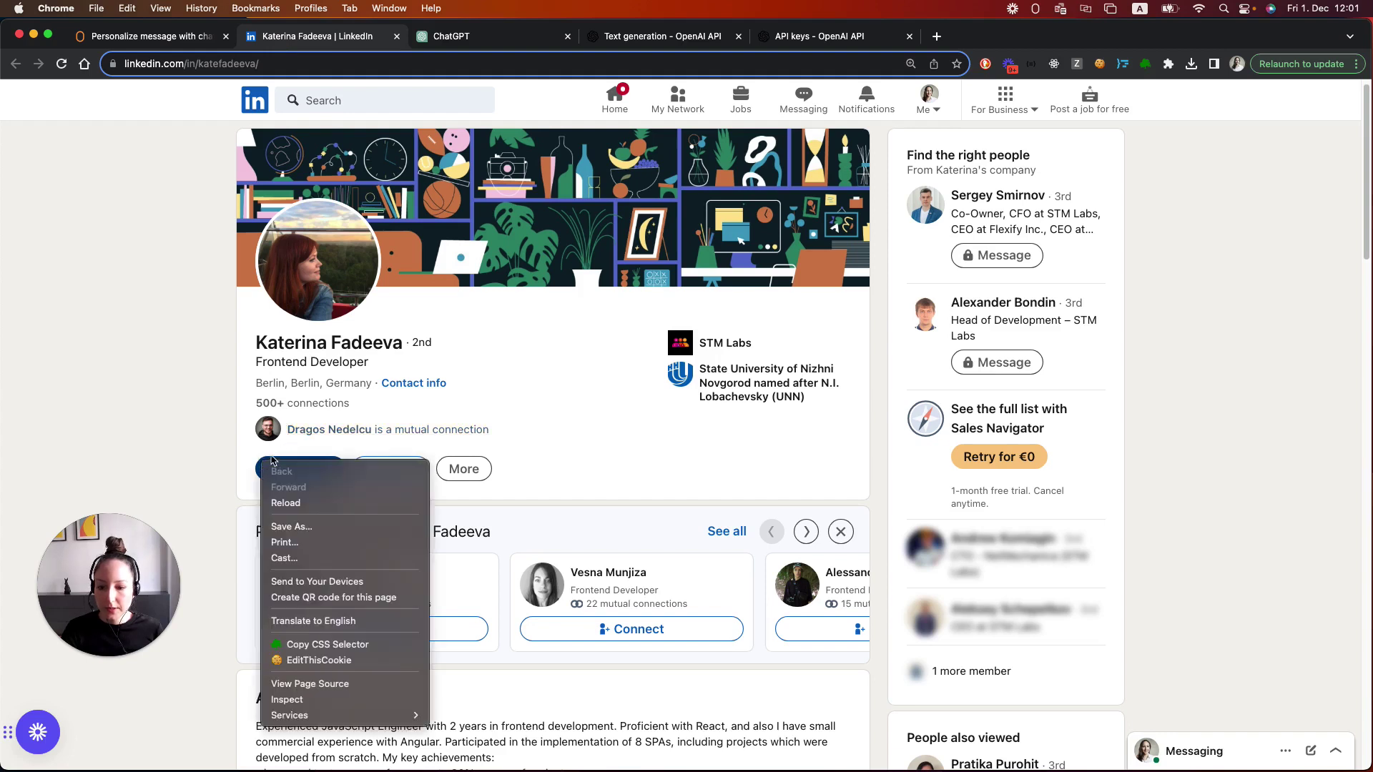
left_click(341, 646)
left_click(171, 35)
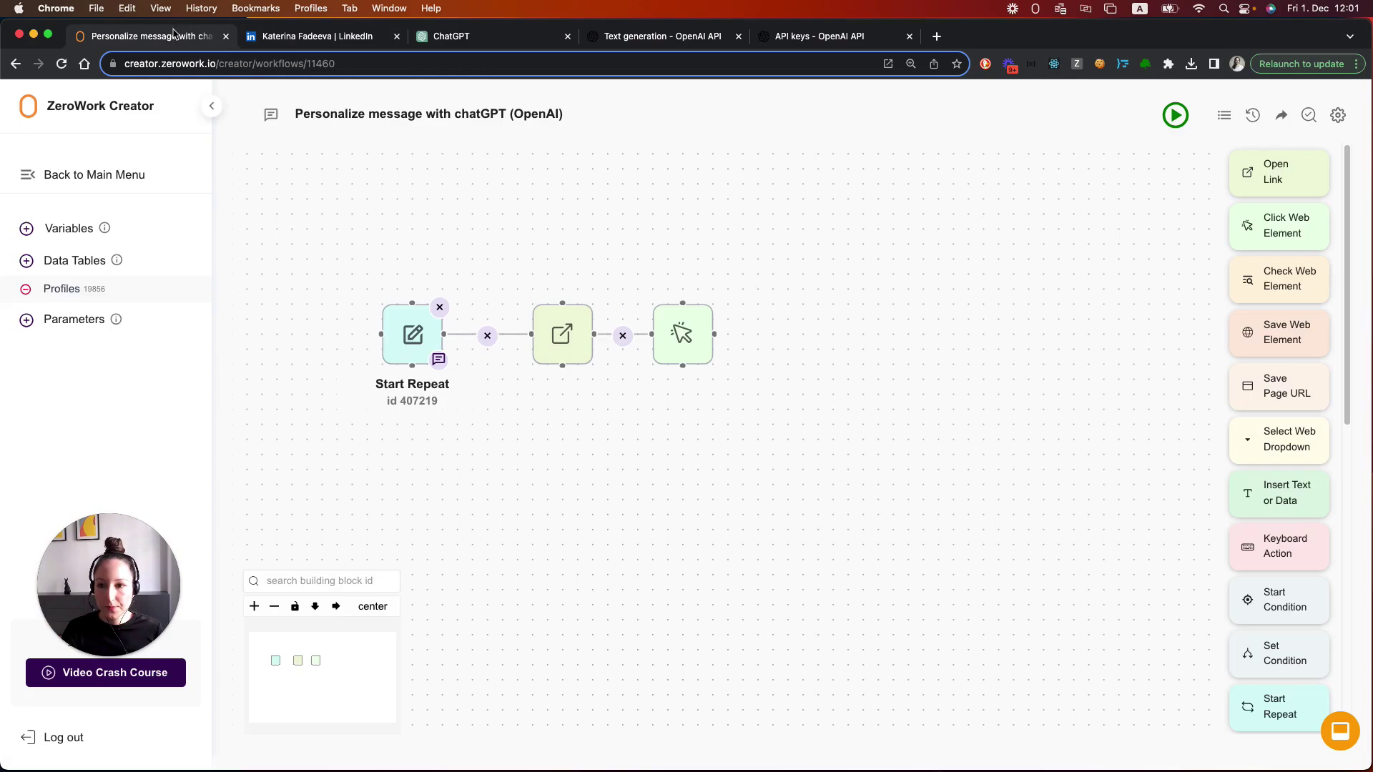
left_click(692, 319)
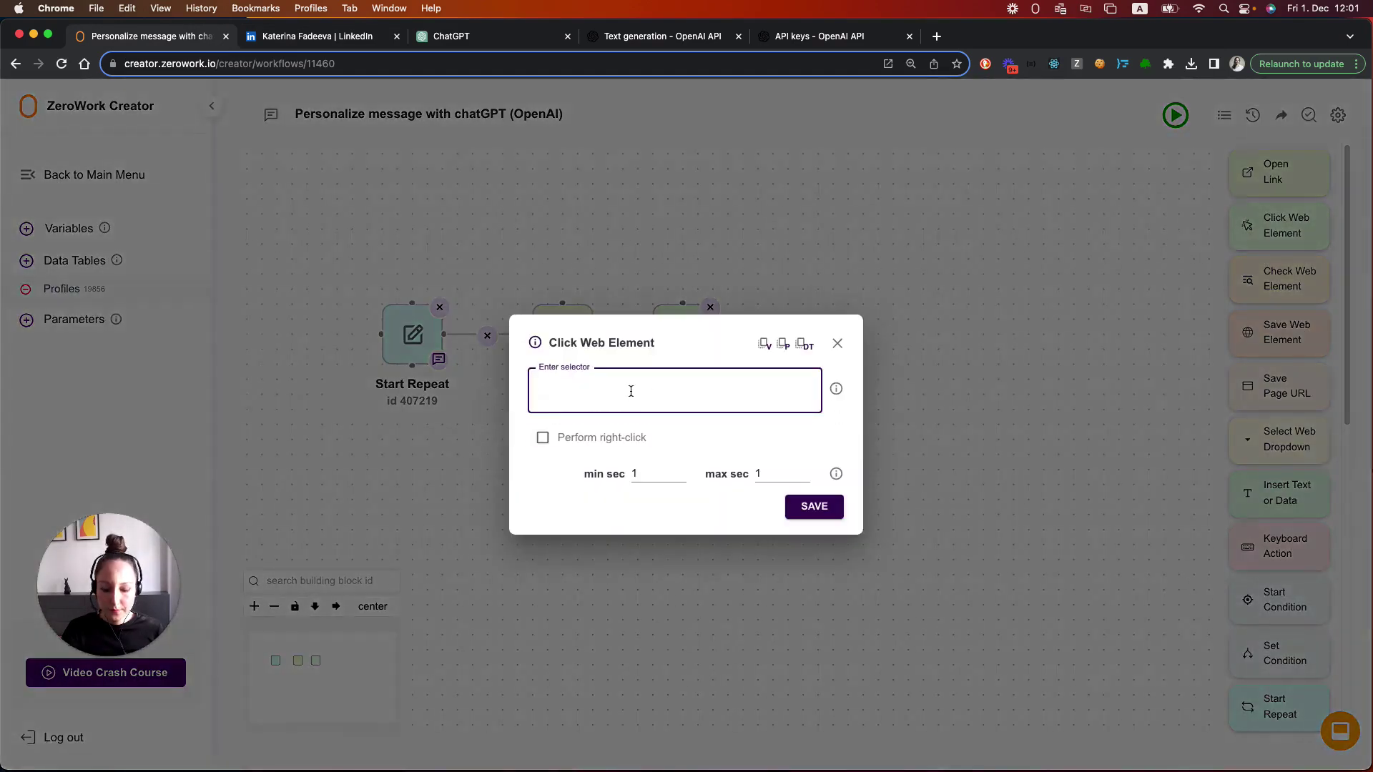
key("super+v")
- Set the click step's wait to minimum 0.3 and maximum 0.9 seconds and save
double_click(632, 475)
type("0.3")
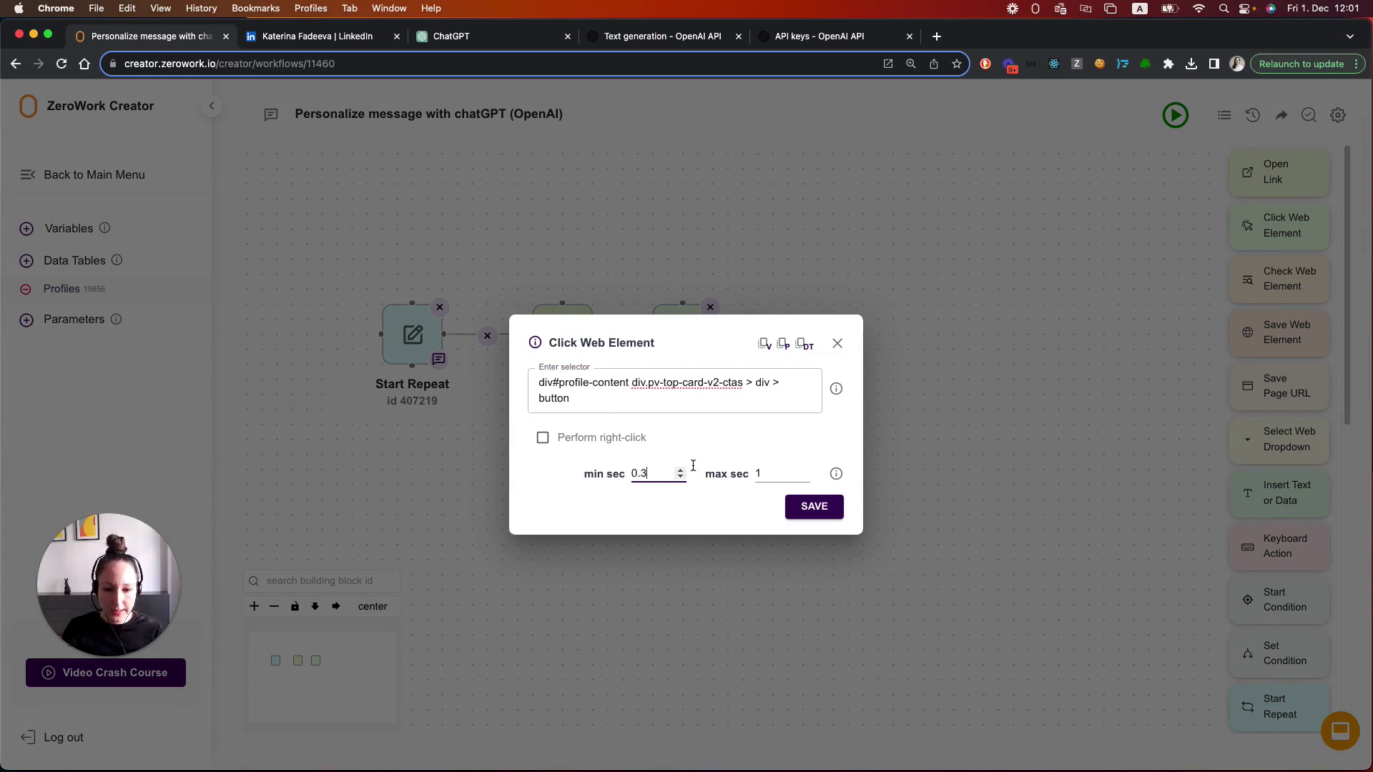
double_click(759, 474)
type("0")
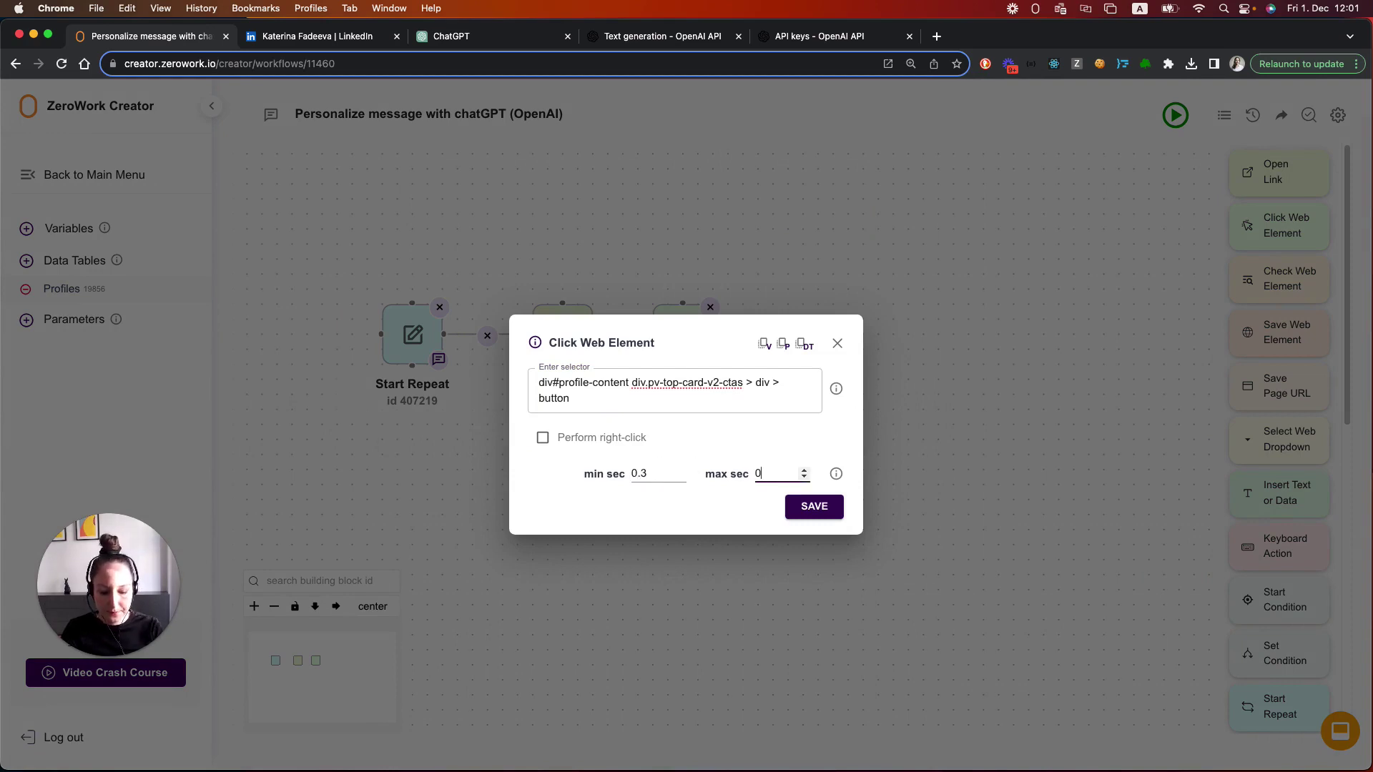
type(".9")
left_click(814, 506)
- Chain a second Click Web Element block targeting text="Add a note" and save it
left_click(837, 344)
left_click_drag(742, 390, 771, 313)
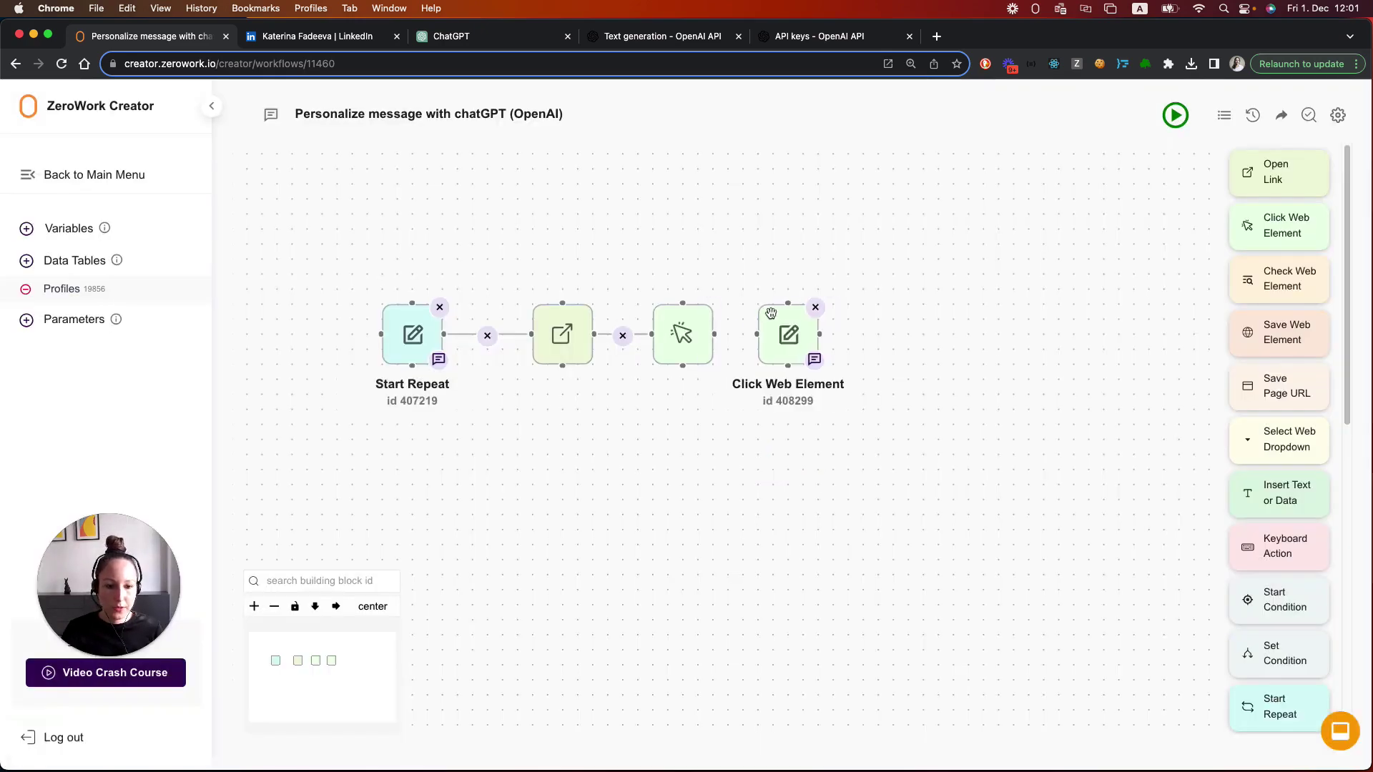
left_click(796, 339)
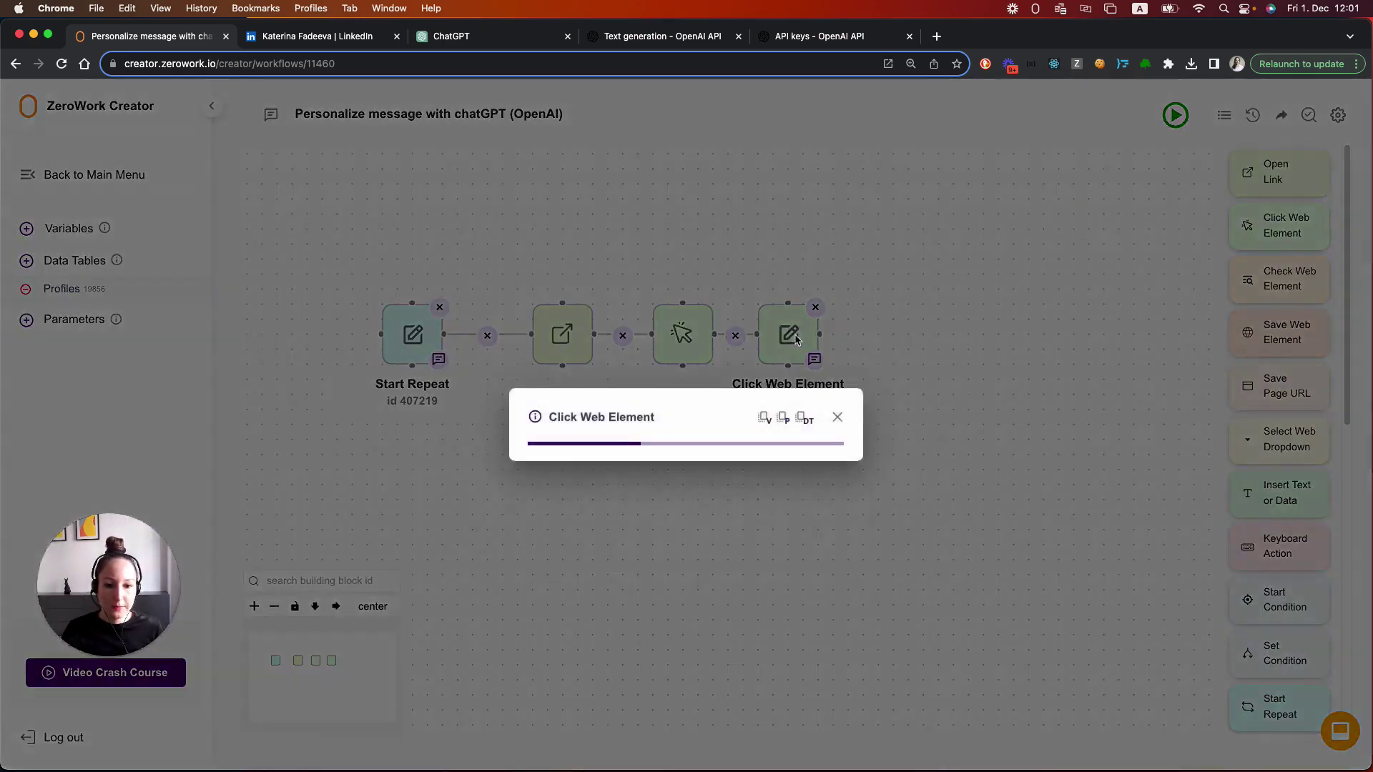
left_click(327, 47)
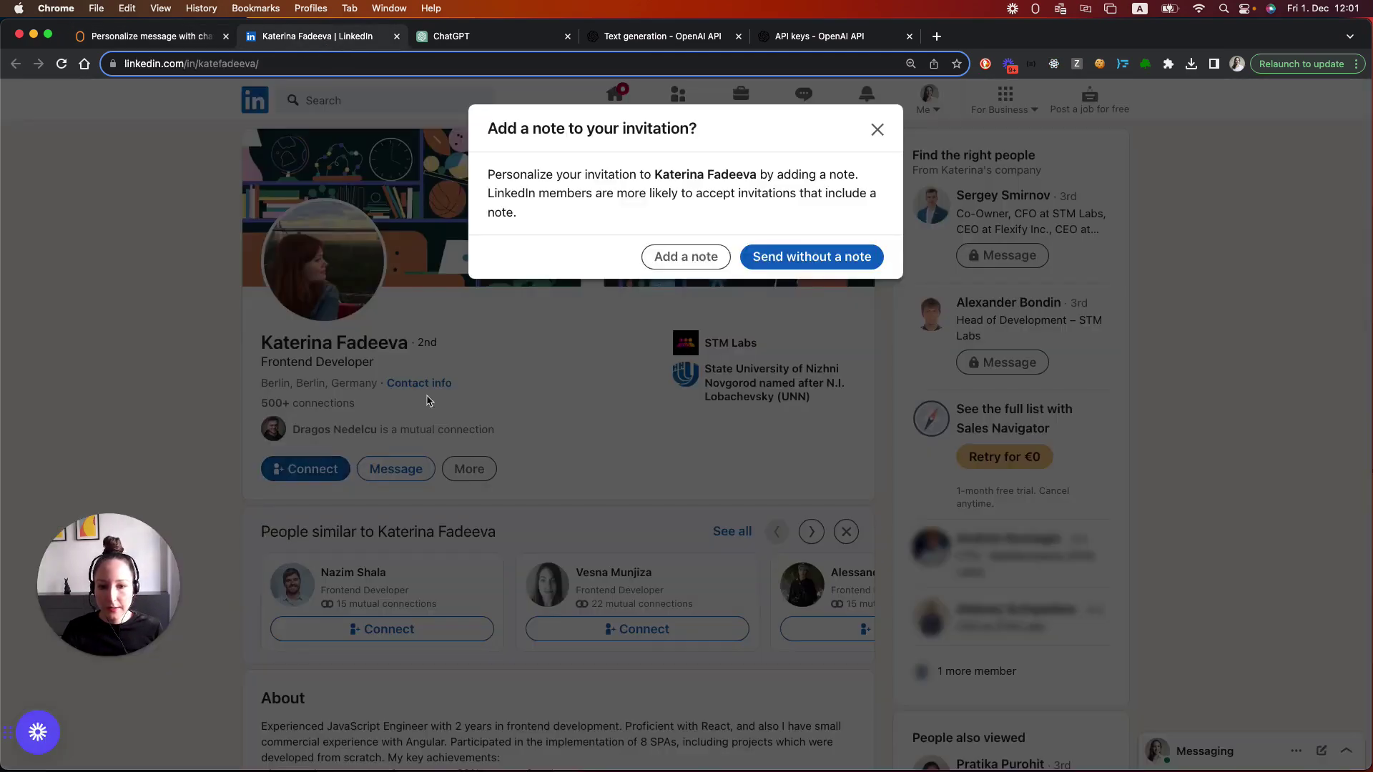
left_click(112, 37)
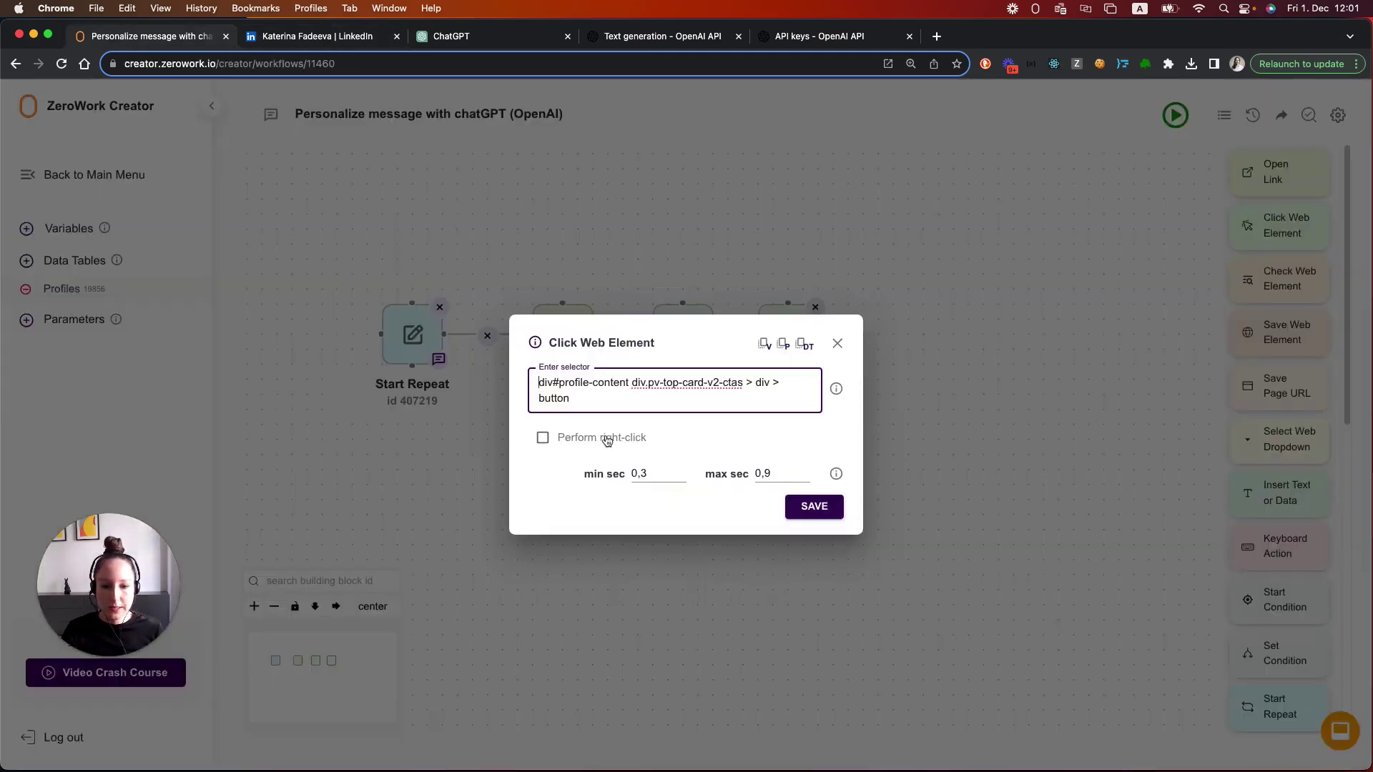
left_click_drag(570, 398, 518, 373)
type("tex")
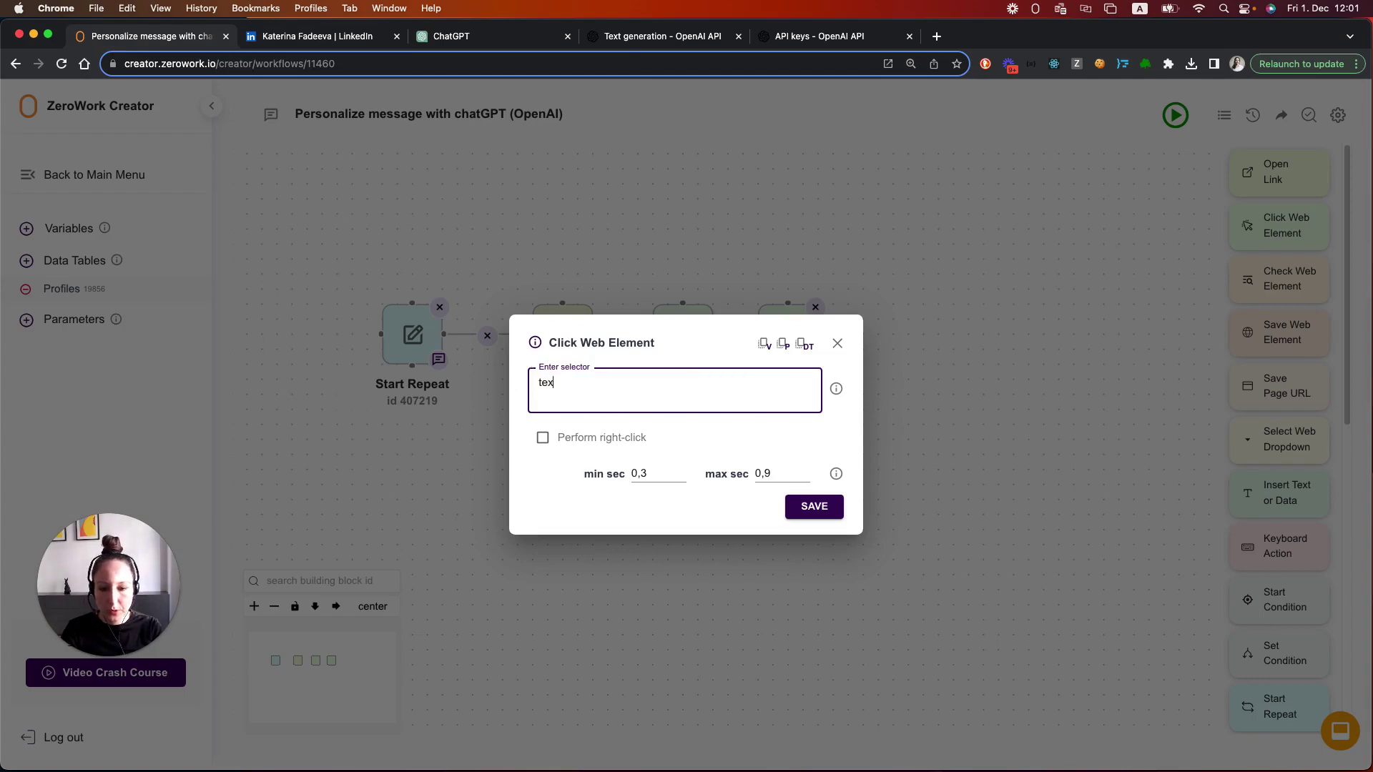
type("t=\"Add a note")
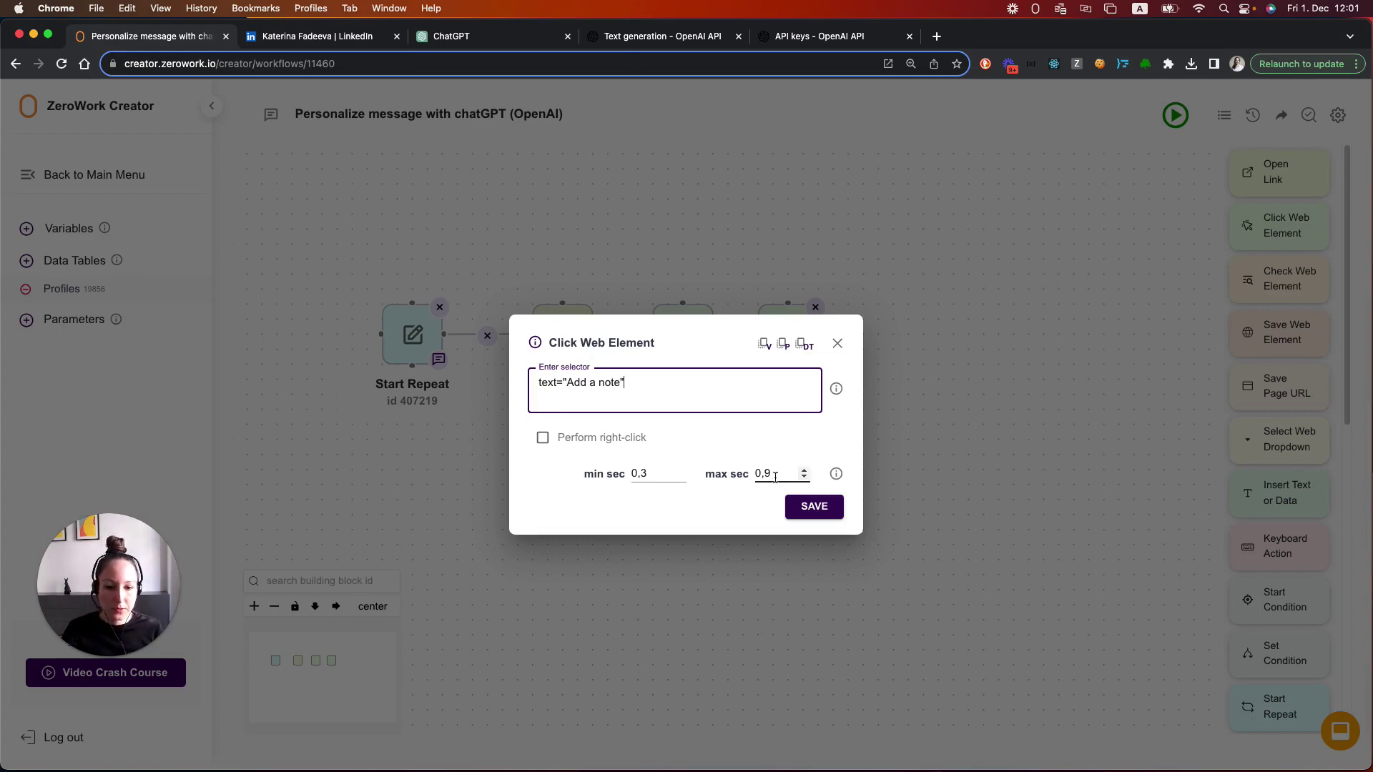
left_click(808, 513)
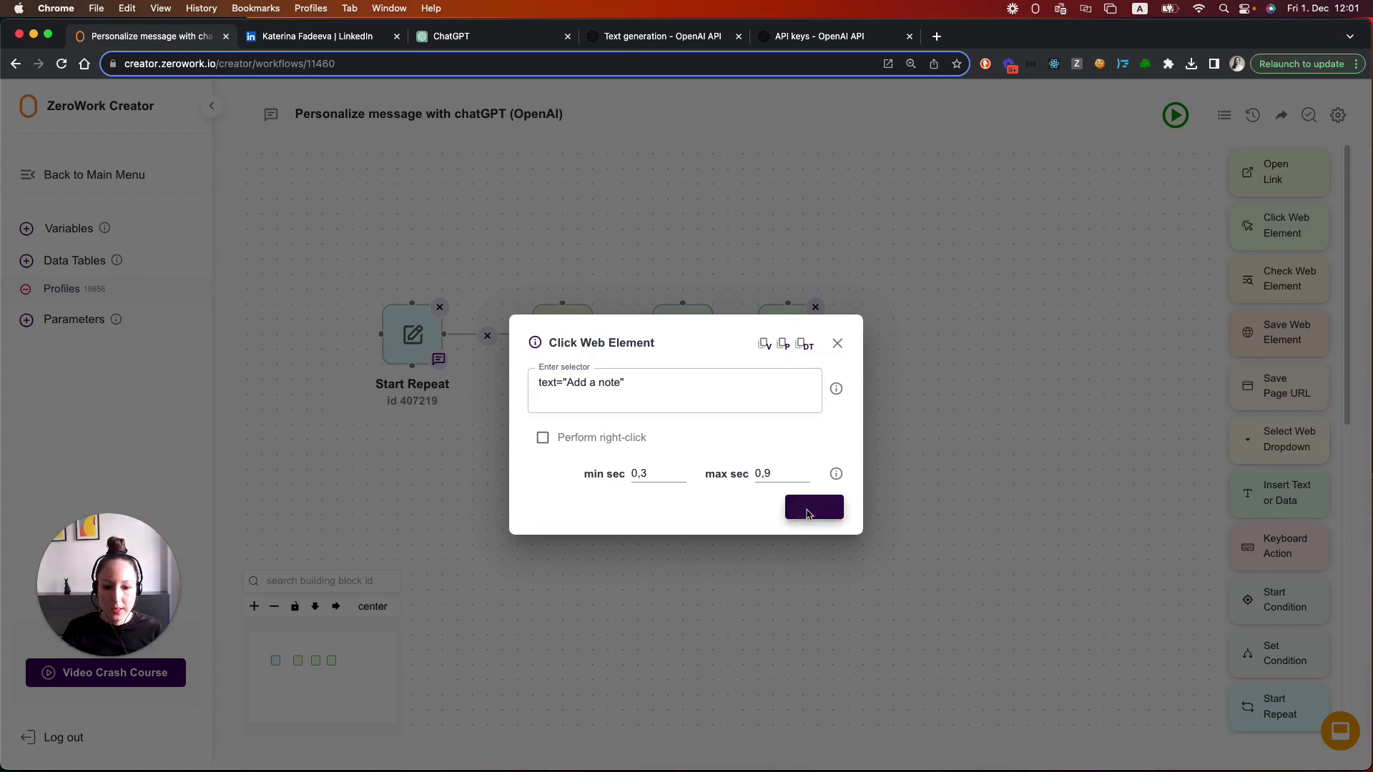
- Drop a Send HTTP Request block onto the canvas beside the second click step
left_click(838, 343)
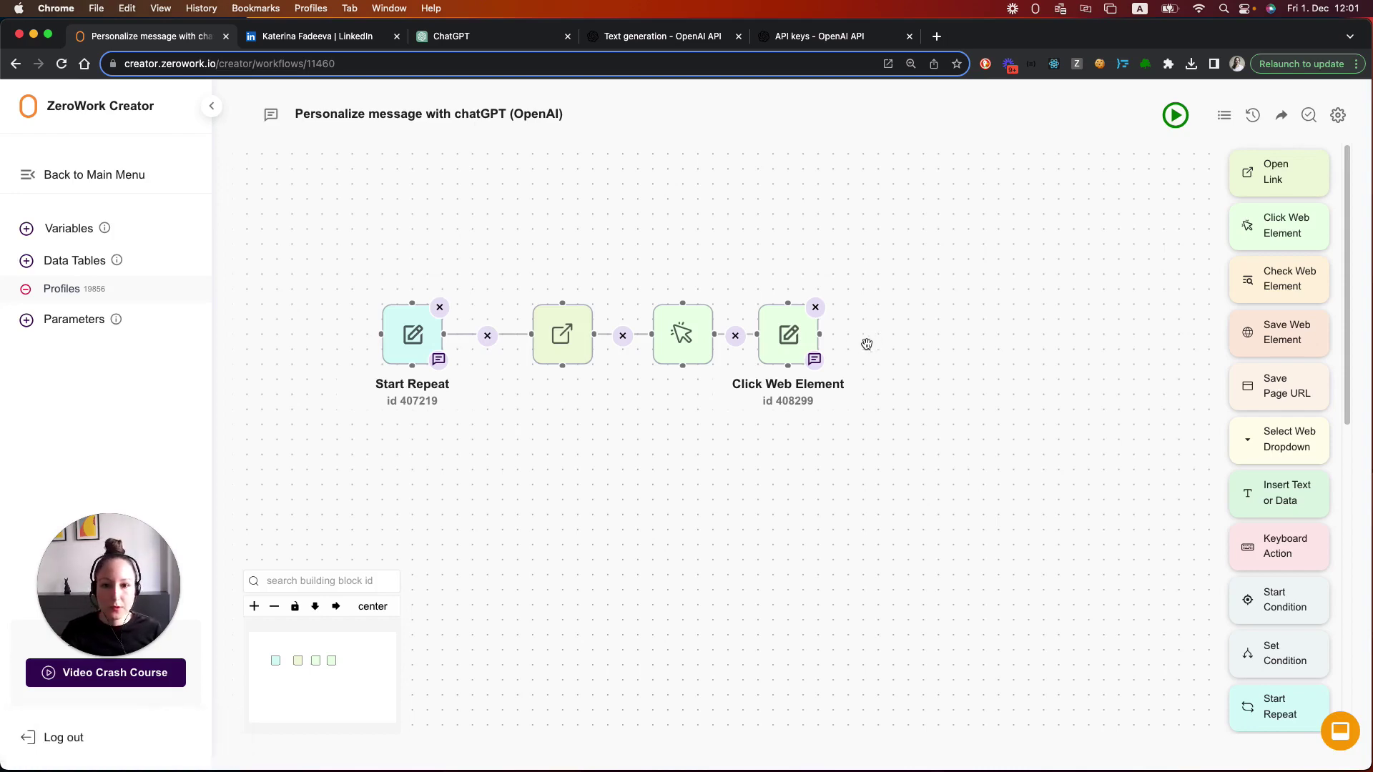
left_click_drag(931, 345, 865, 333)
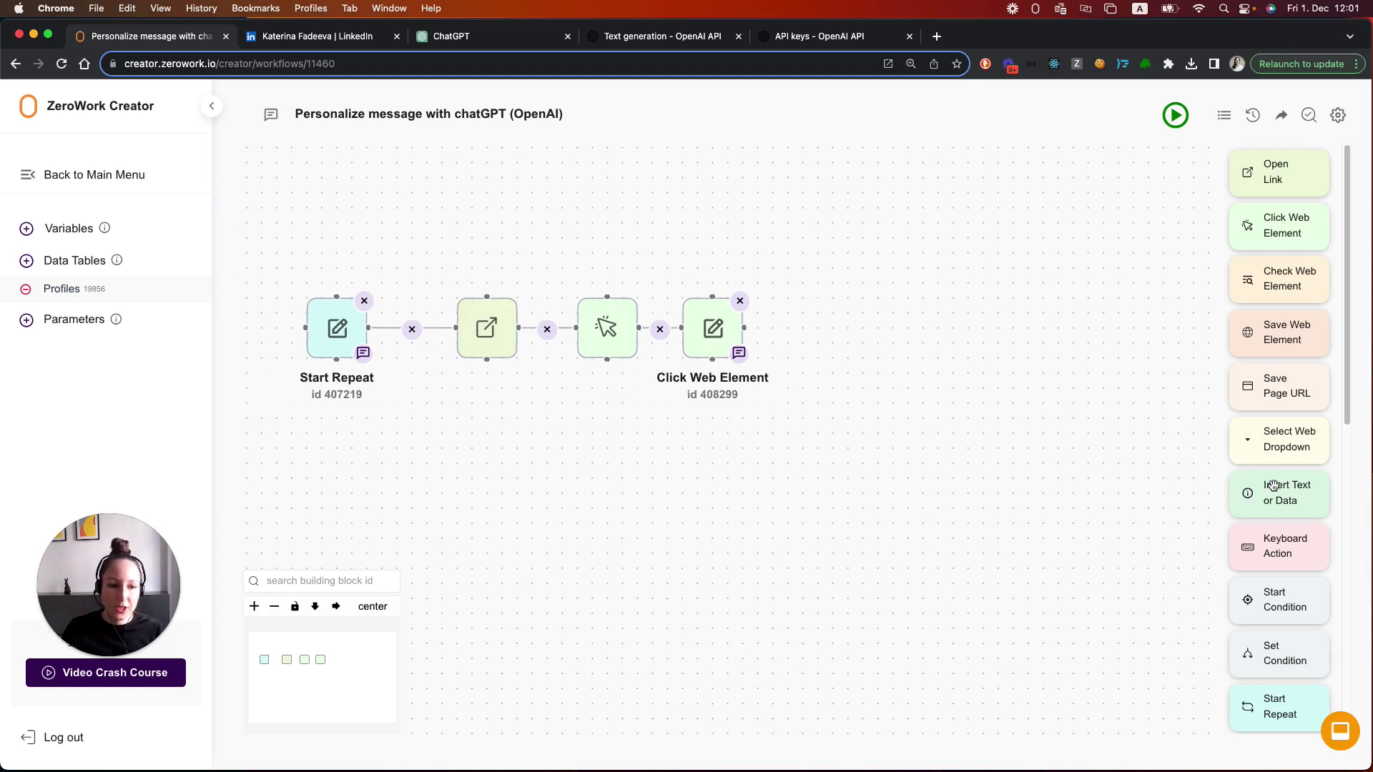
scroll(1301, 511, "down", 8)
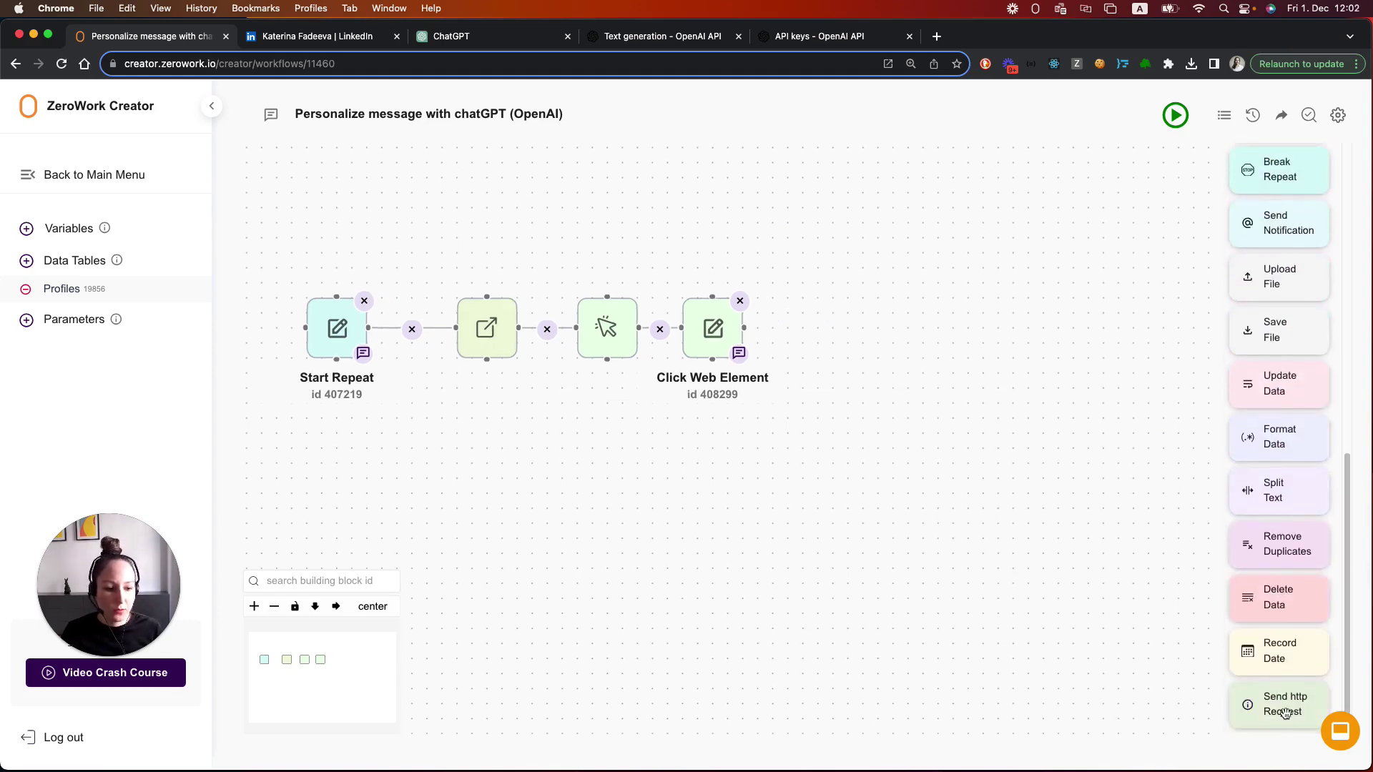
left_click_drag(1287, 712, 858, 336)
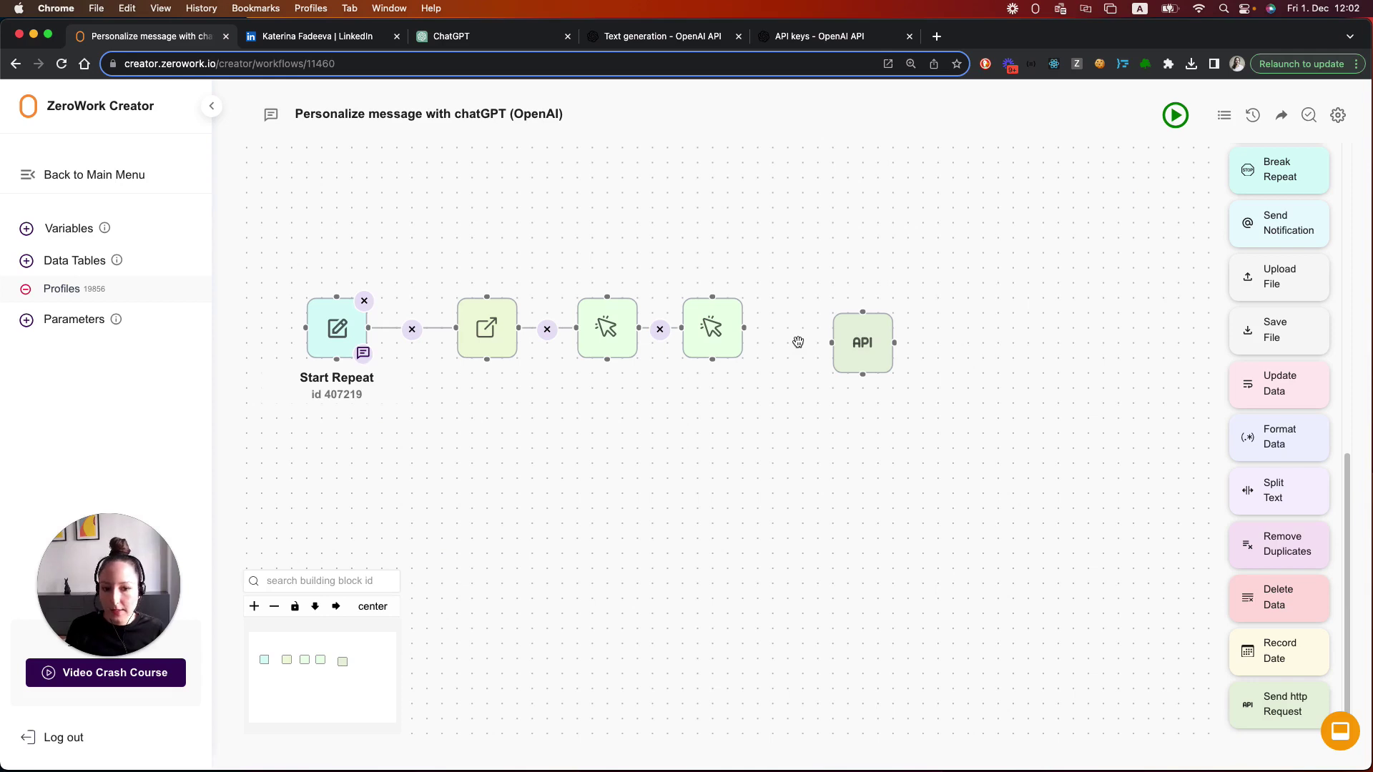
left_click_drag(855, 326, 810, 311)
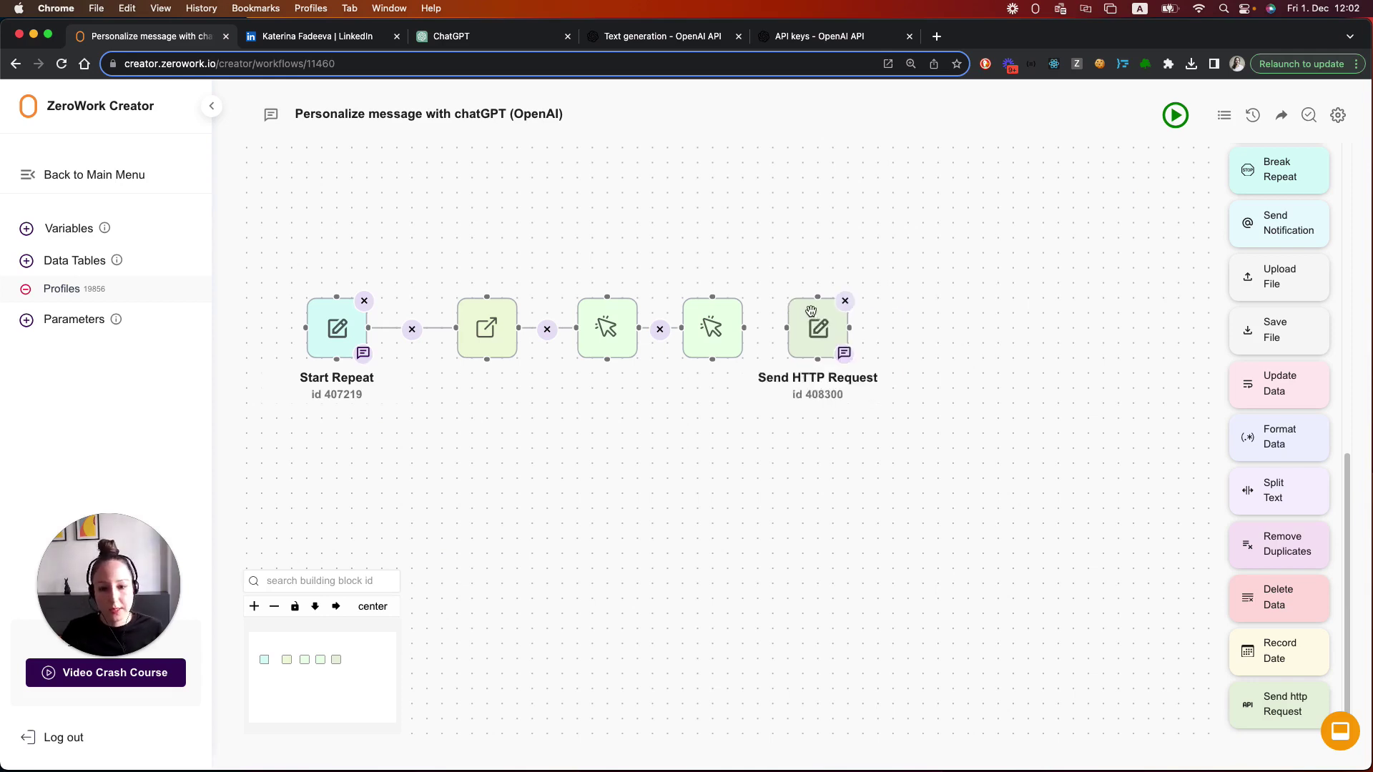
left_click_drag(744, 328, 780, 328)
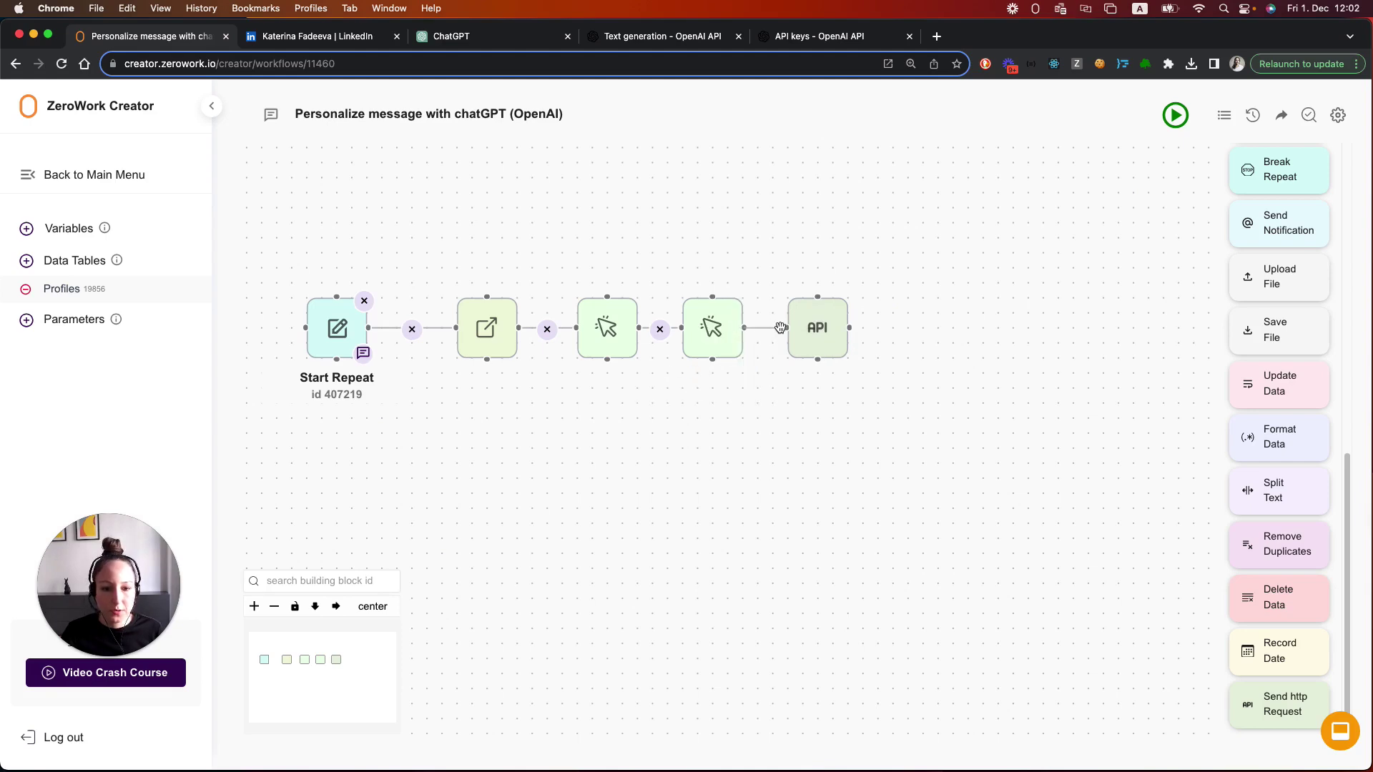
left_click(814, 328)
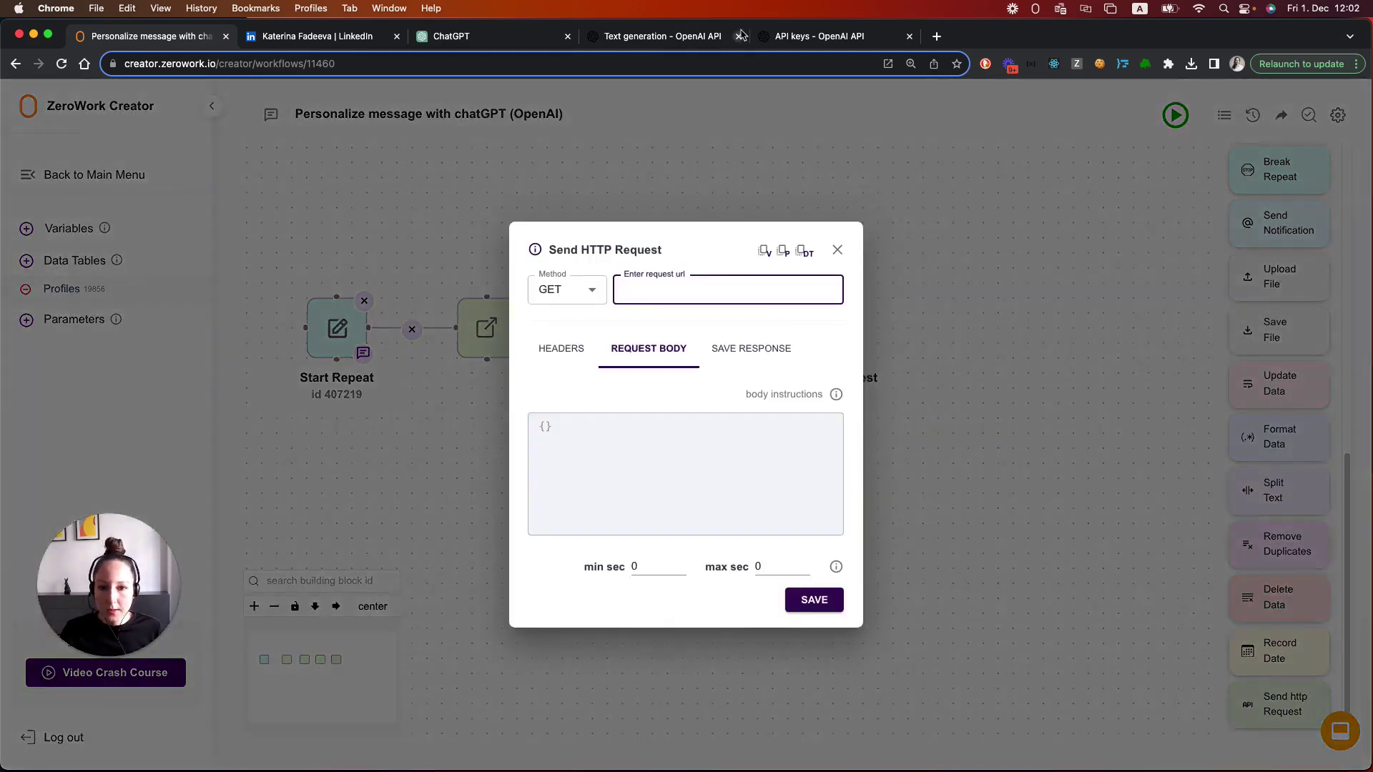
left_click(808, 37)
left_click(658, 39)
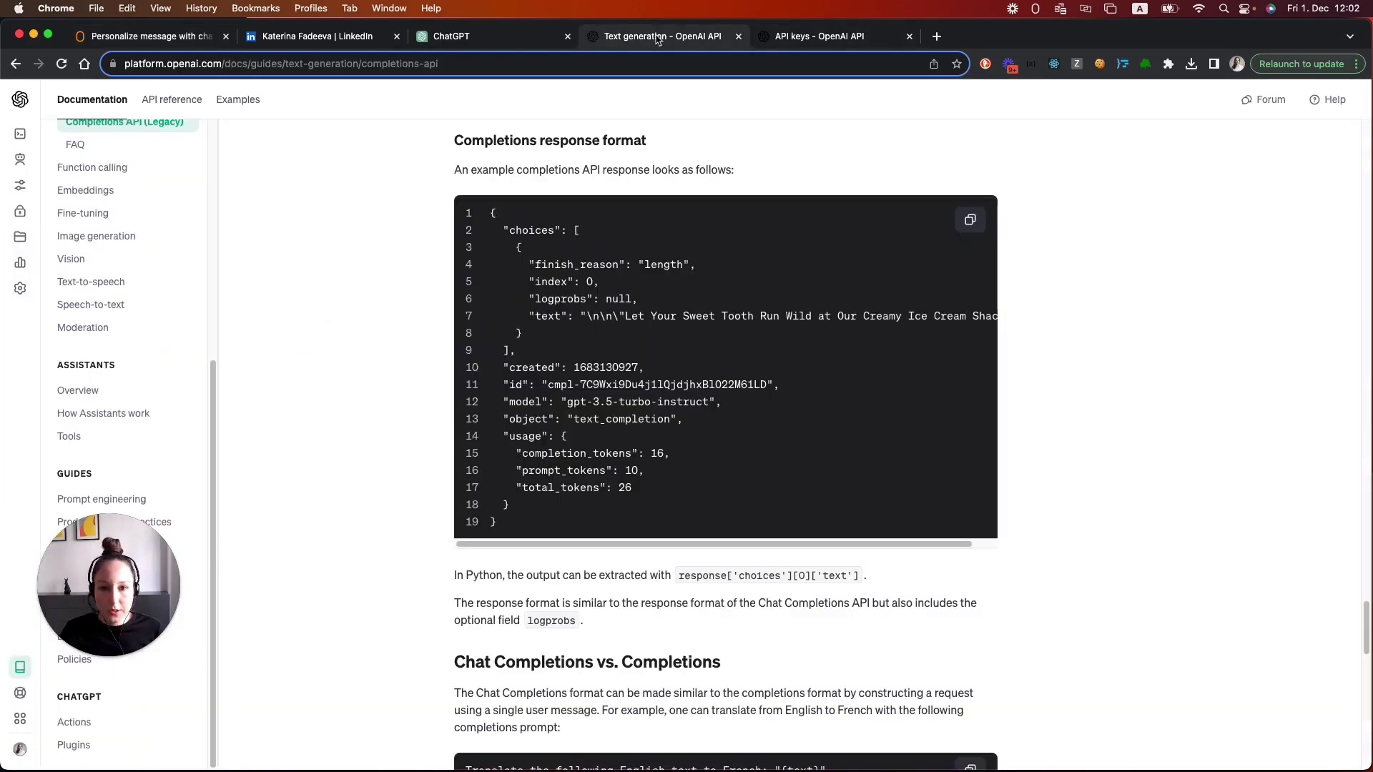
scroll(193, 308, "up", 1)
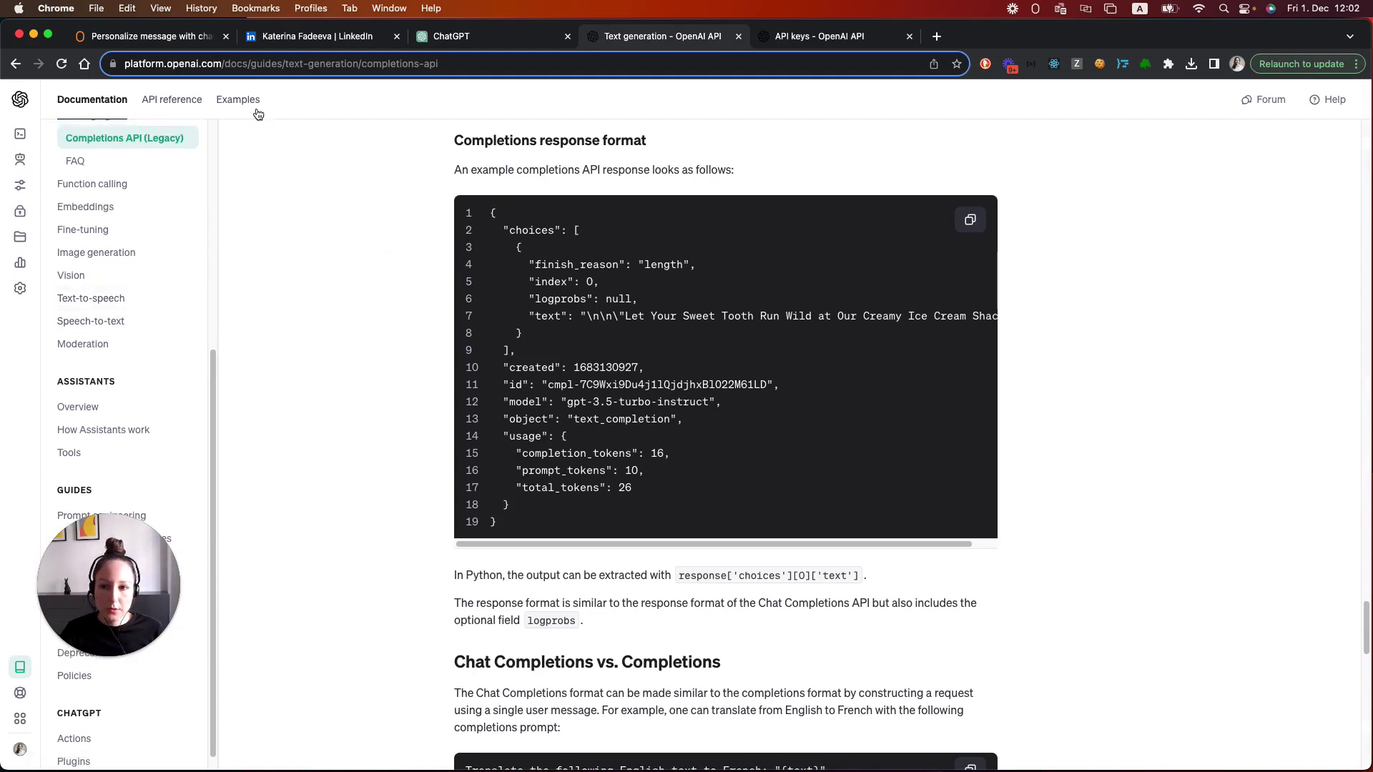
left_click(116, 40)
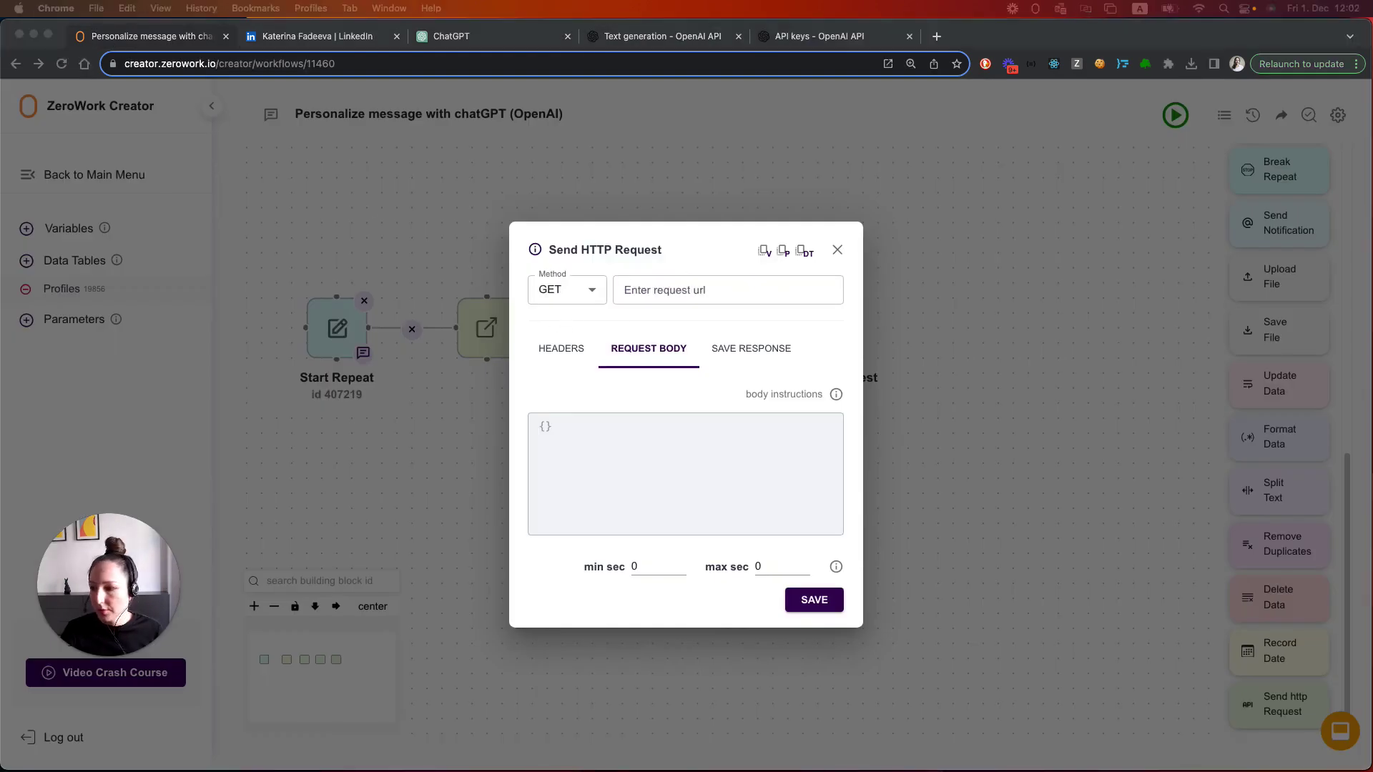
left_click(700, 290)
type("https://api.openai.com/v3/completions")
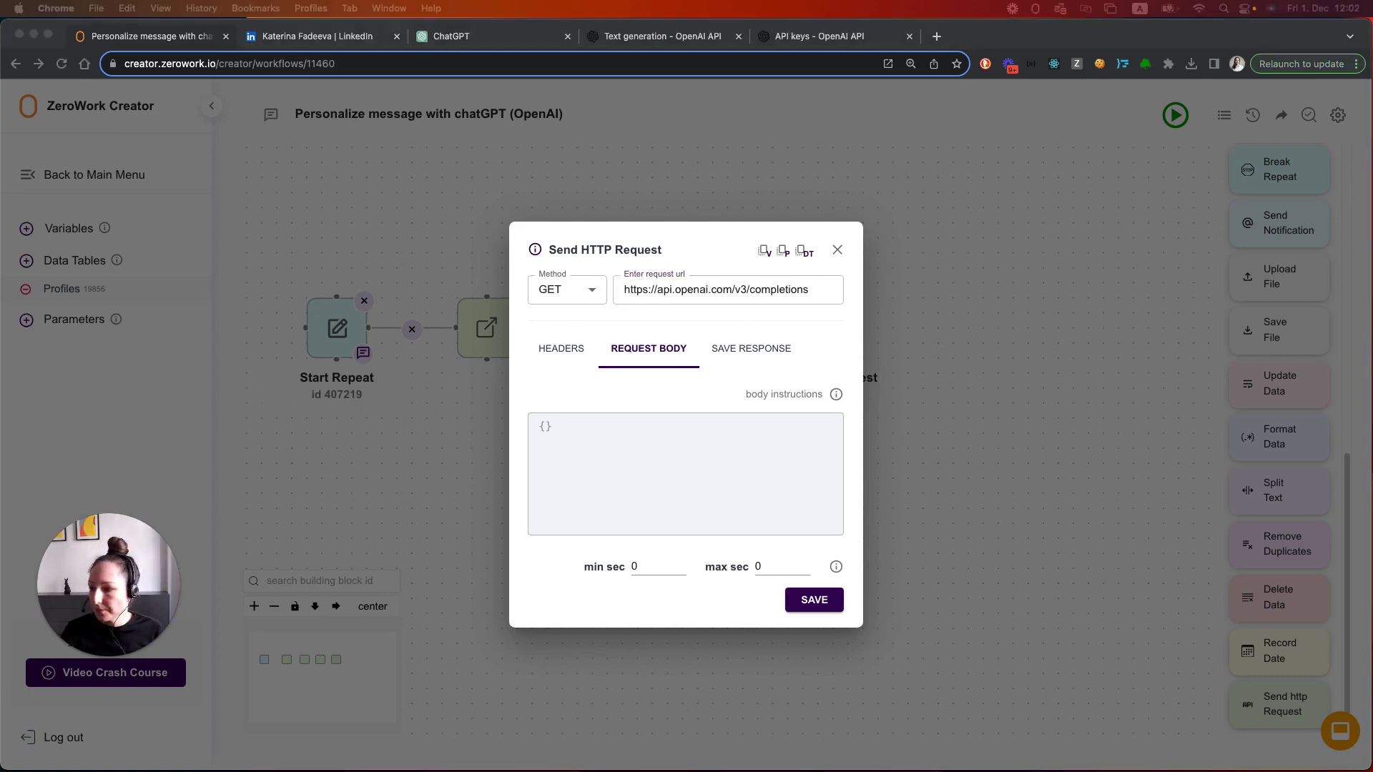
- Add a Content-Type header with value application/json to the request
left_click(558, 351)
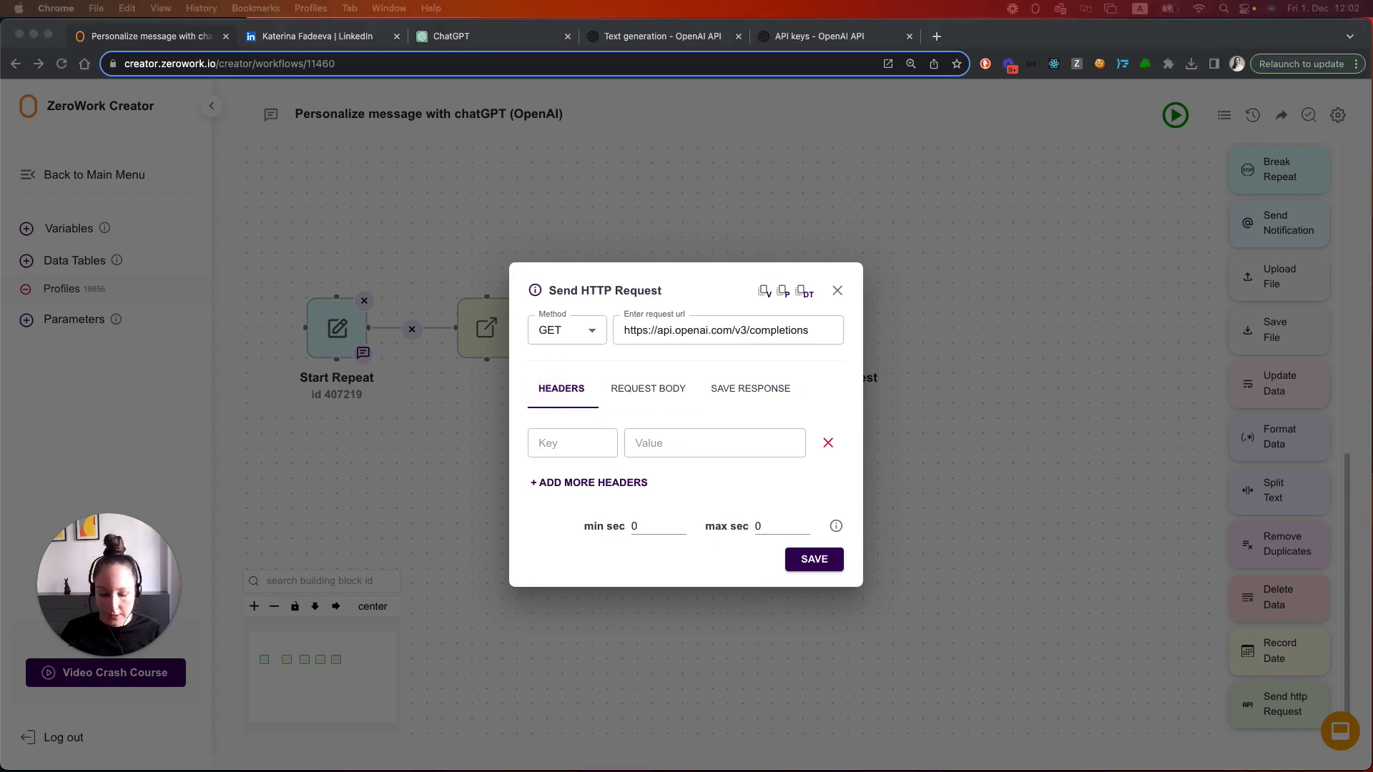
left_click(561, 442)
type("Content-Type")
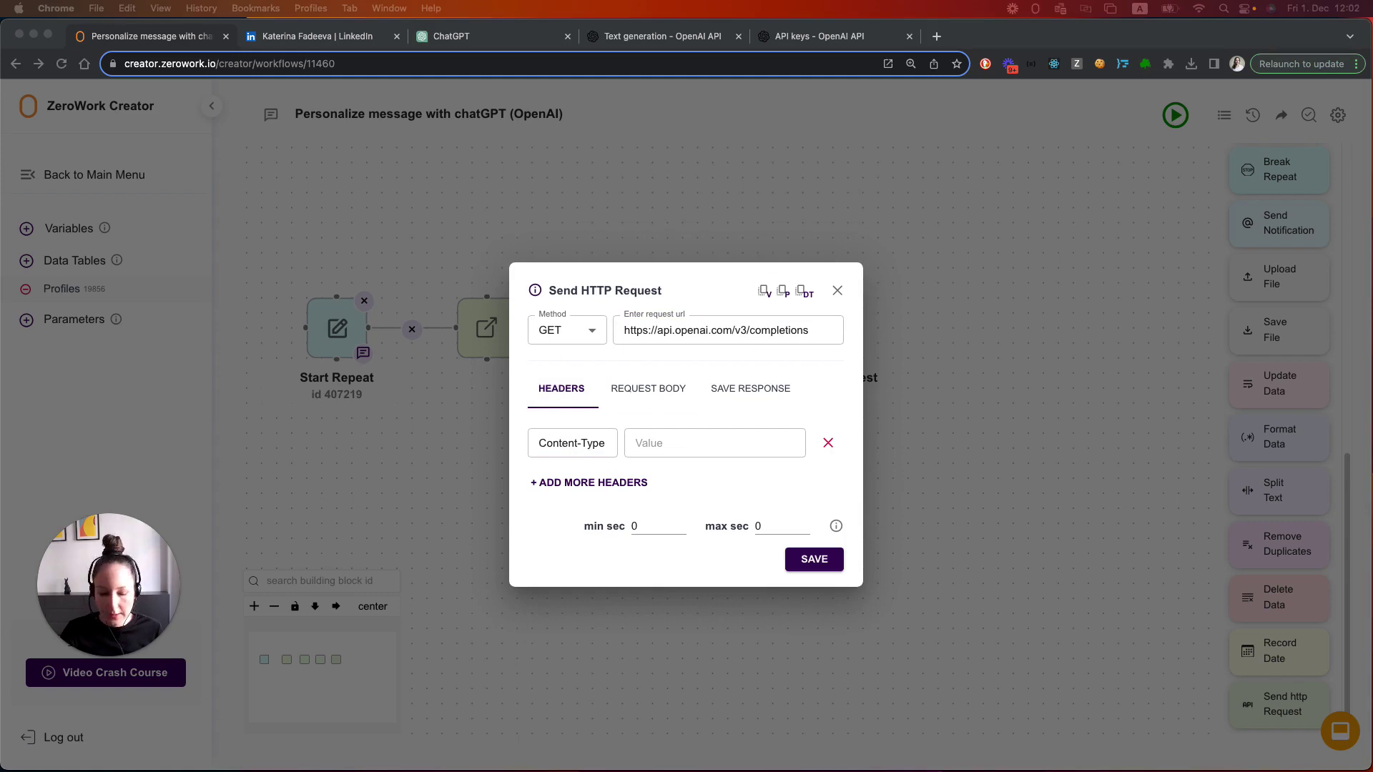
left_click(771, 438)
left_click(723, 439)
type("application/json")
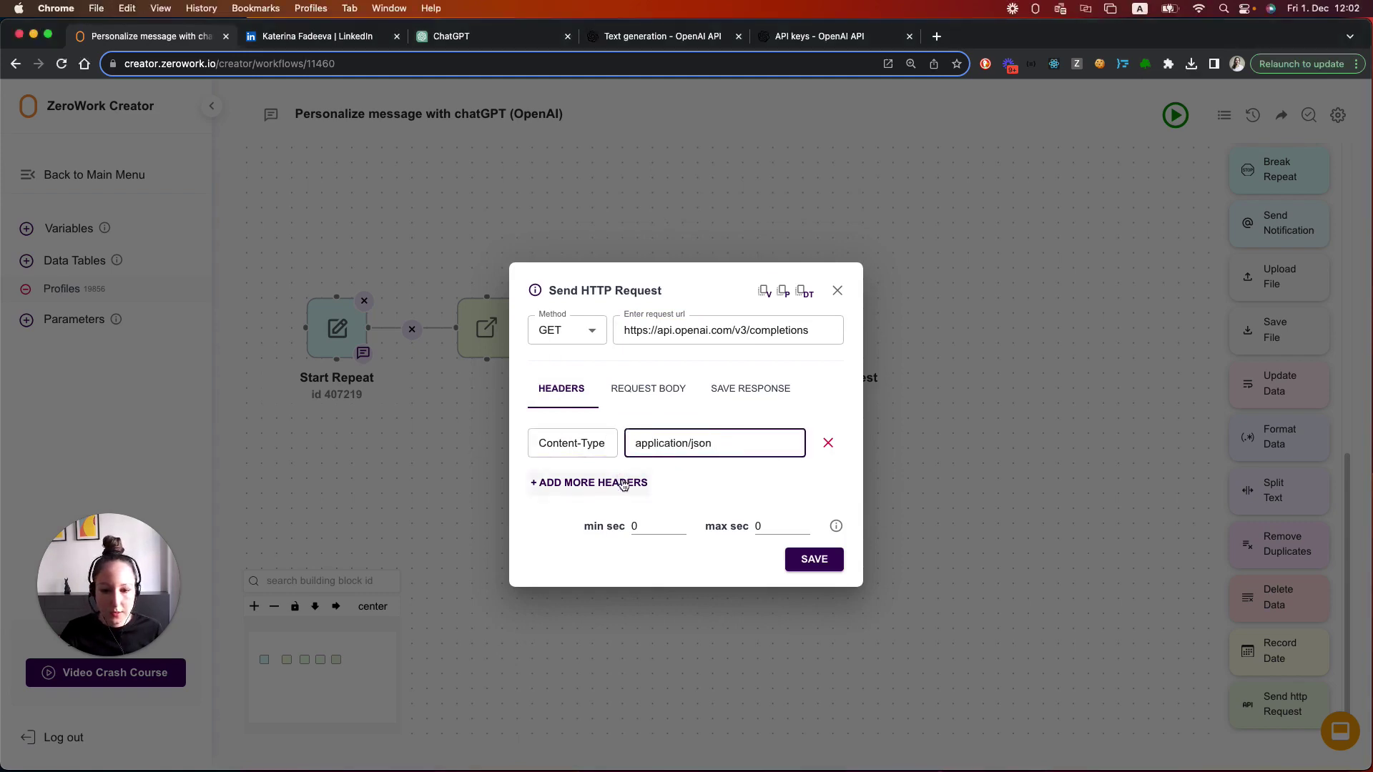
- Add an Authorization header set to Bearer followed by the OpenAI API key
left_click(622, 484)
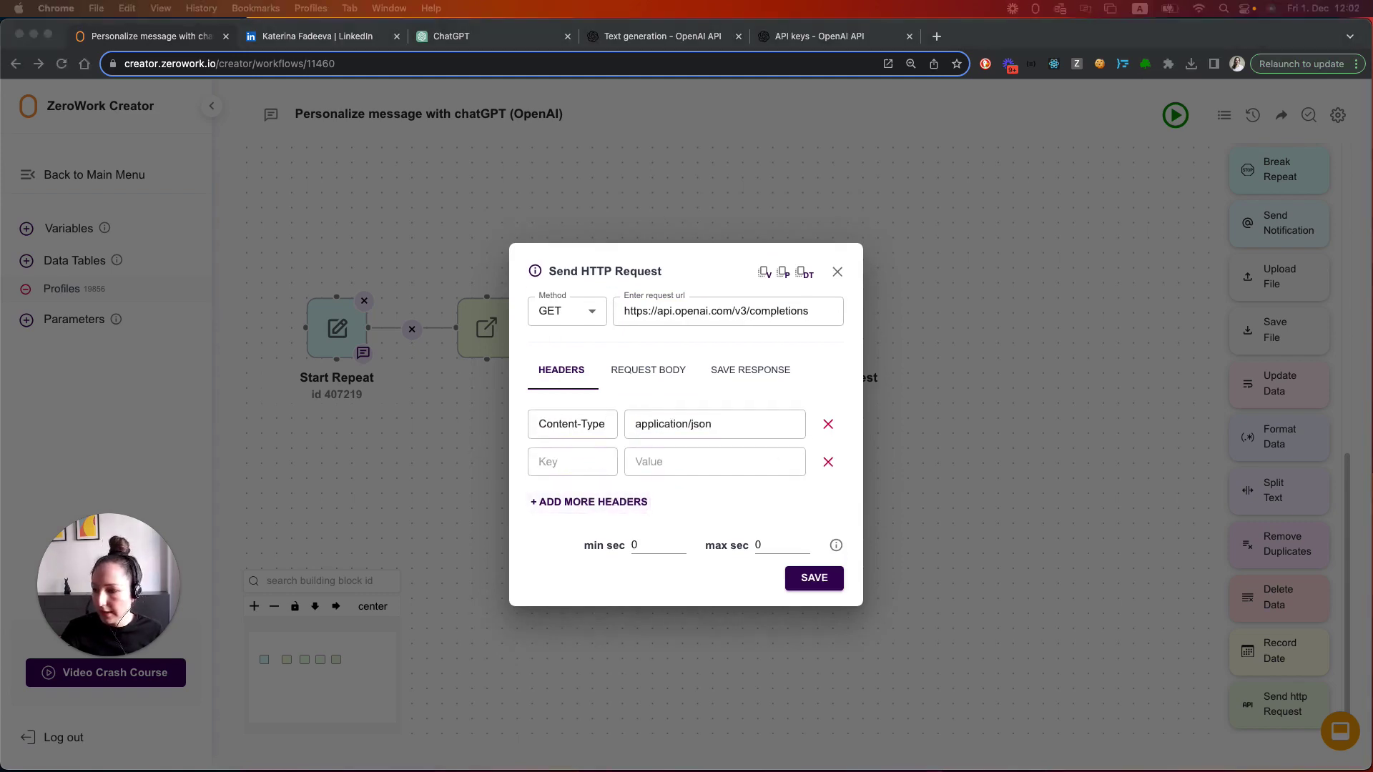
left_click(569, 463)
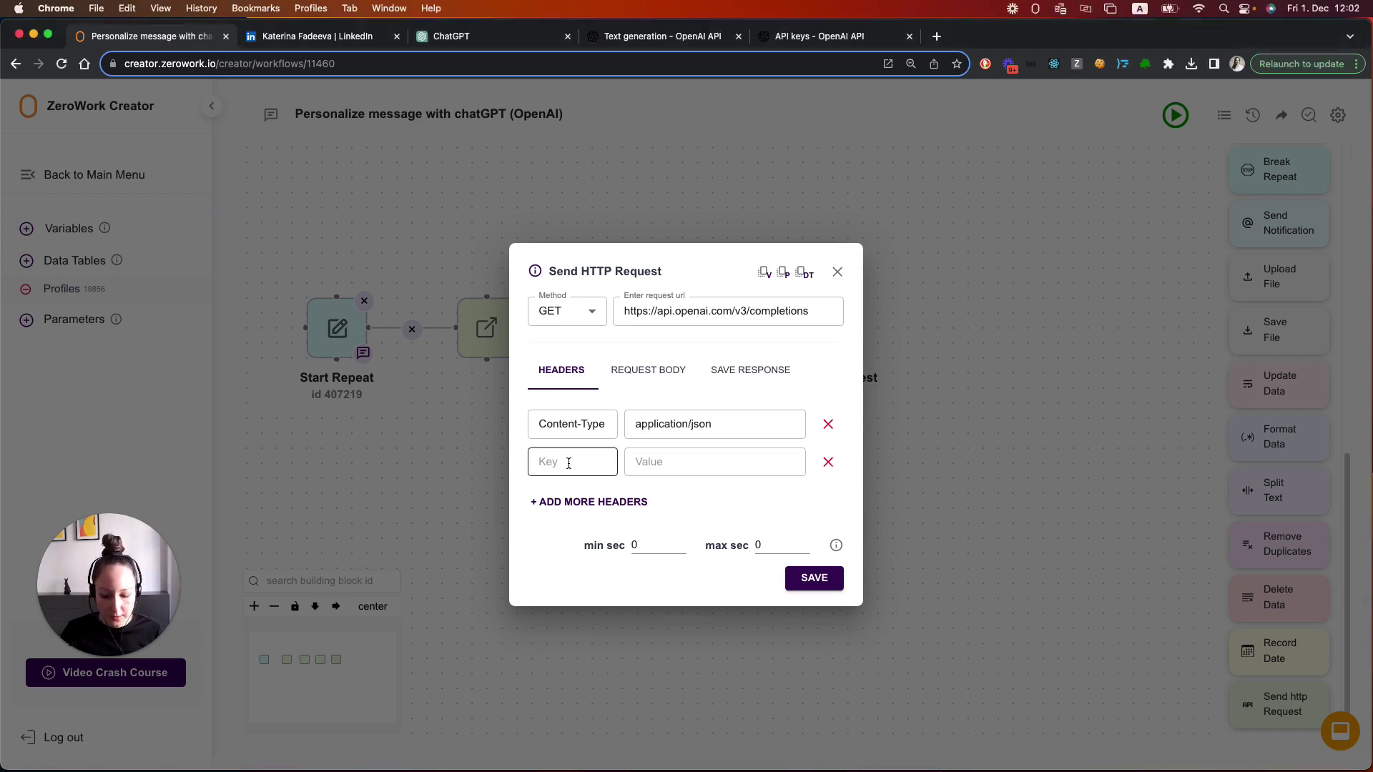
type("Authorization")
left_click(644, 461)
type("Beare")
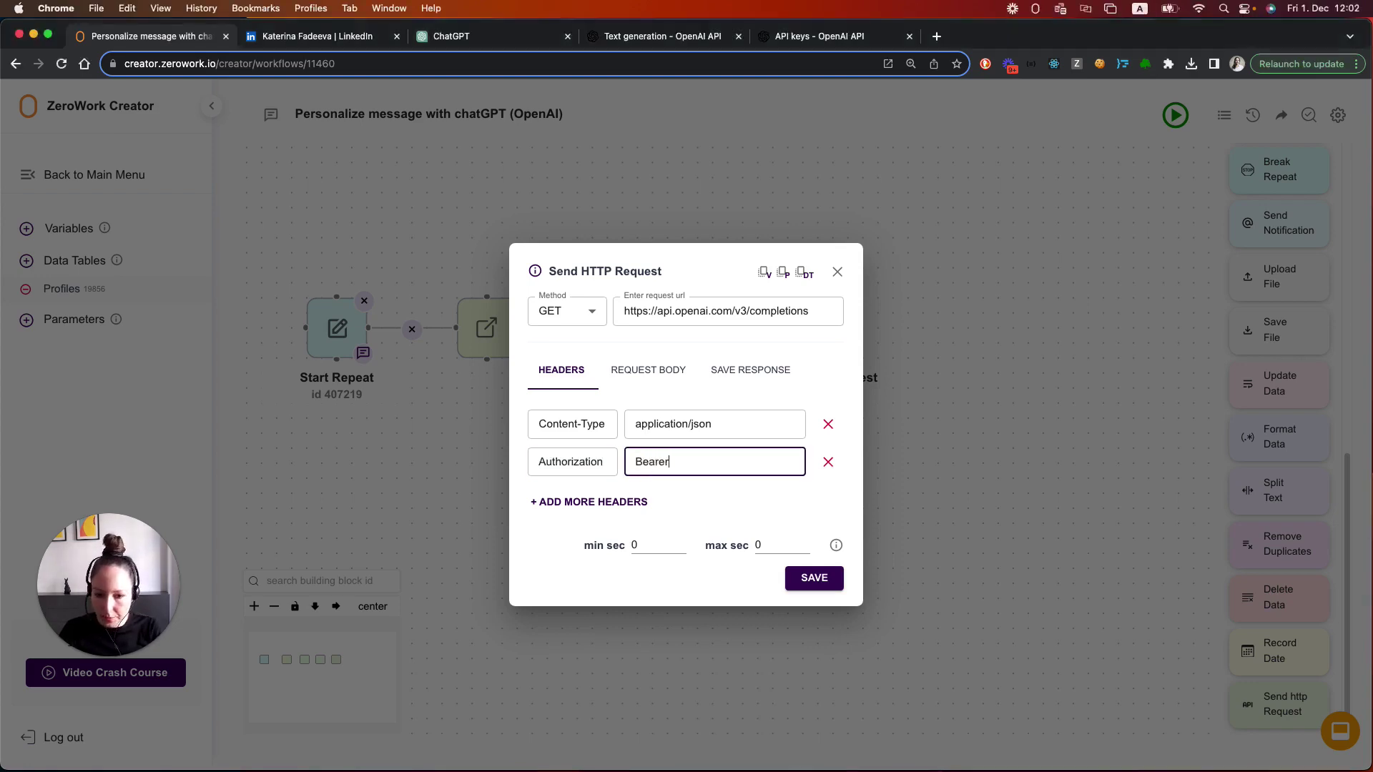
type("r")
left_click_drag(635, 462, 666, 462)
left_click(673, 463)
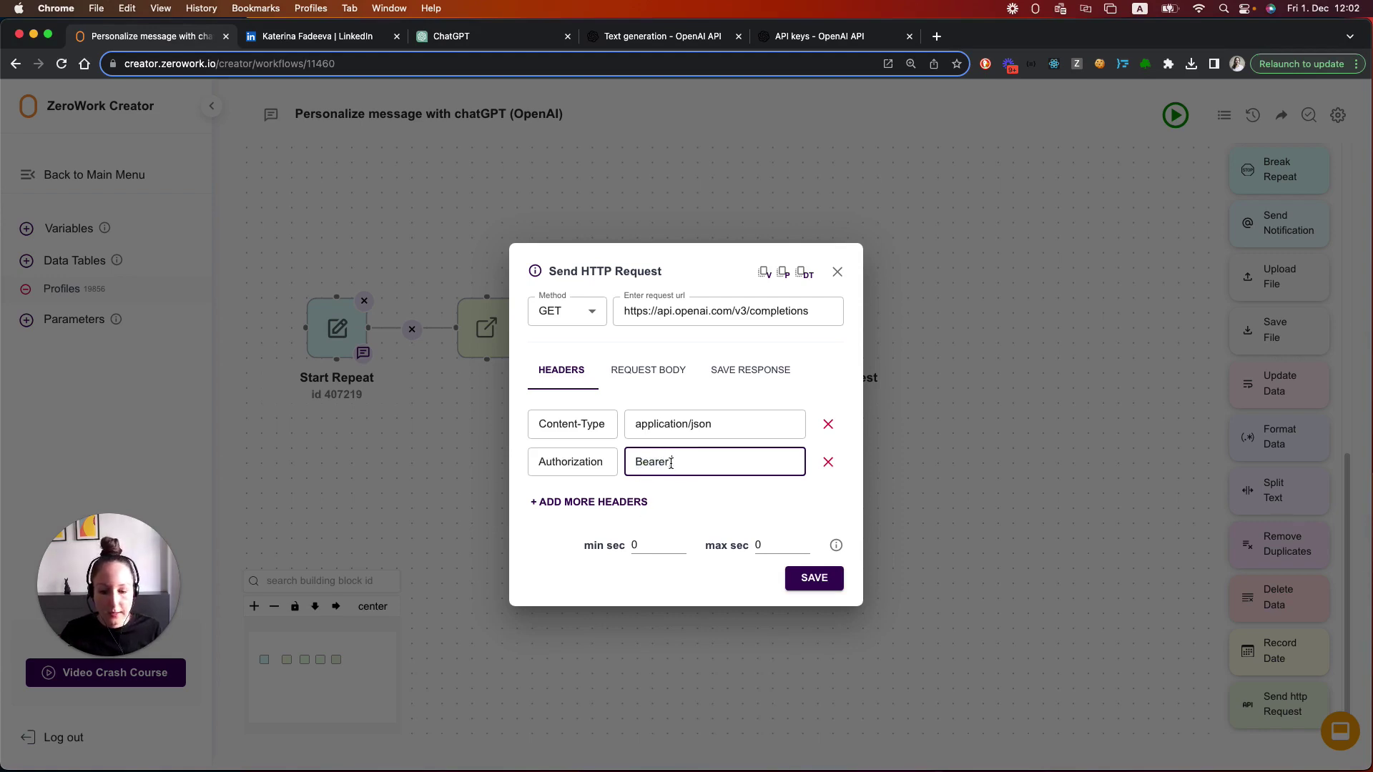
left_click(822, 37)
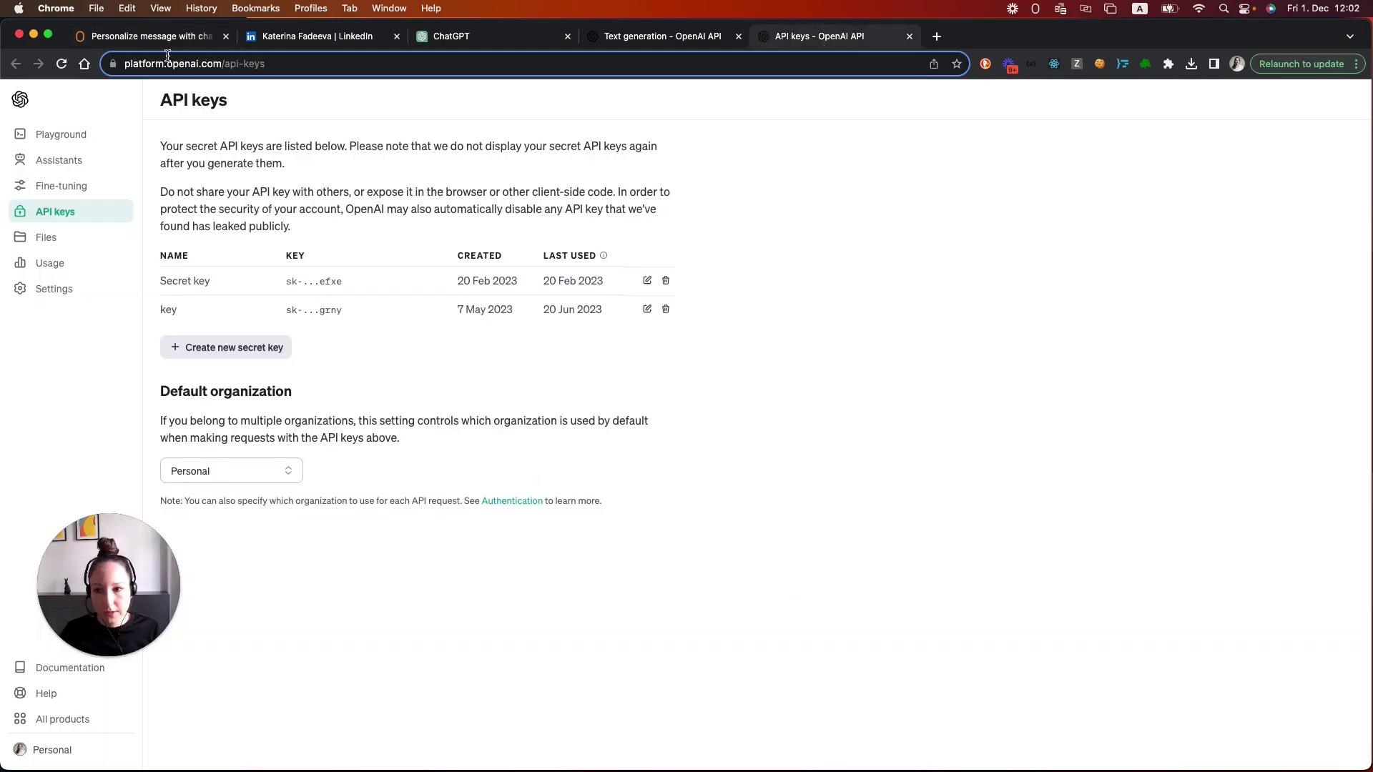
left_click(152, 37)
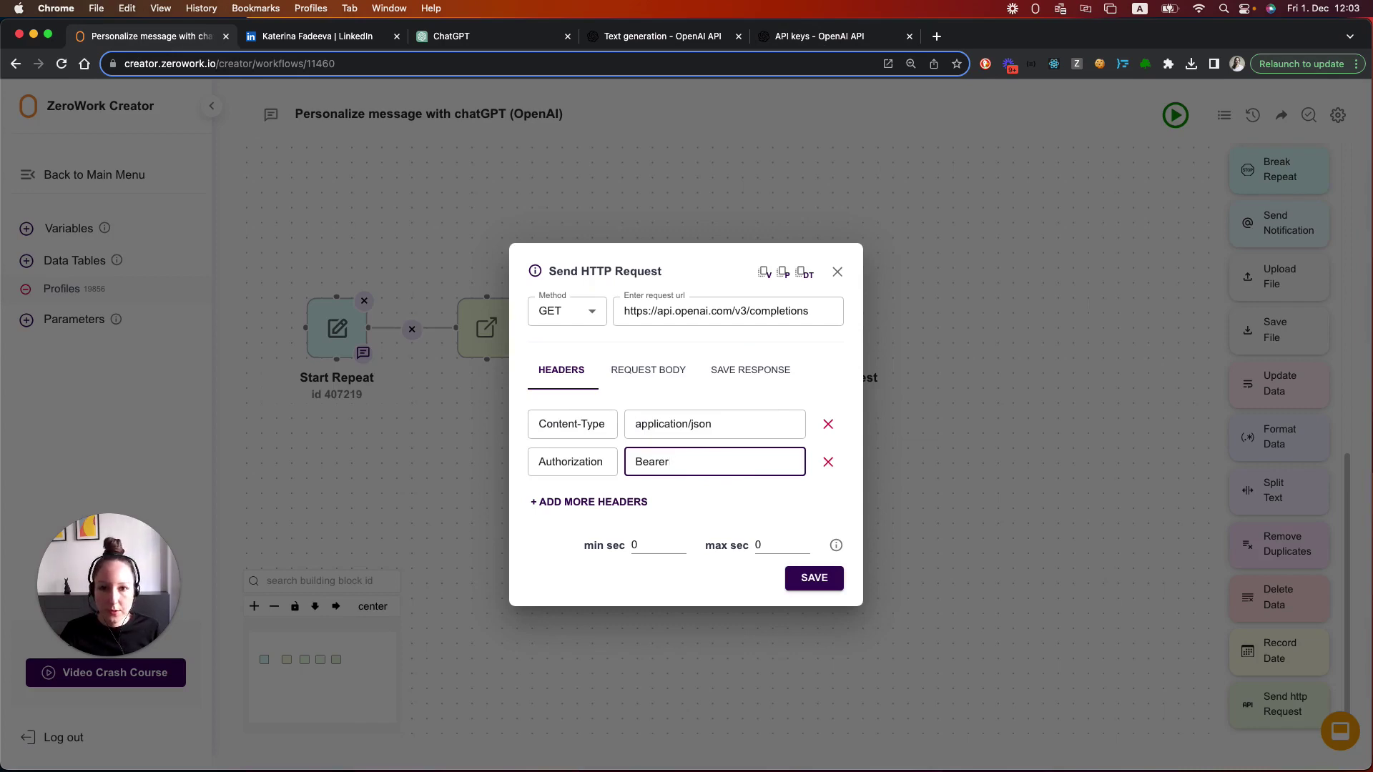
key("super+v")
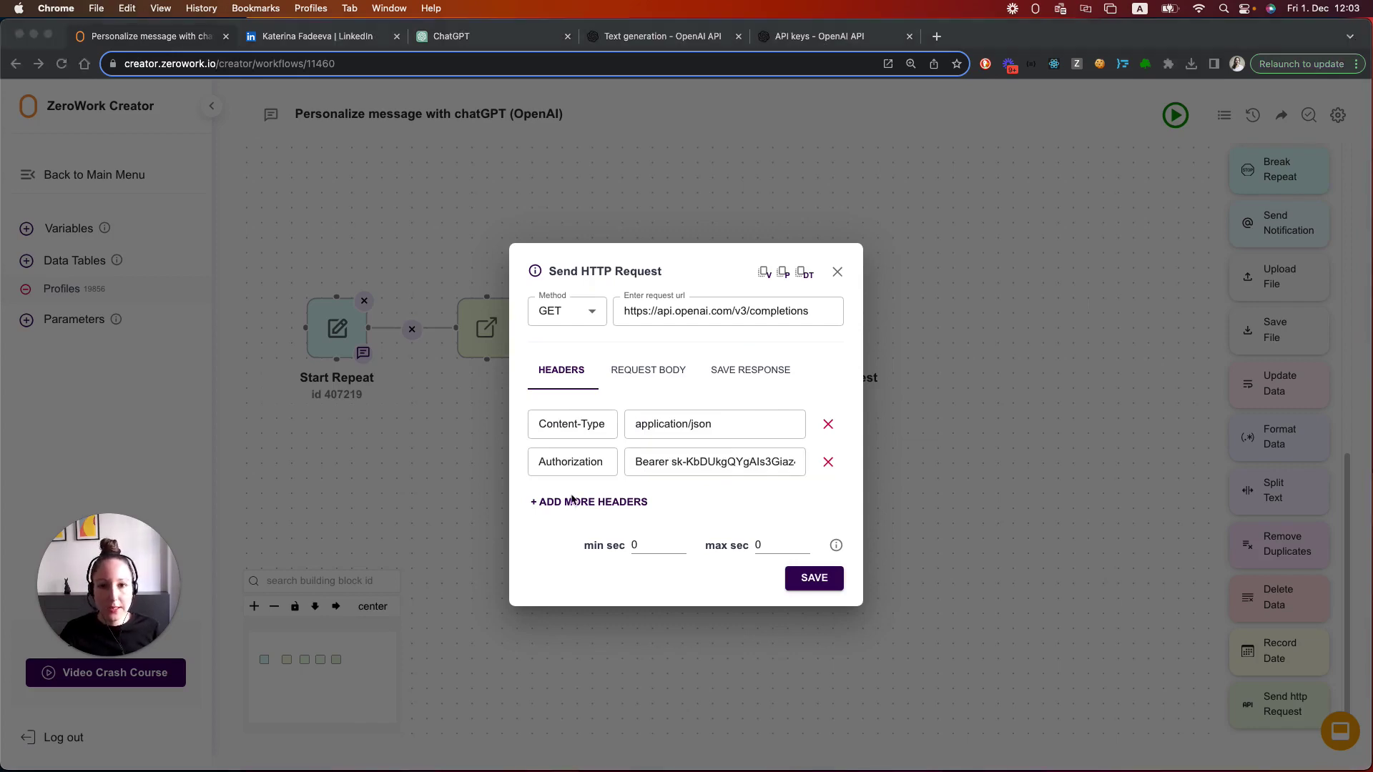
left_click(642, 373)
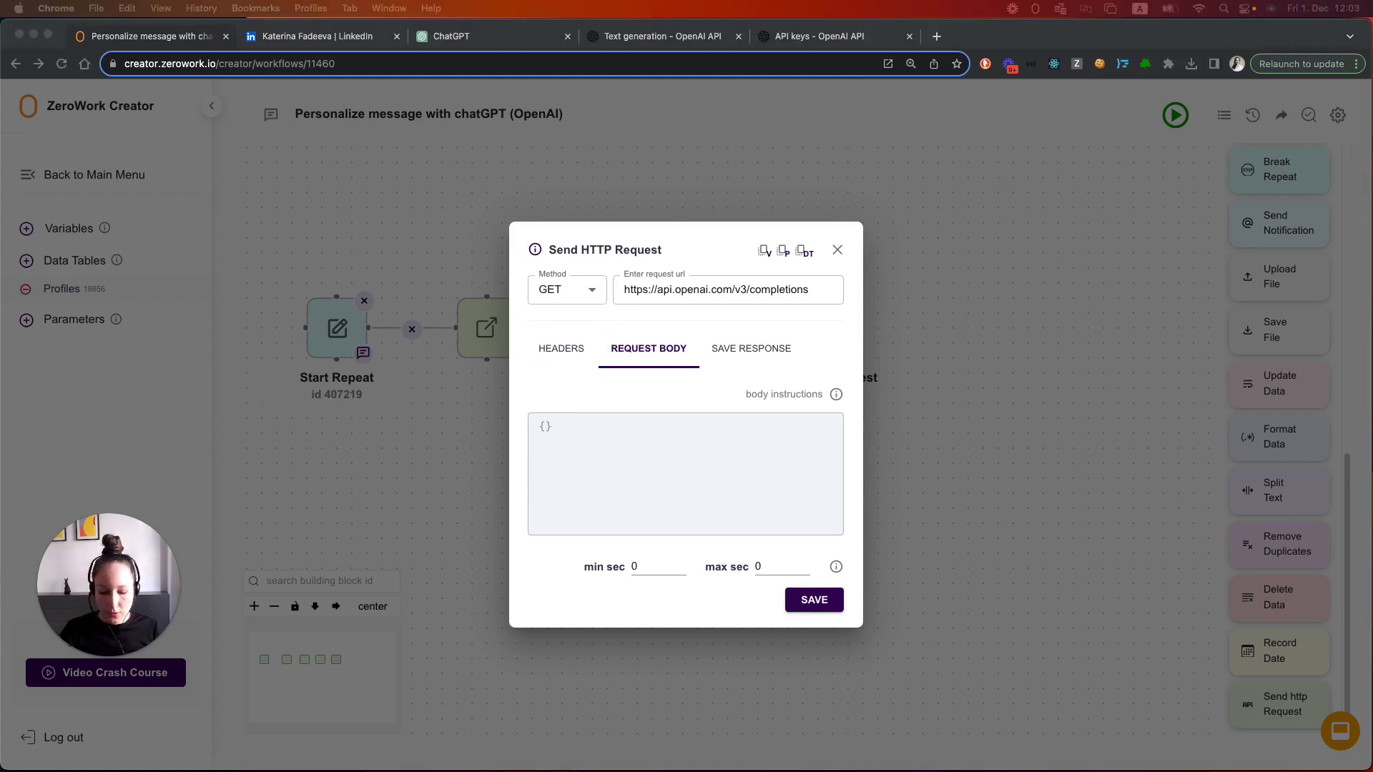
- Paste the text-davinci-003 JSON (max_tokens 200) into the body and insert the ChatGPT connection-note prompt
left_click(650, 461)
type("{   \"model\": \"text-davinci-003\",   \"prompt\": \"\",   \"max_tokens\": 200,   \"temperature\": 0,   \"top_p\": 1,   \"n\": 1,   \"stream\": false,   \"logprobs\": null }")
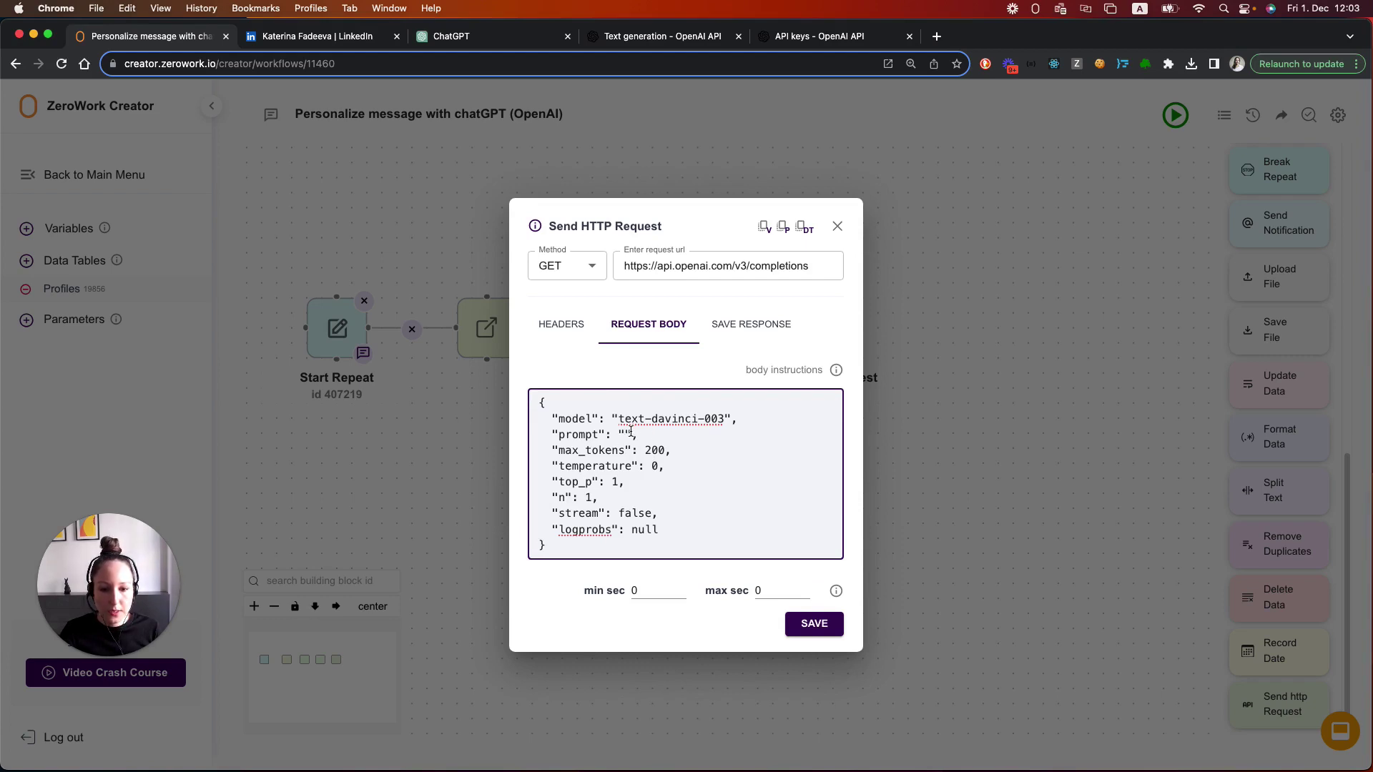
left_click(626, 435)
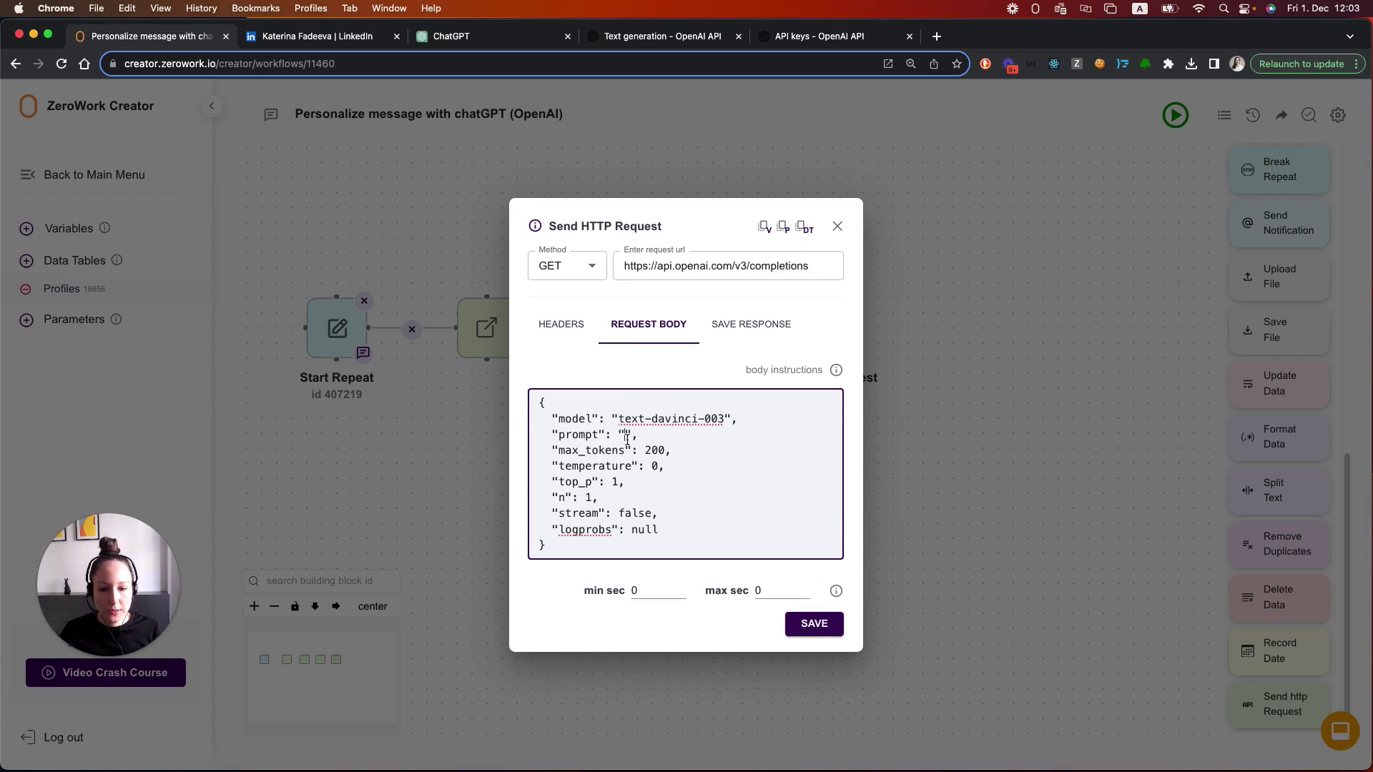
left_click(480, 37)
scroll(616, 652, "up", 3)
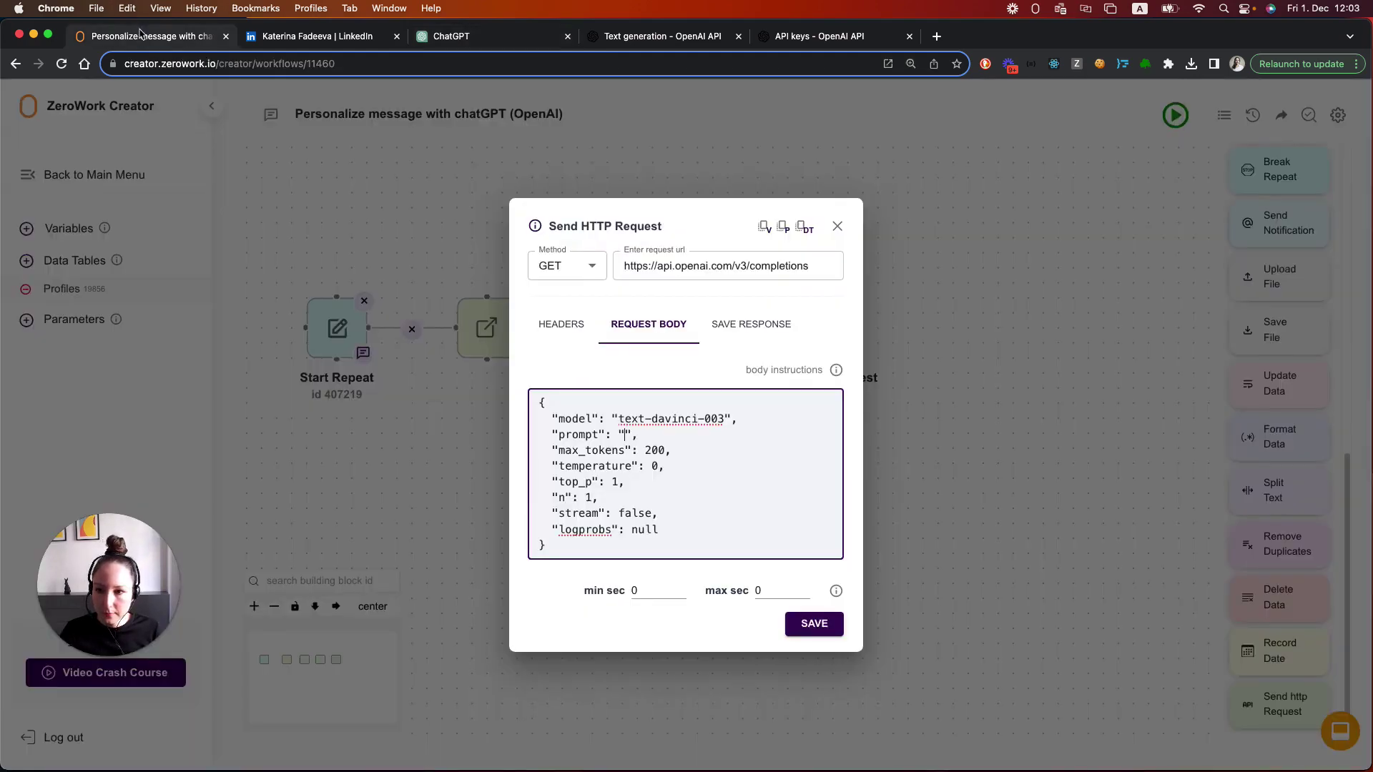
left_click(142, 36)
left_click(626, 434)
key("super+v")
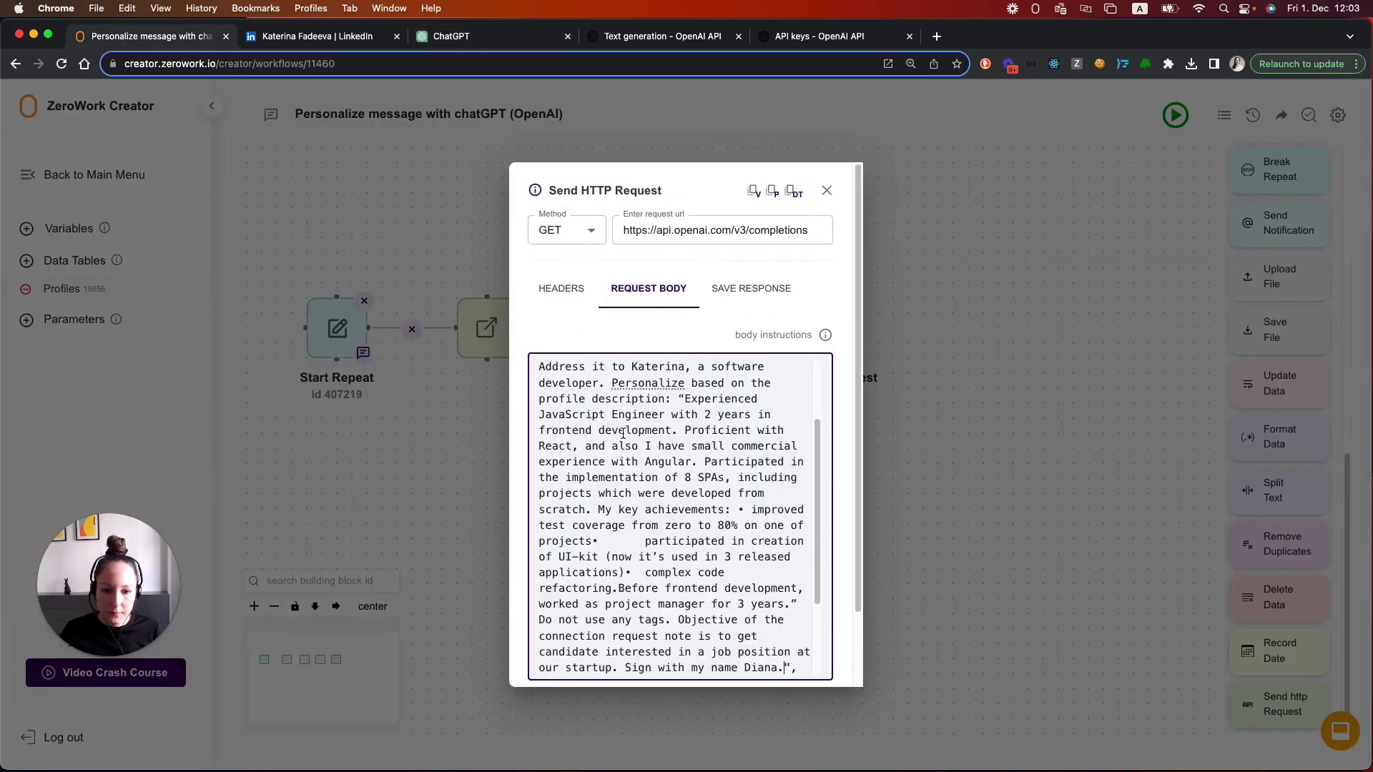
scroll(675, 427, "up", 3)
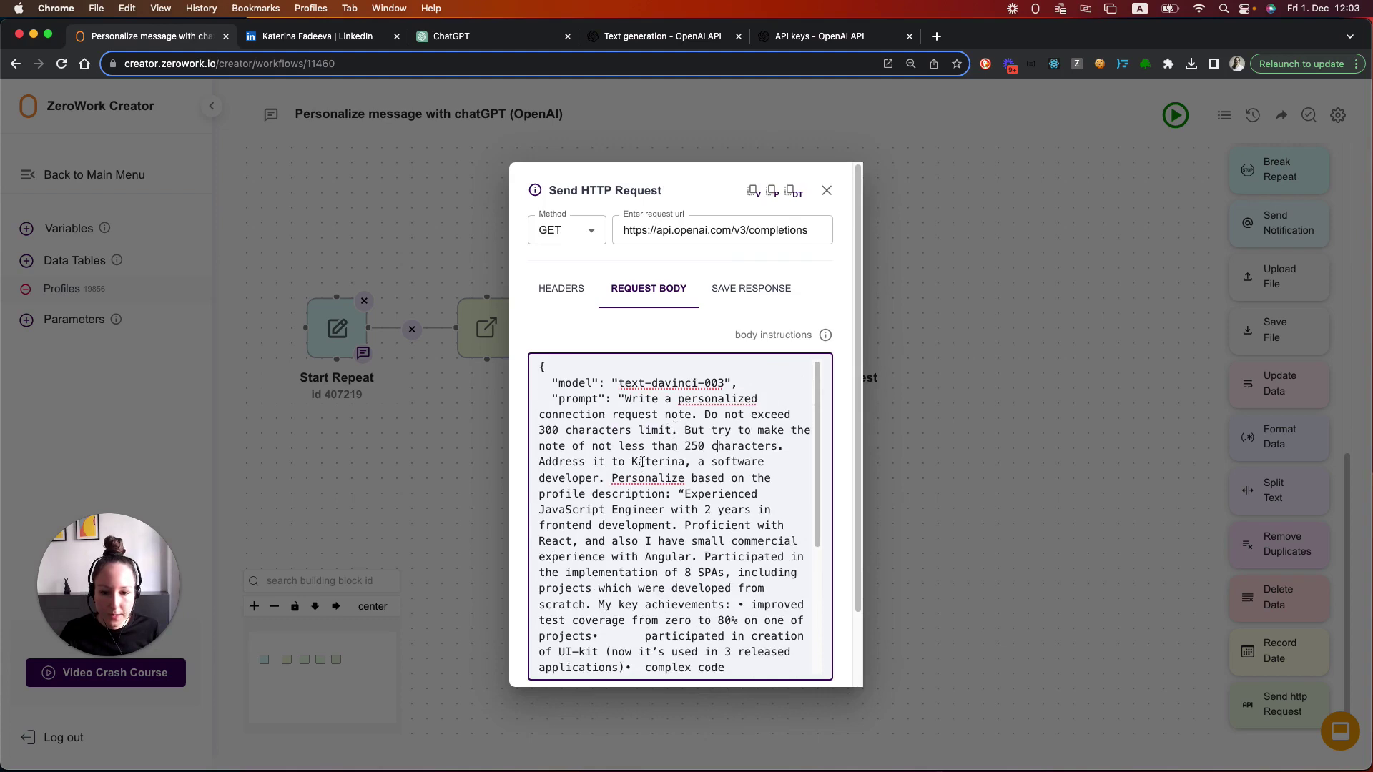
- Replace the hardcoded first name in the prompt with the Profiles table's Name reference
double_click(642, 463)
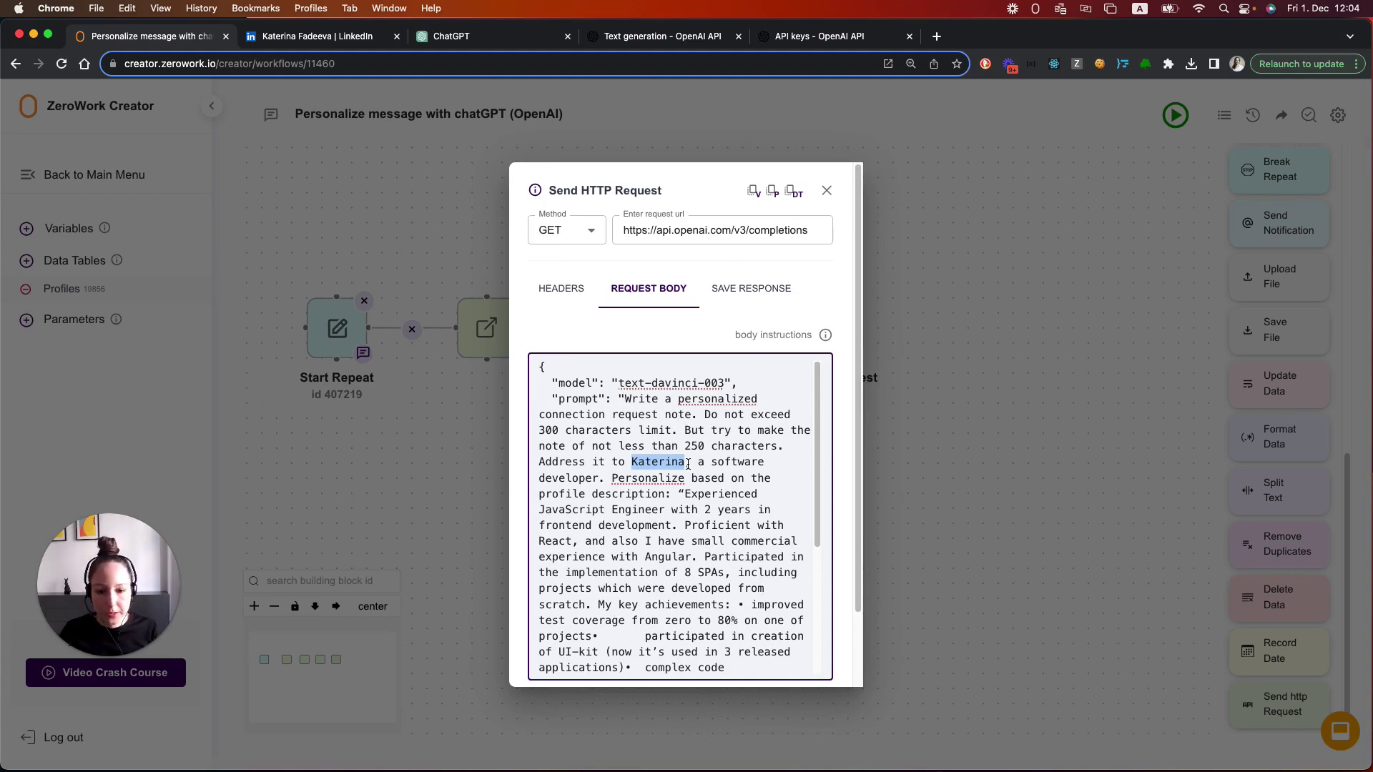
left_click(652, 463)
double_click(652, 463)
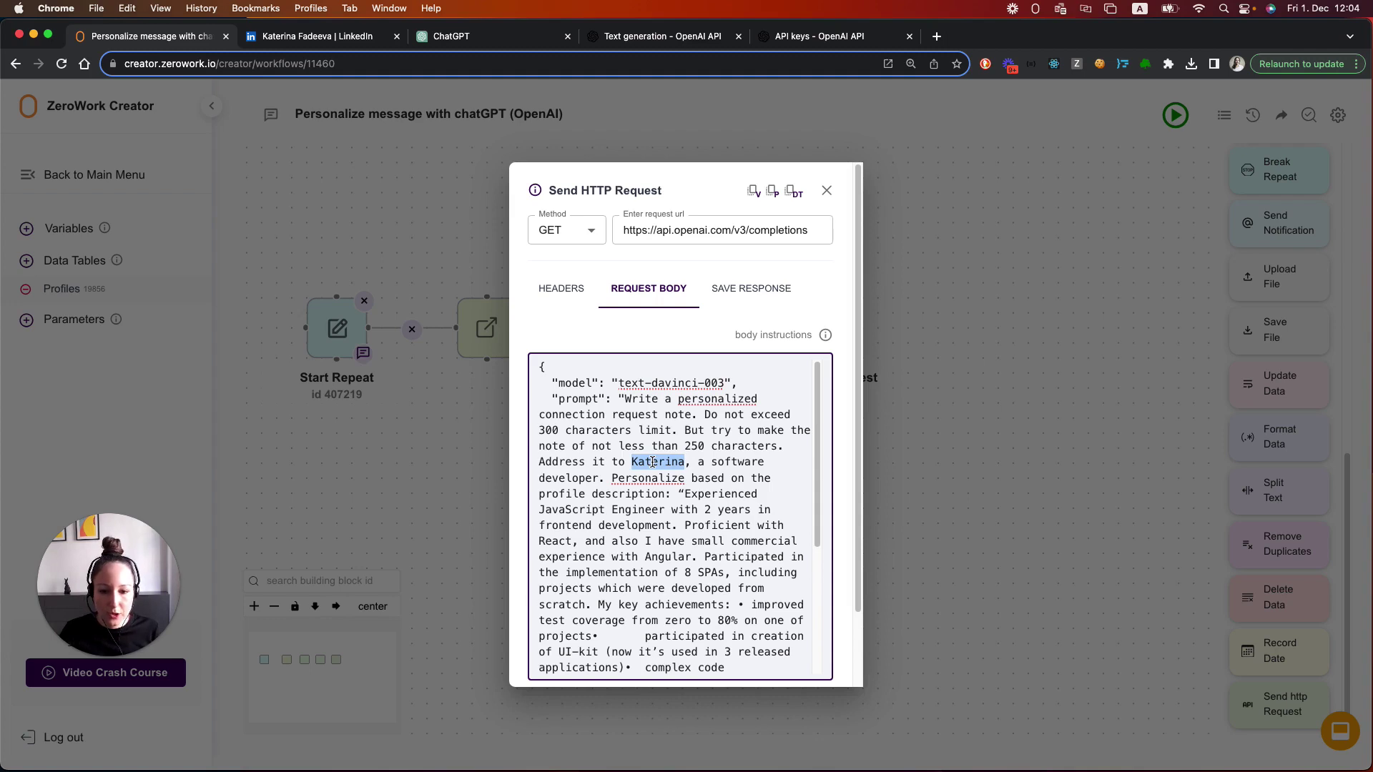
key("BackSpace")
key("BackSpace")
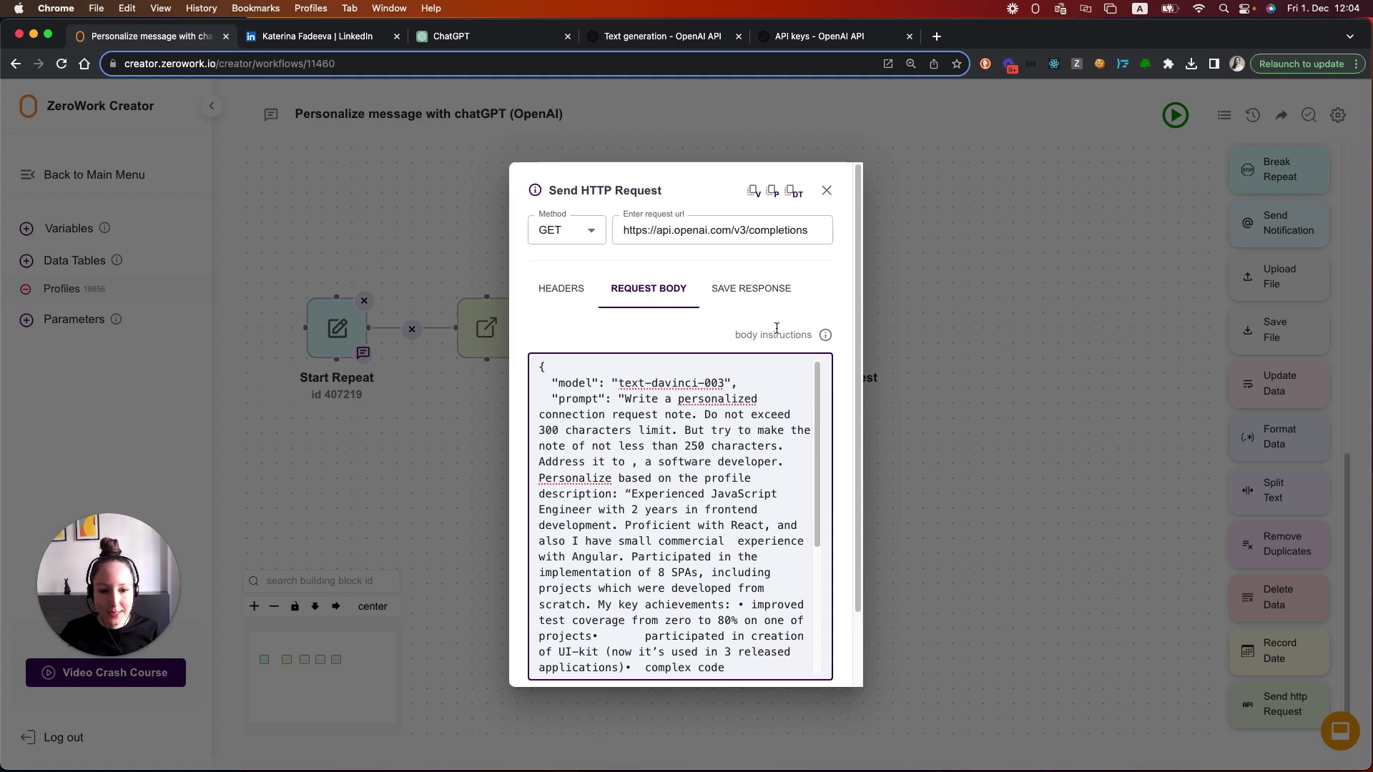
left_click(795, 193)
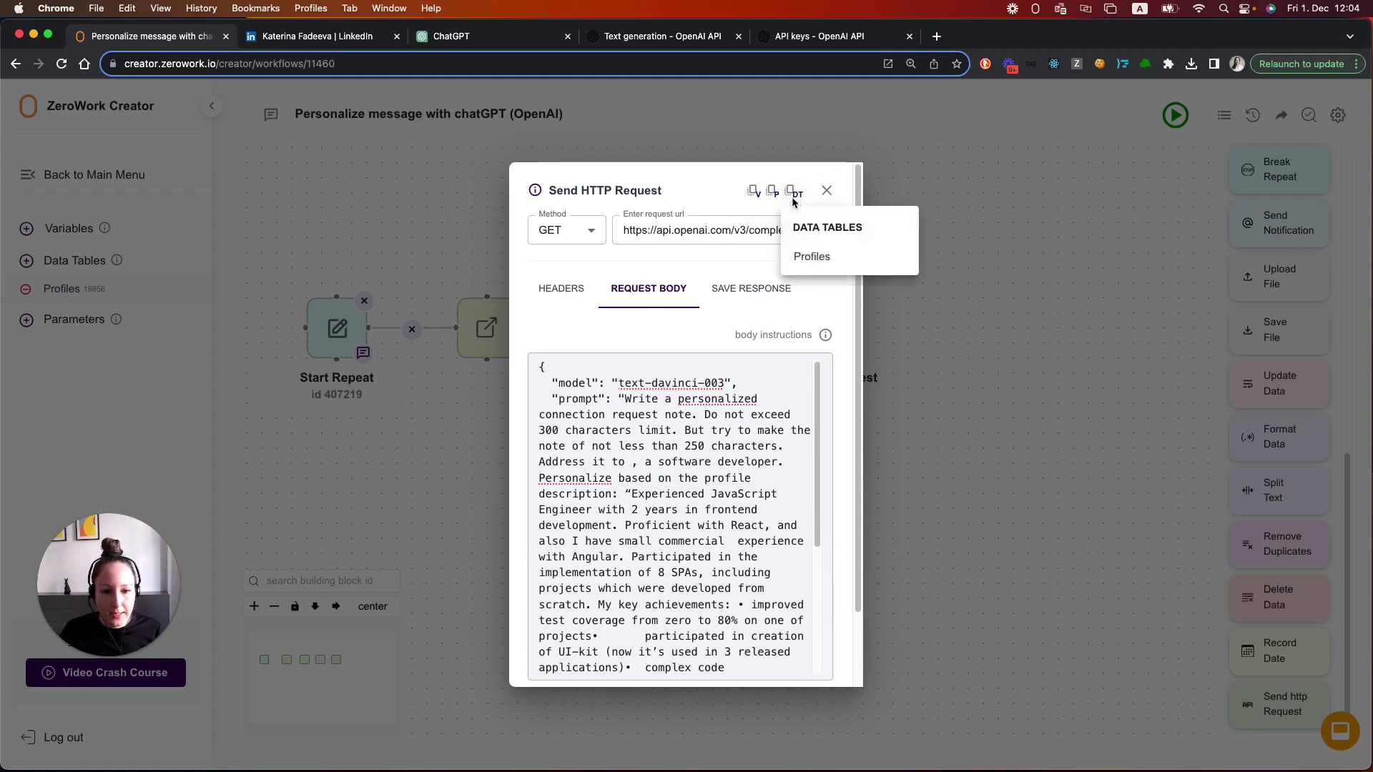
left_click(812, 256)
left_click(807, 453)
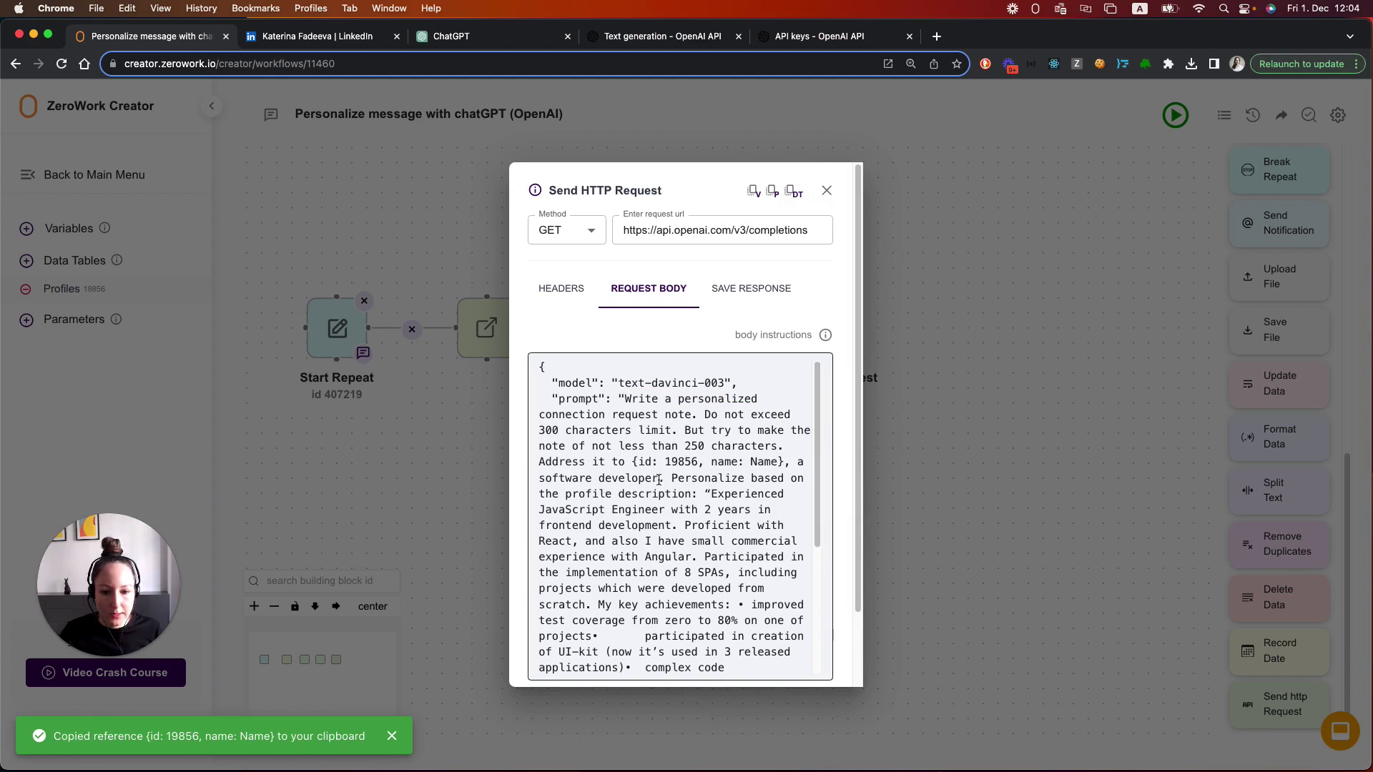
- Replace the fixed job title 'software developer' with the Profiles Job title reference
left_click_drag(659, 479, 536, 479)
key("BackSpace")
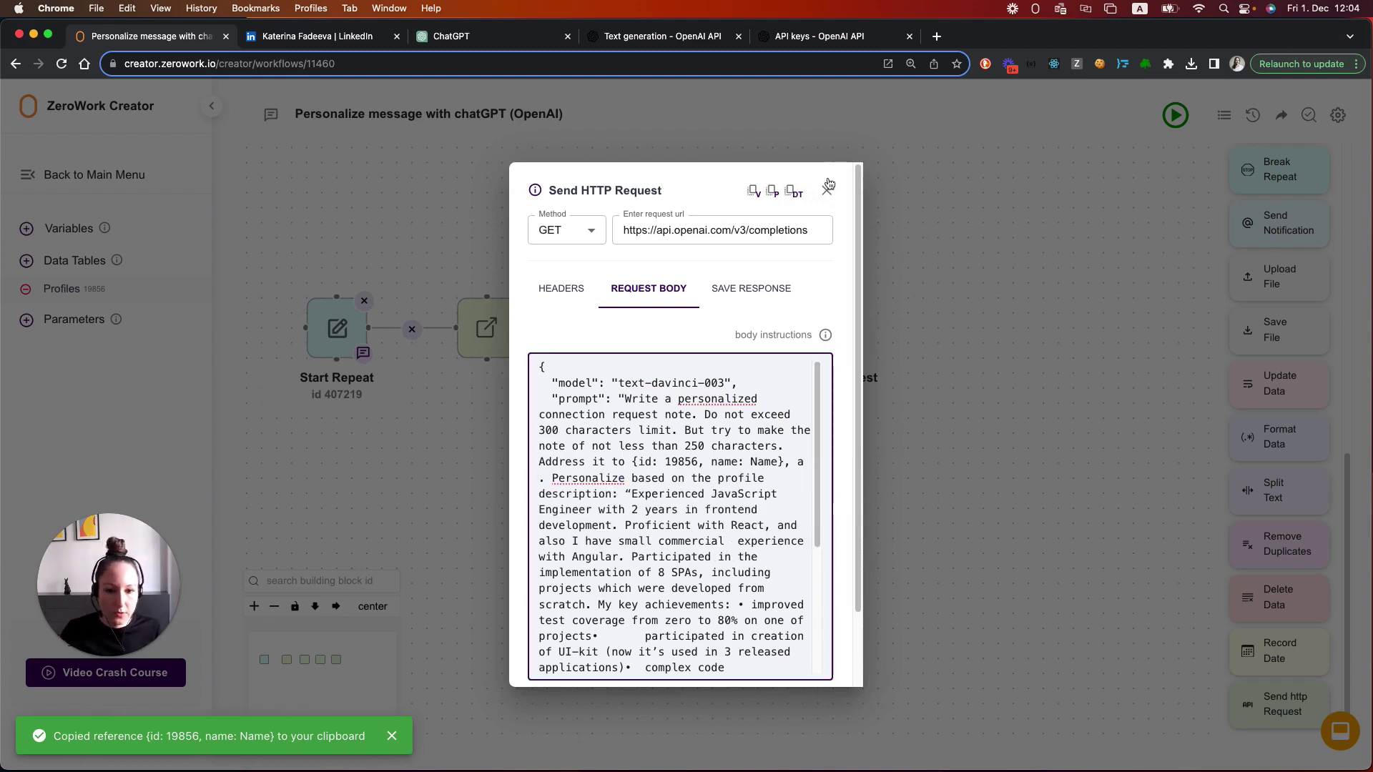
left_click(792, 190)
left_click(817, 257)
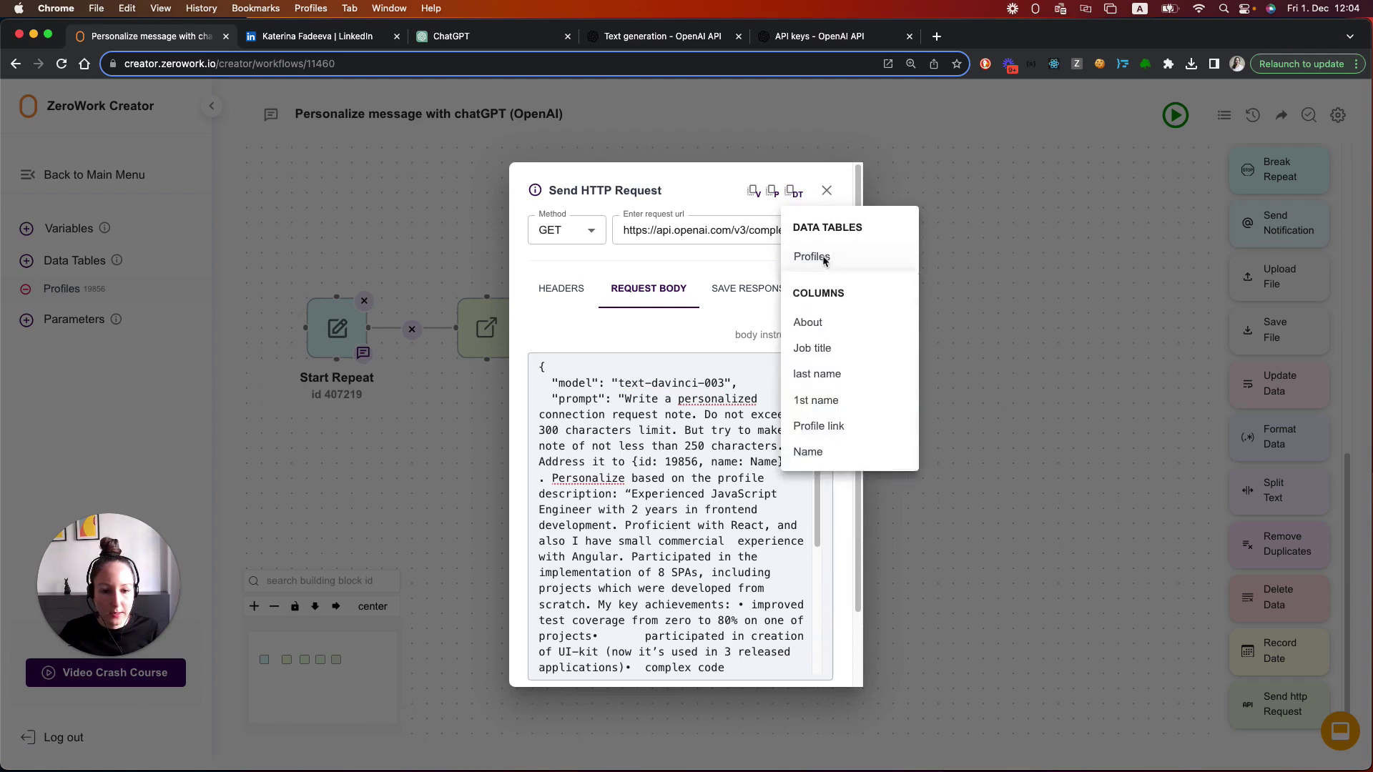
left_click(813, 349)
- Swap the hardcoded profile description for the Profiles About reference, wrapped in quotes
scroll(645, 488, "down", 1)
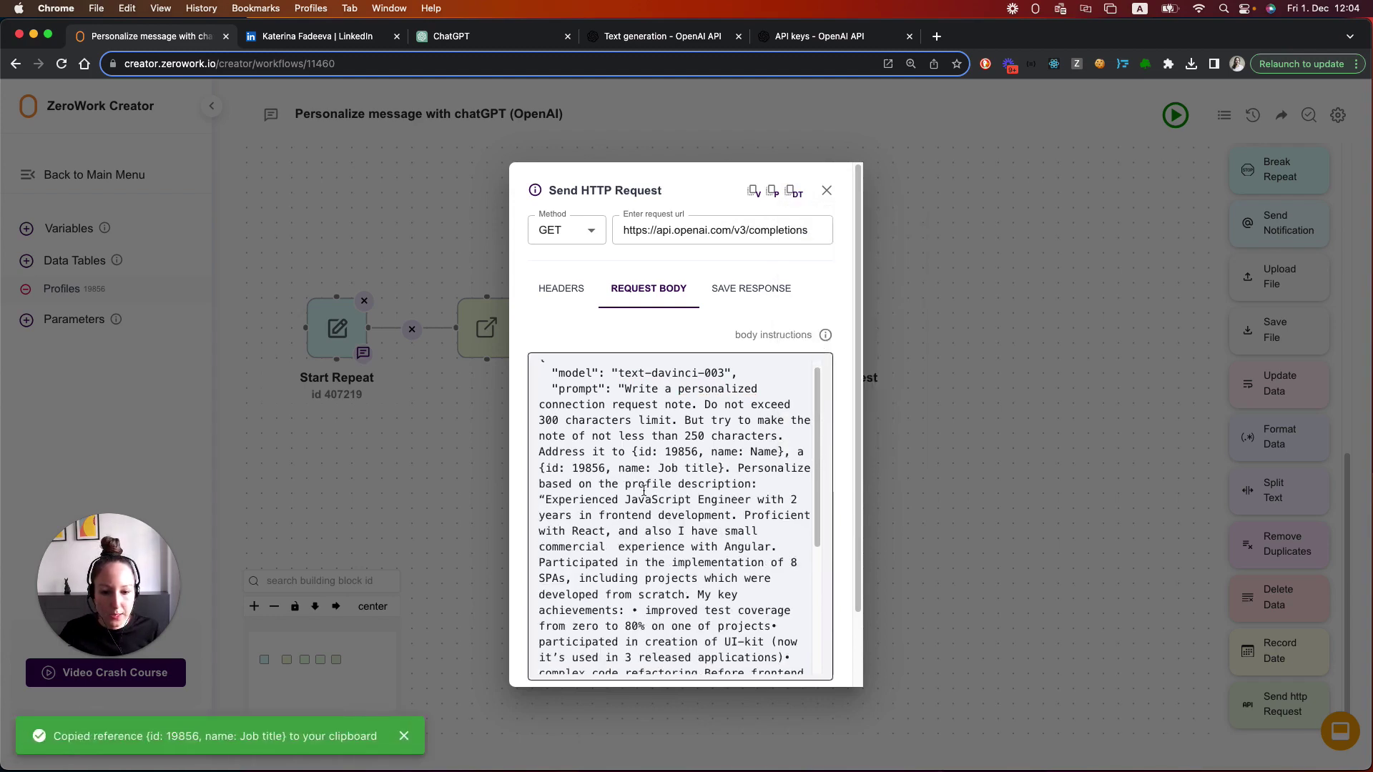
left_click(541, 493)
left_click_drag(584, 495, 629, 577)
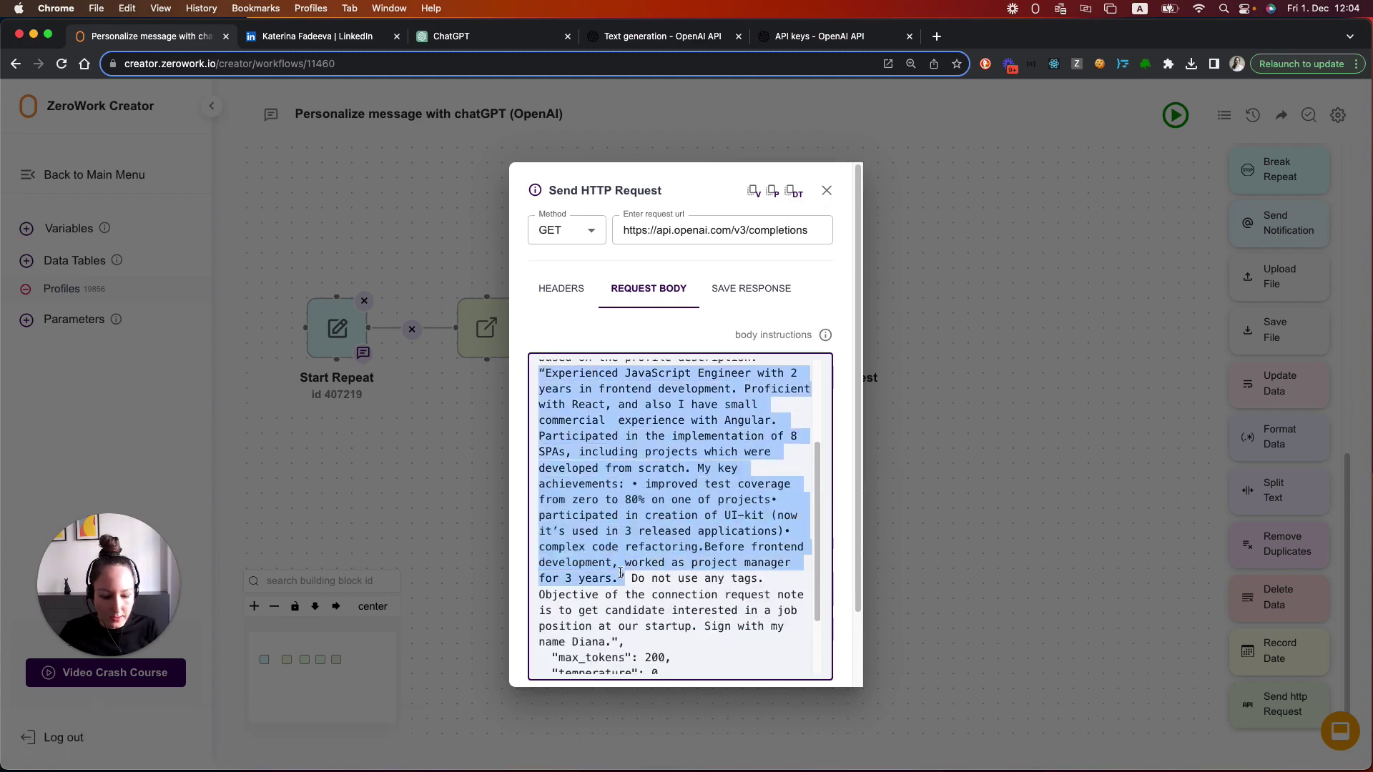
key("BackSpace")
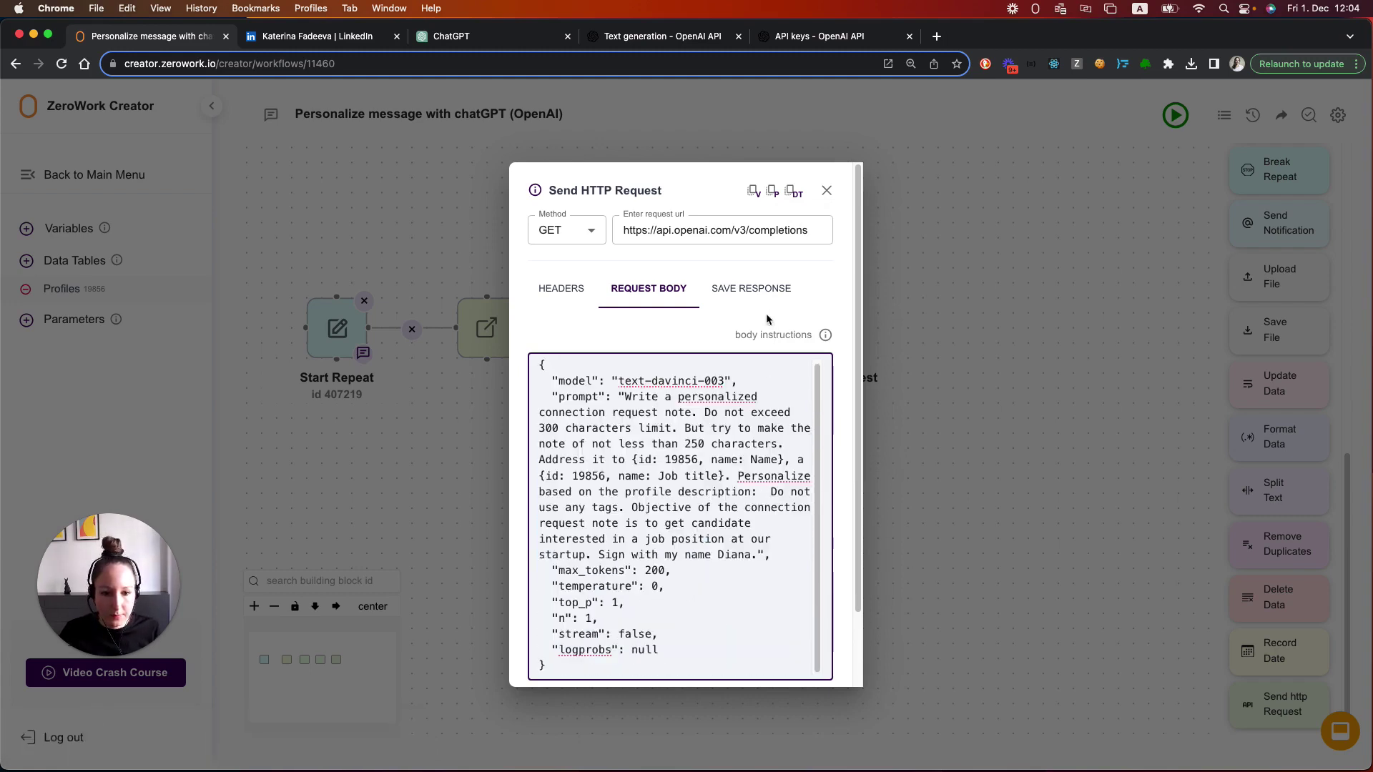
left_click(792, 192)
left_click(815, 257)
left_click(815, 317)
left_click(765, 492)
type("'{id: 19856, name: About")
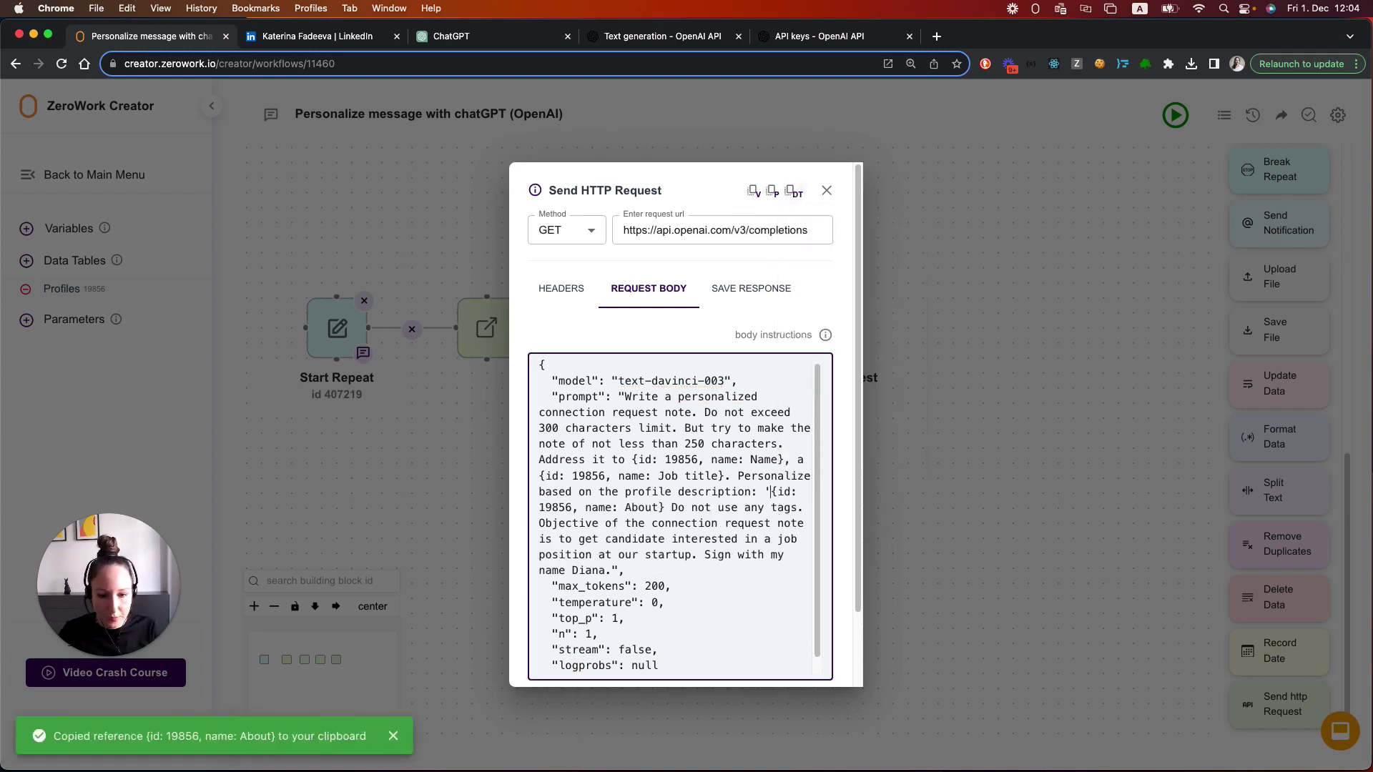
left_click(669, 508)
type("'.")
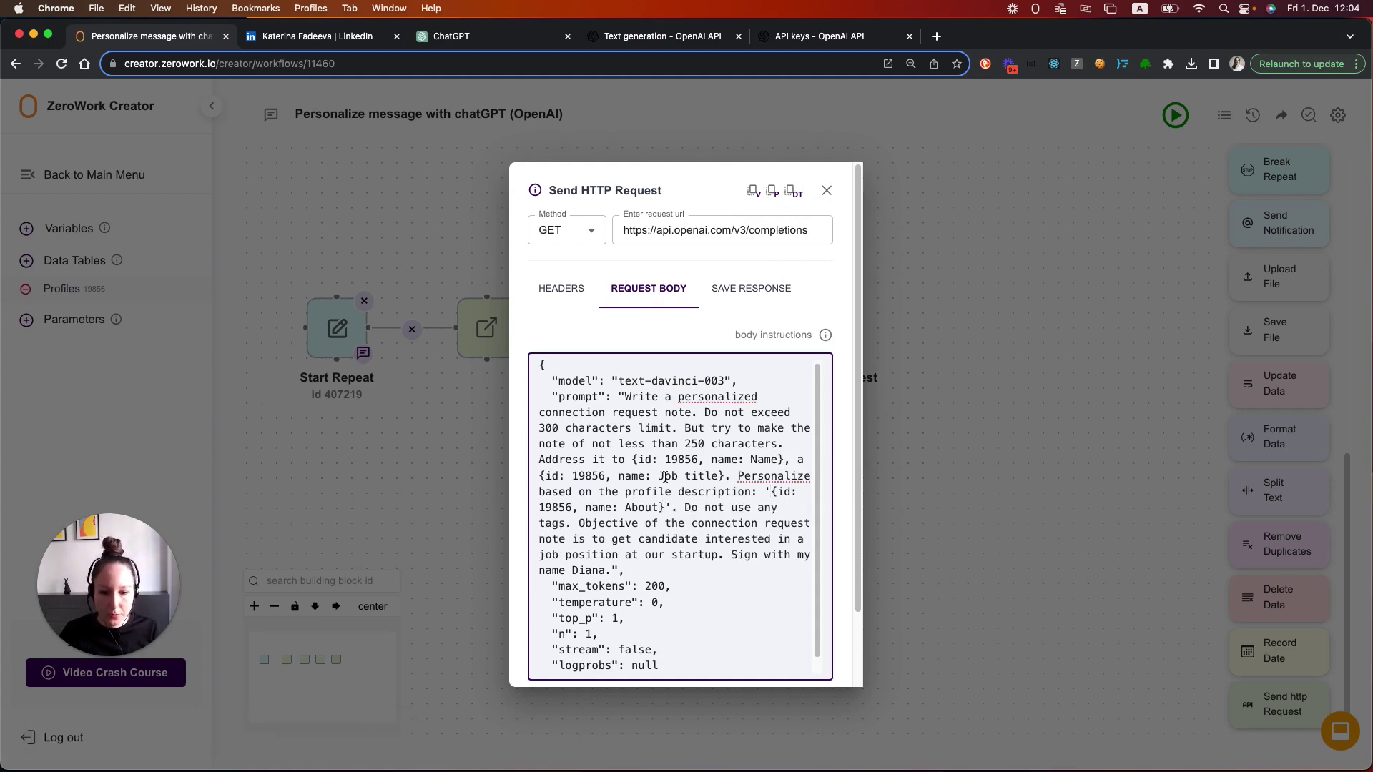
scroll(698, 504, "down", 1)
scroll(708, 486, "up", 1)
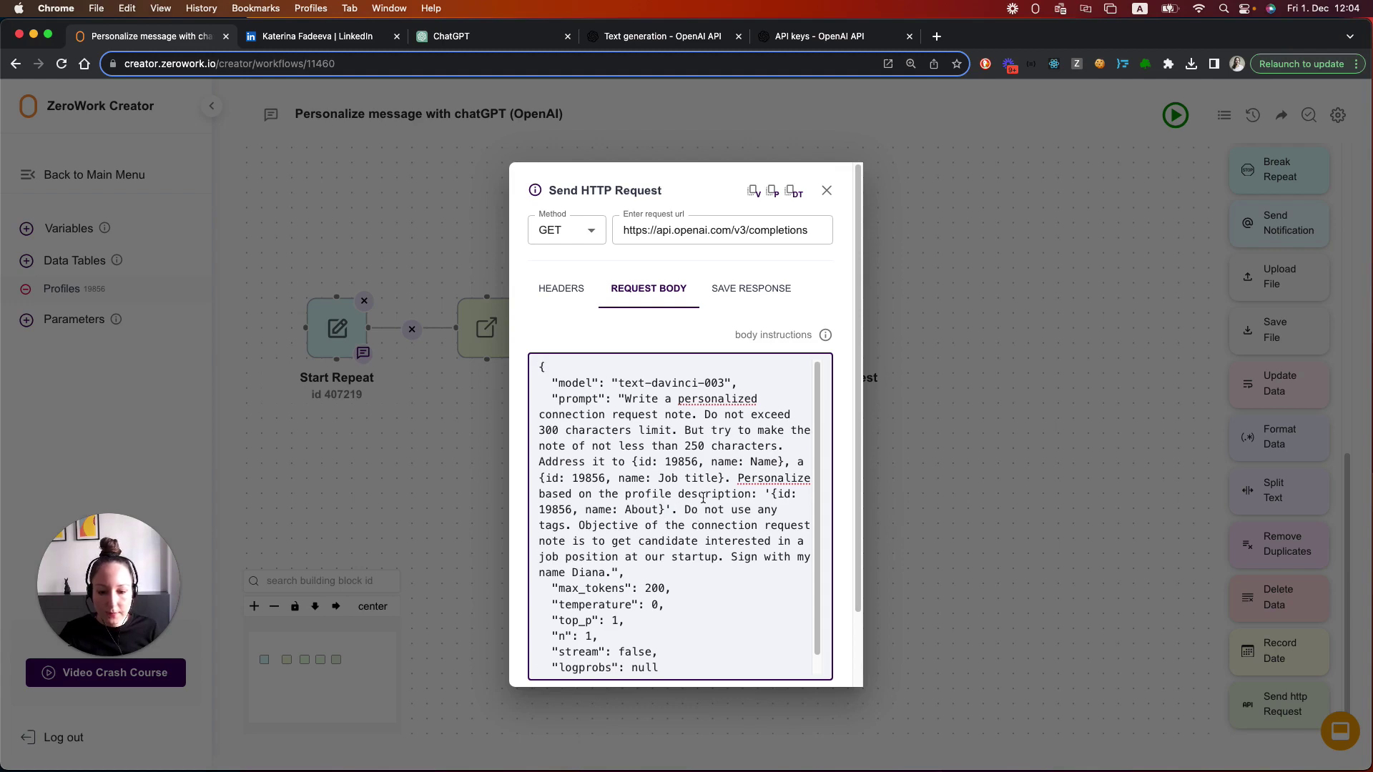
scroll(653, 506, "down", 1)
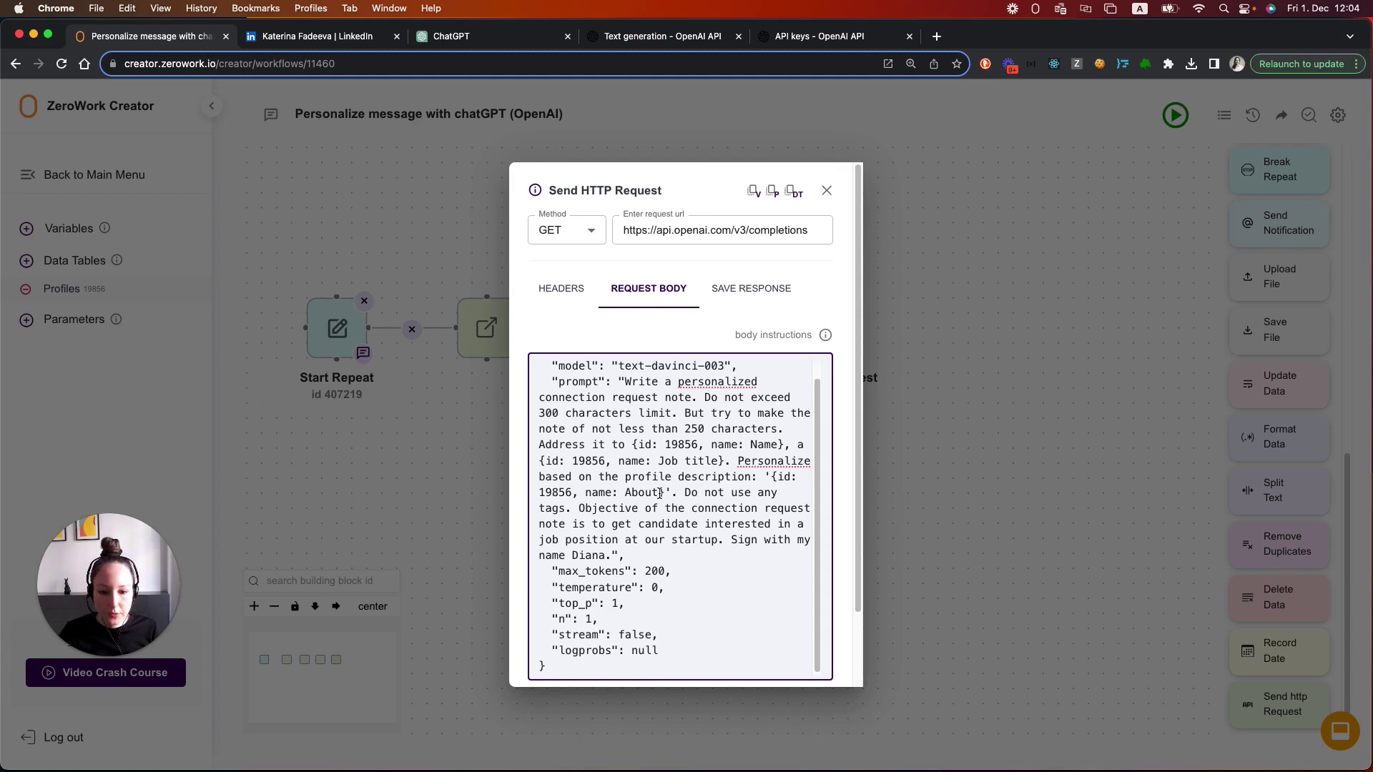
scroll(660, 494, "up", 1)
scroll(659, 494, "down", 1)
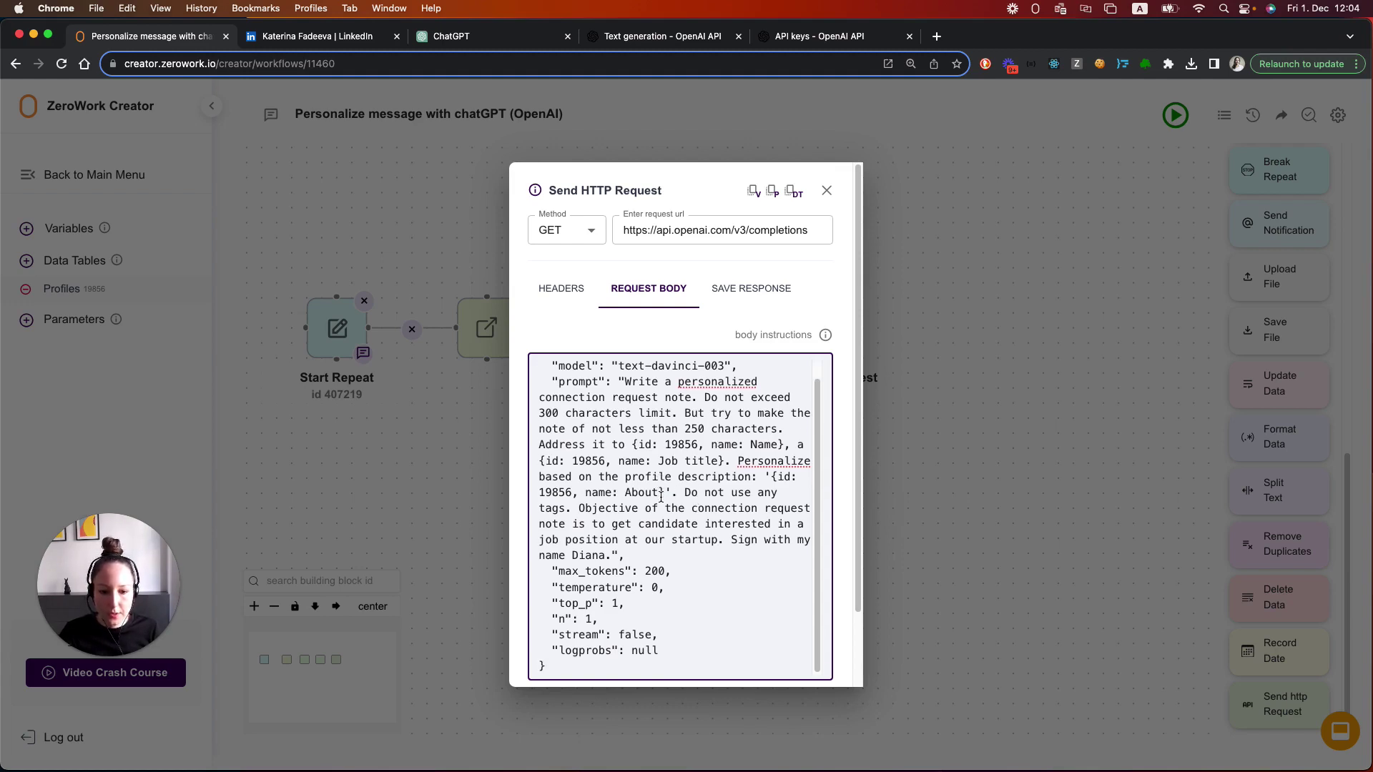
- Open the HTTP request's SAVE RESPONSE settings and view the OpenAI example completions response
left_click(753, 290)
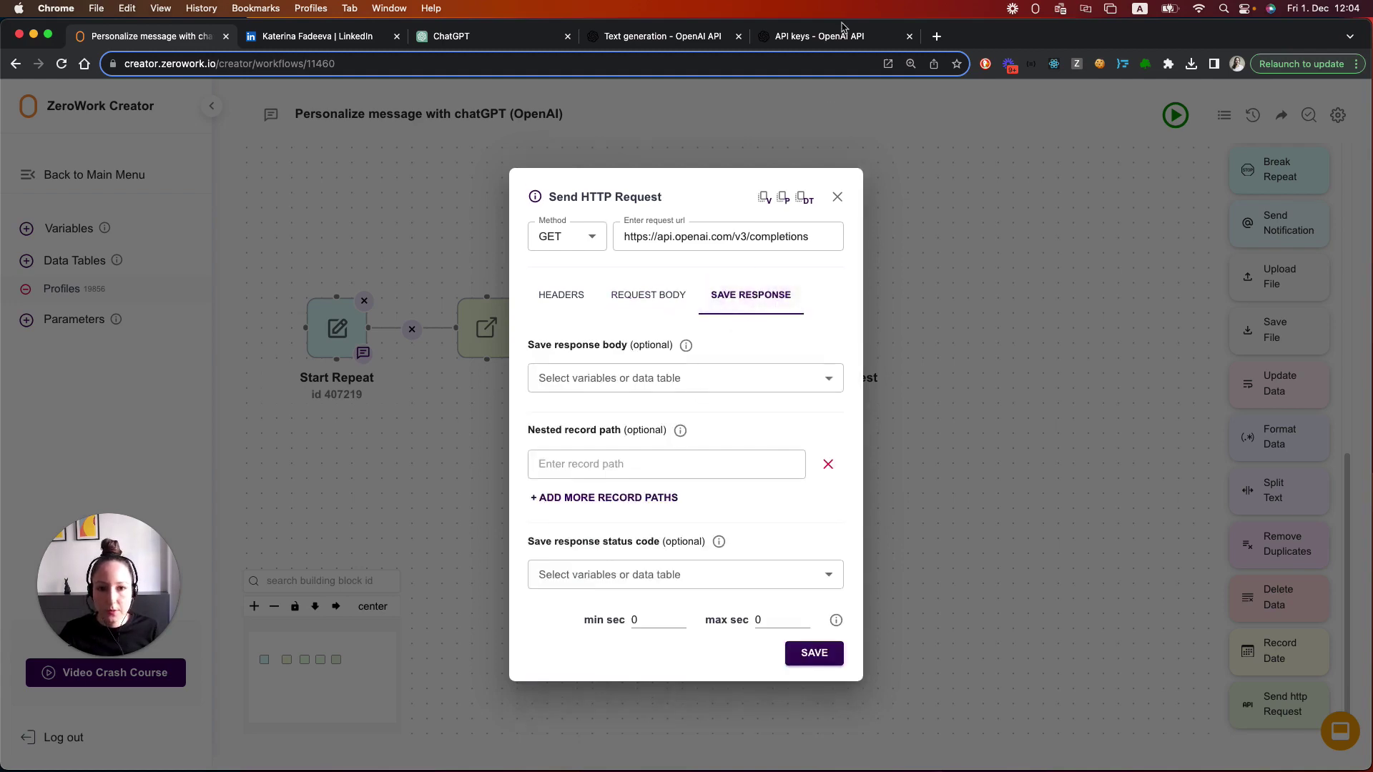
left_click(681, 43)
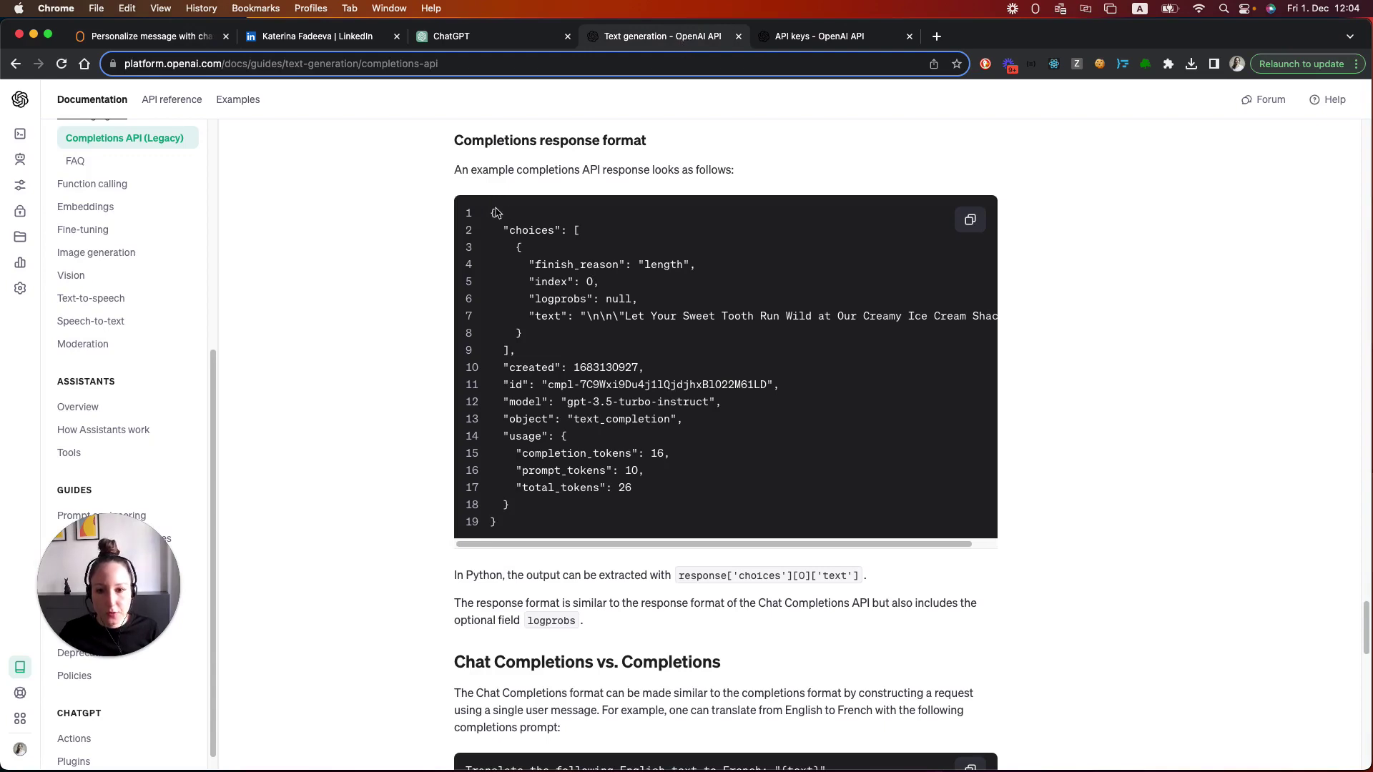
triple_click(521, 541)
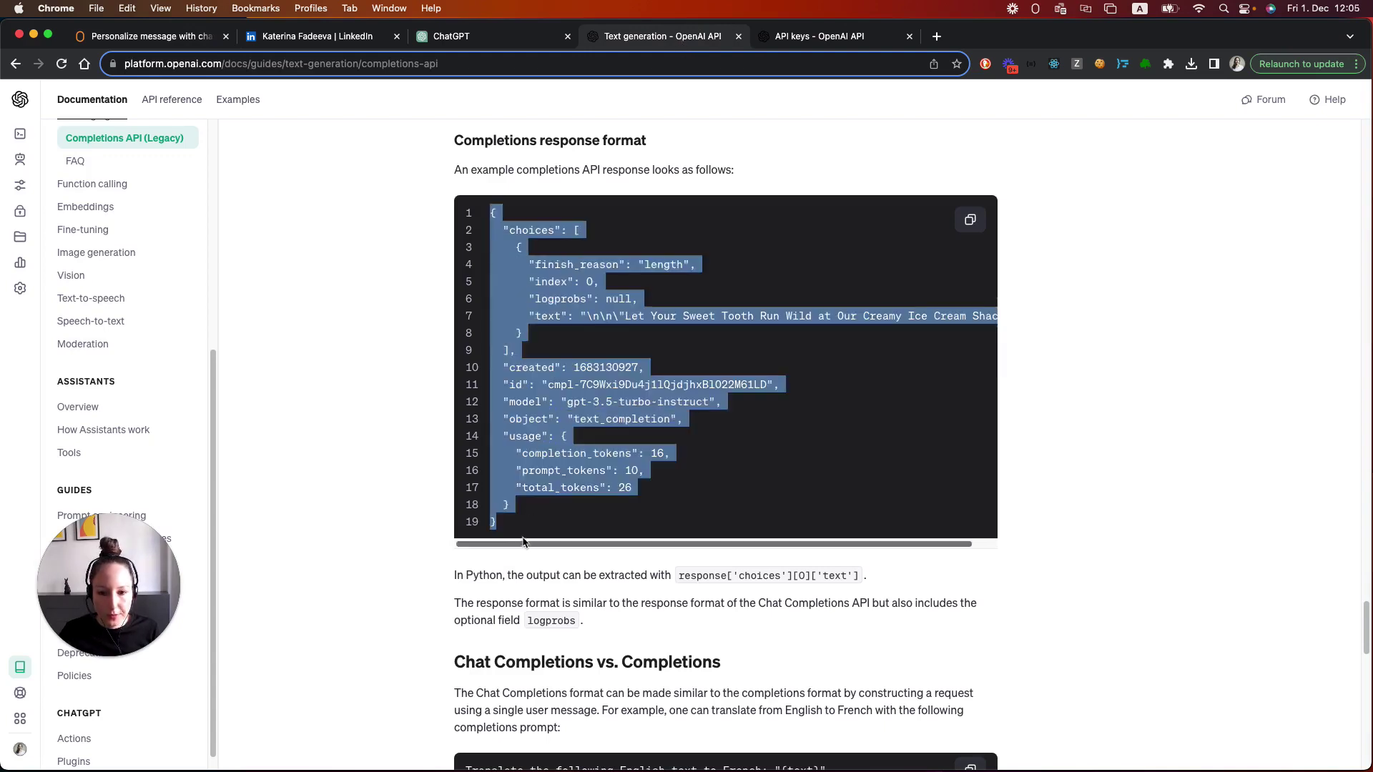
left_click(692, 504)
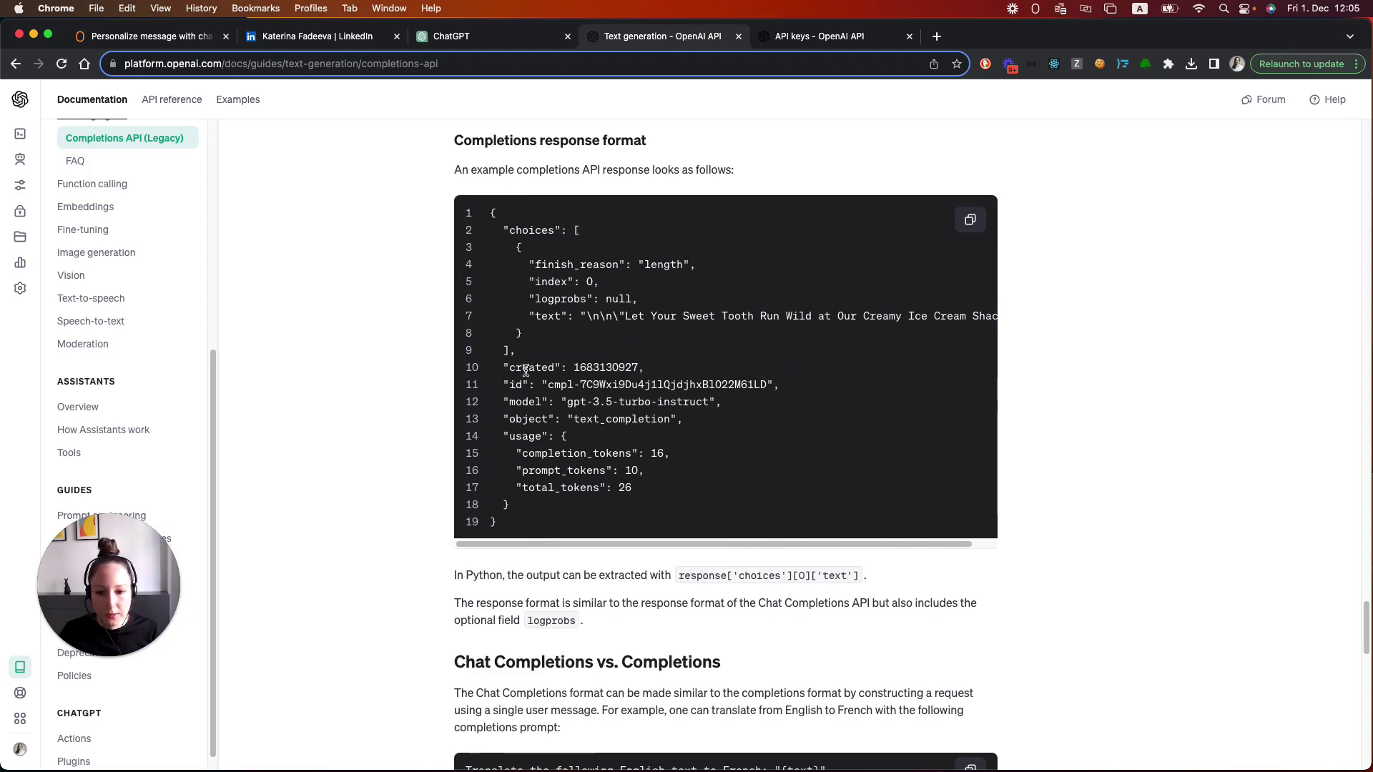
left_click_drag(535, 316, 988, 331)
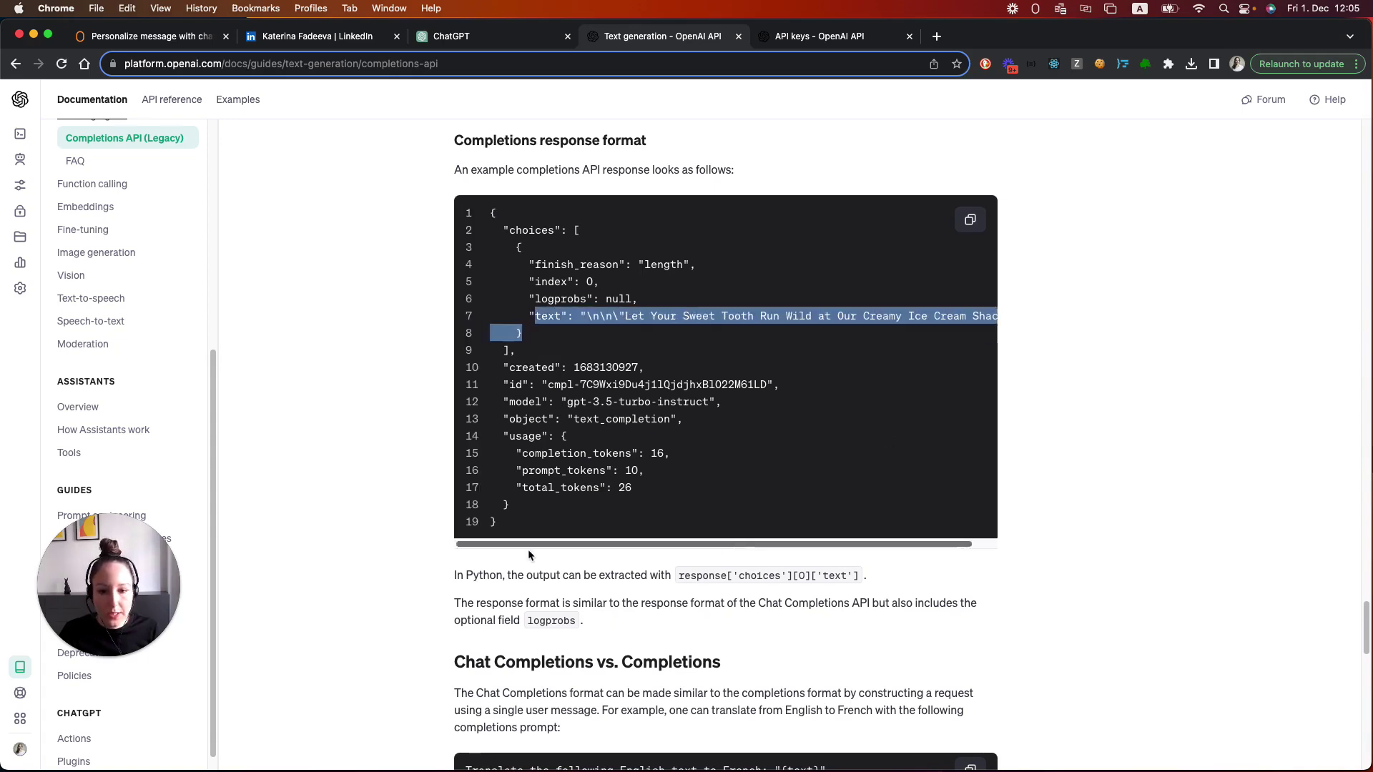
left_click(353, 422)
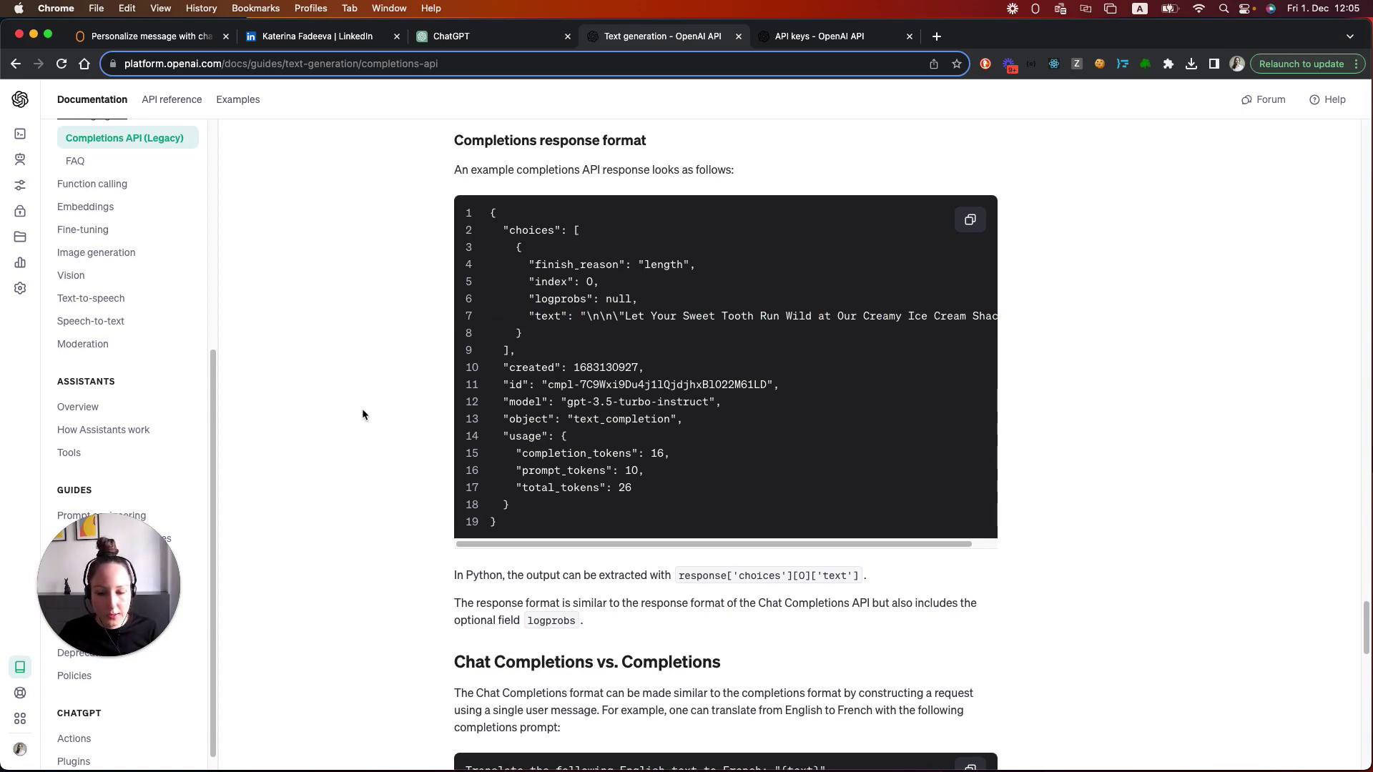
- Locate the choices, created, model, object and nested text keys in the example response
double_click(530, 230)
double_click(531, 367)
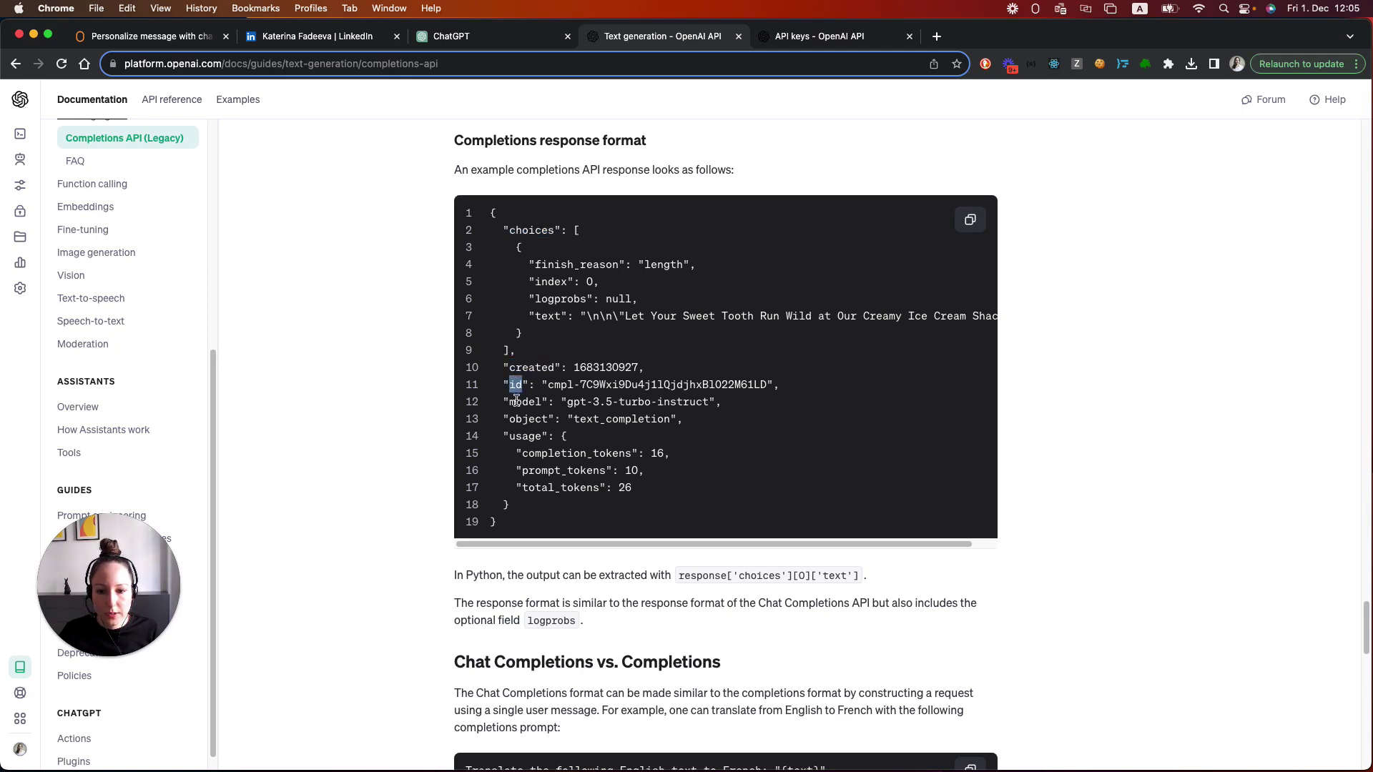
double_click(525, 401)
double_click(519, 419)
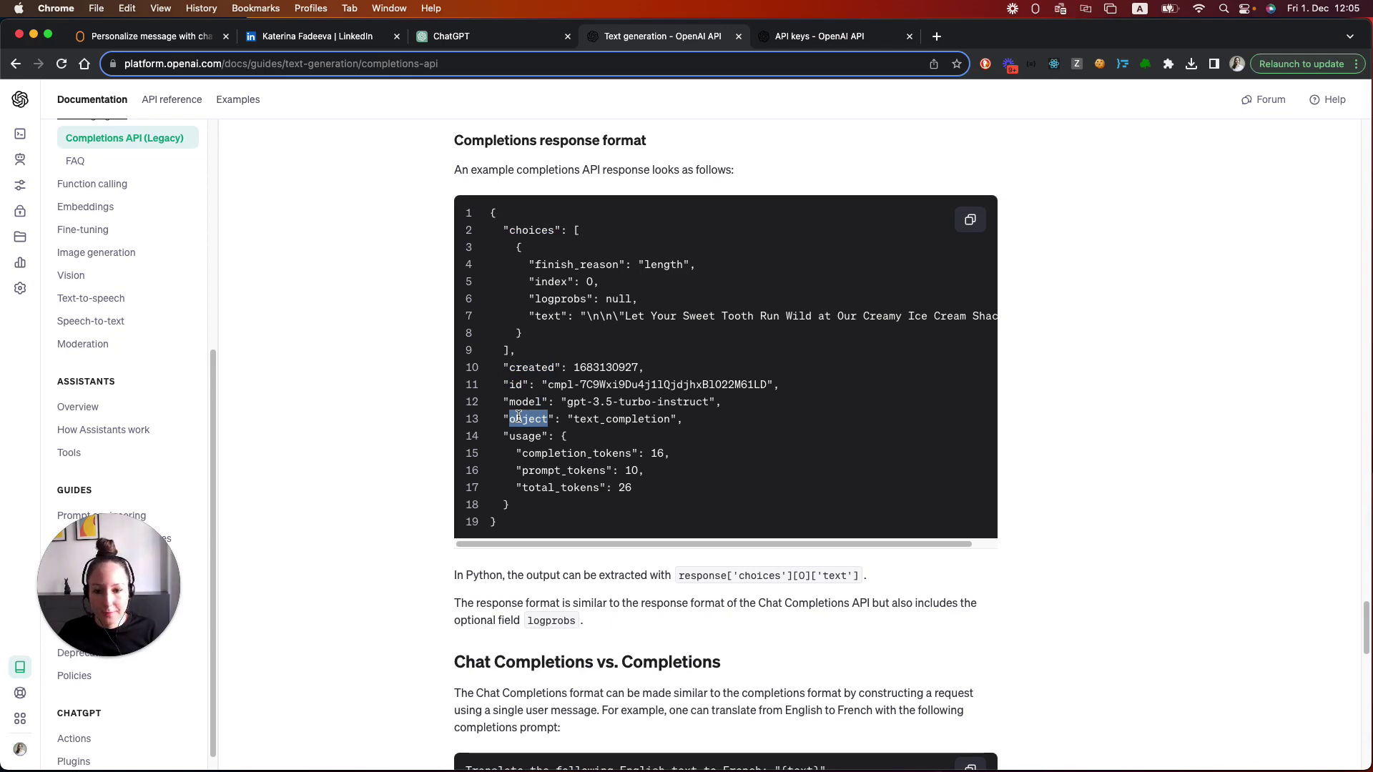
double_click(541, 315)
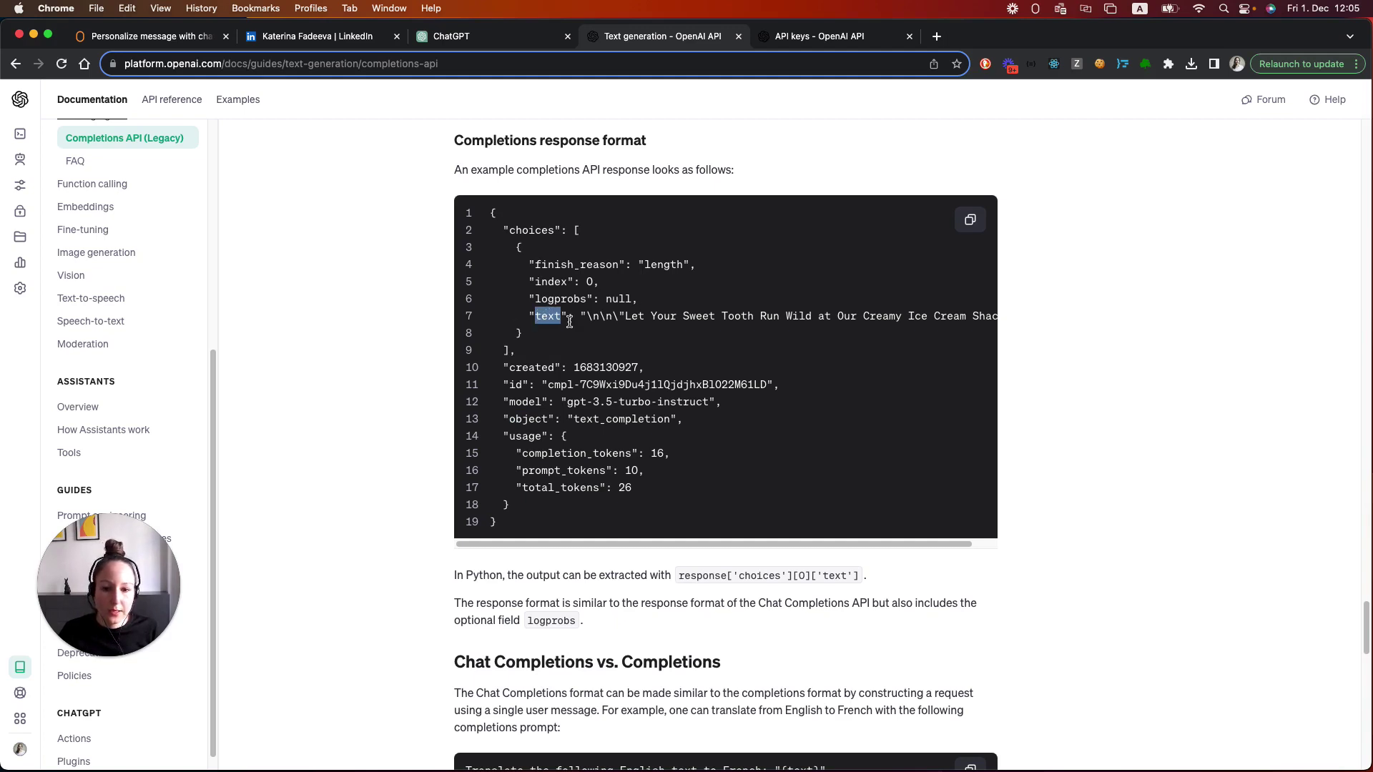
left_click(593, 315)
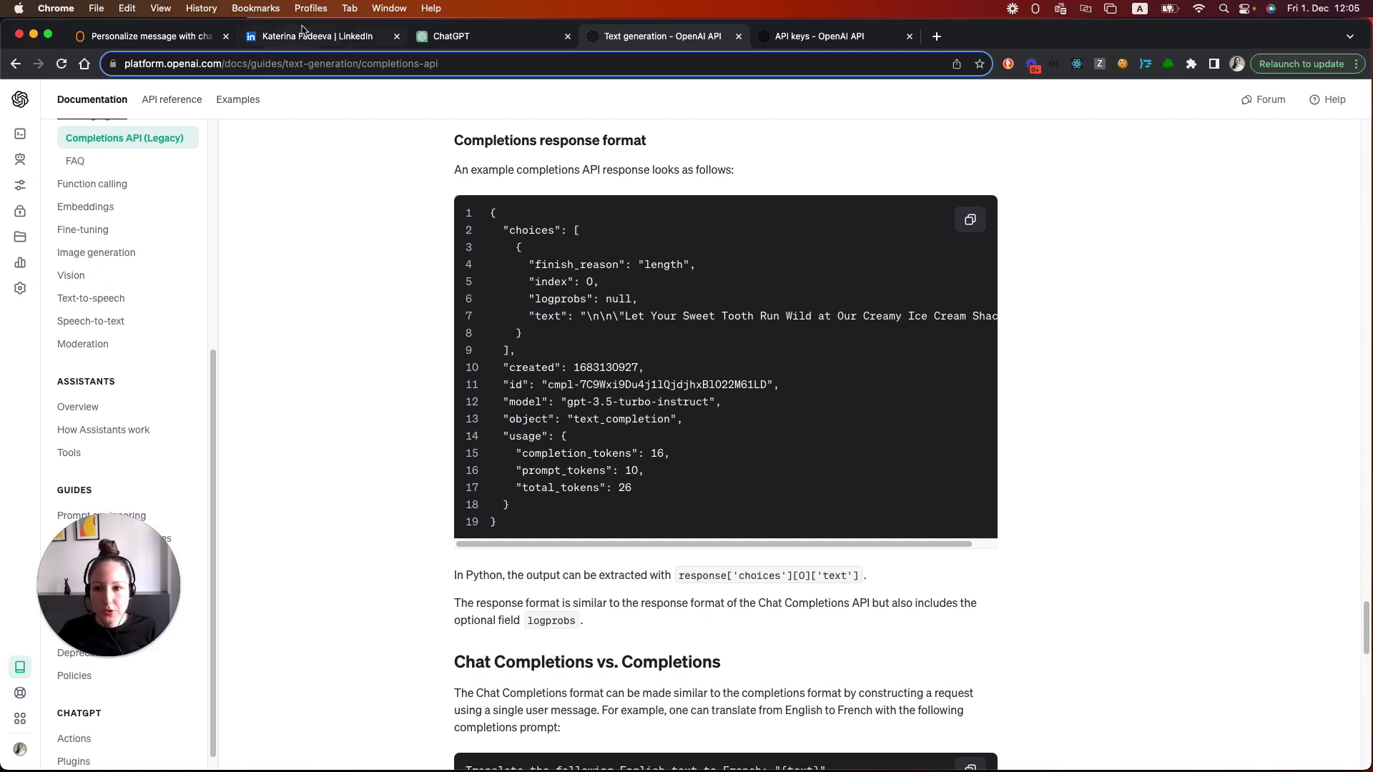
left_click(138, 43)
- Enter the nested record path choices[0]['text'], checking the docs for the choices structure
left_click(566, 458)
type("choices")
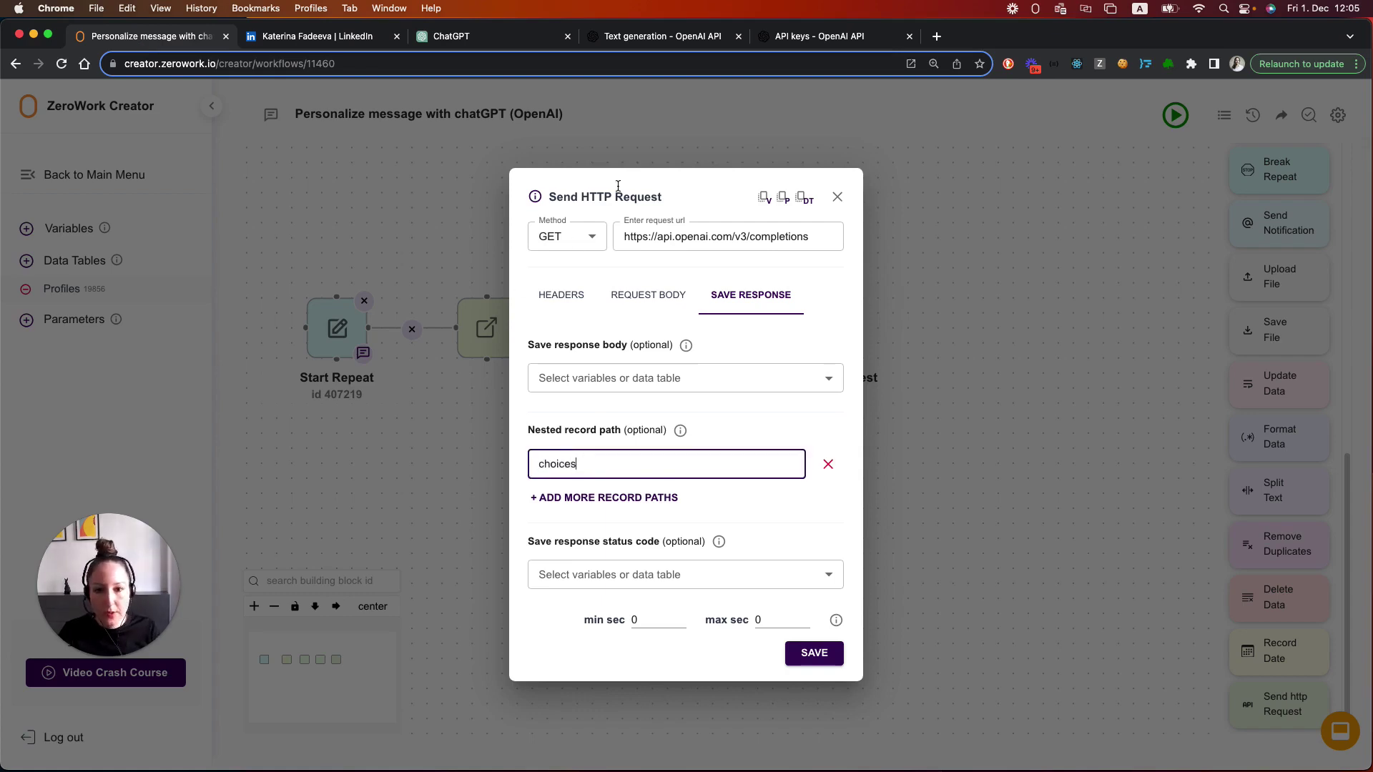
left_click(672, 35)
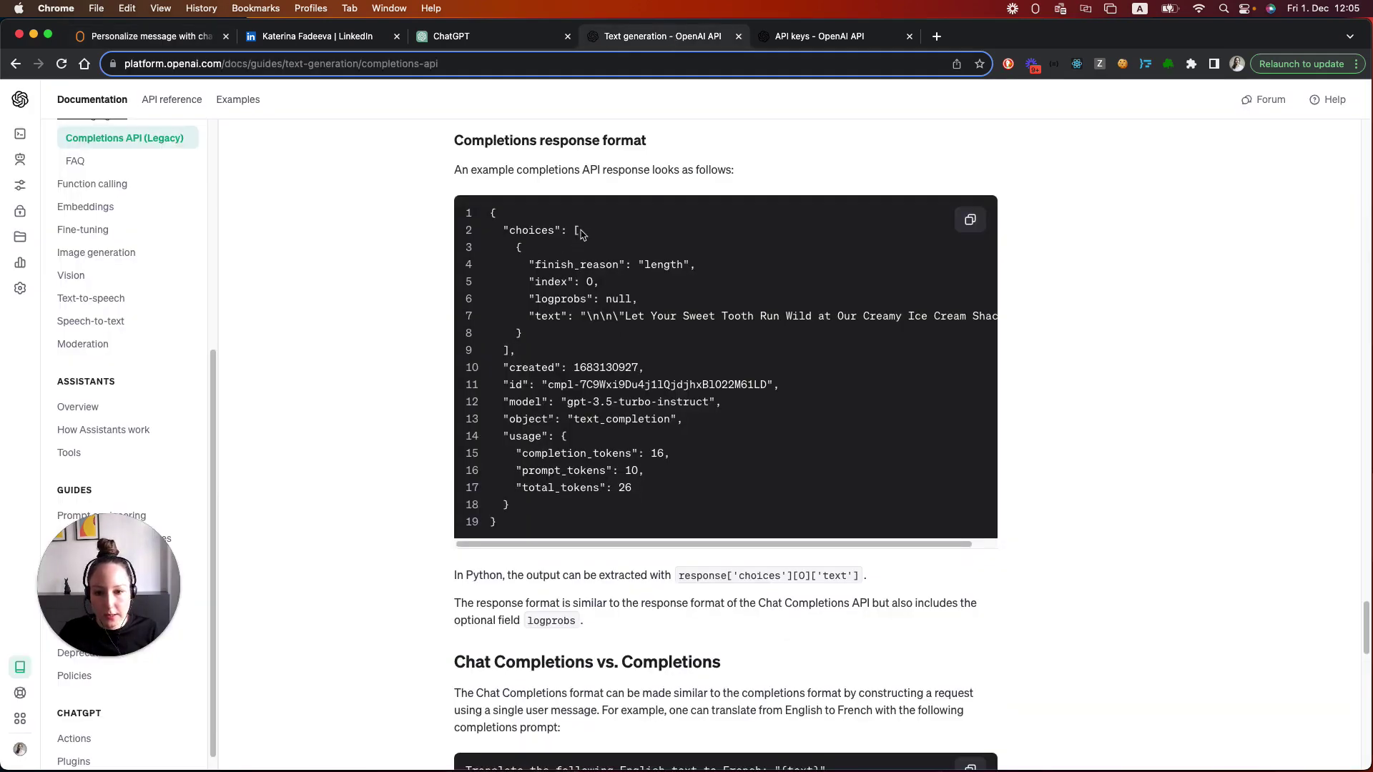
left_click(516, 248)
left_click(538, 336, "shift")
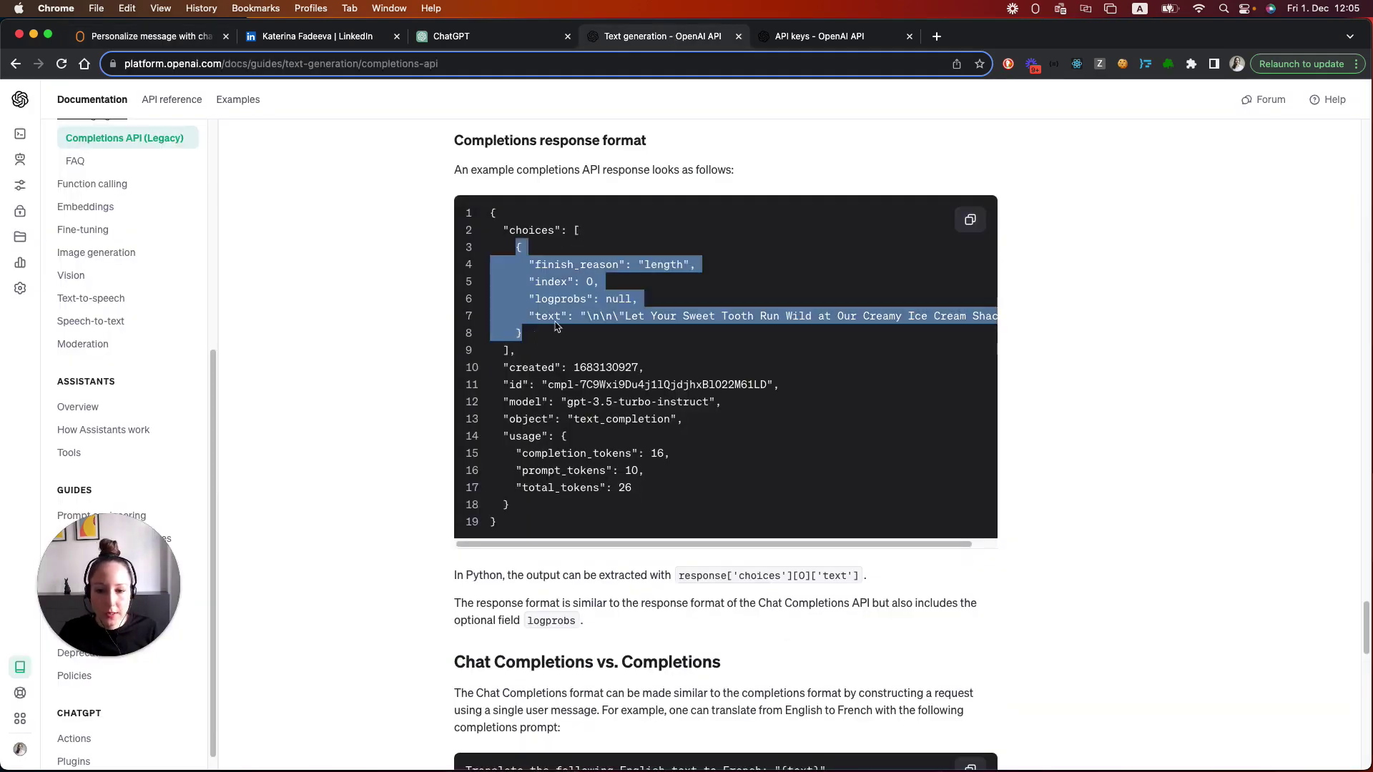
left_click(536, 336)
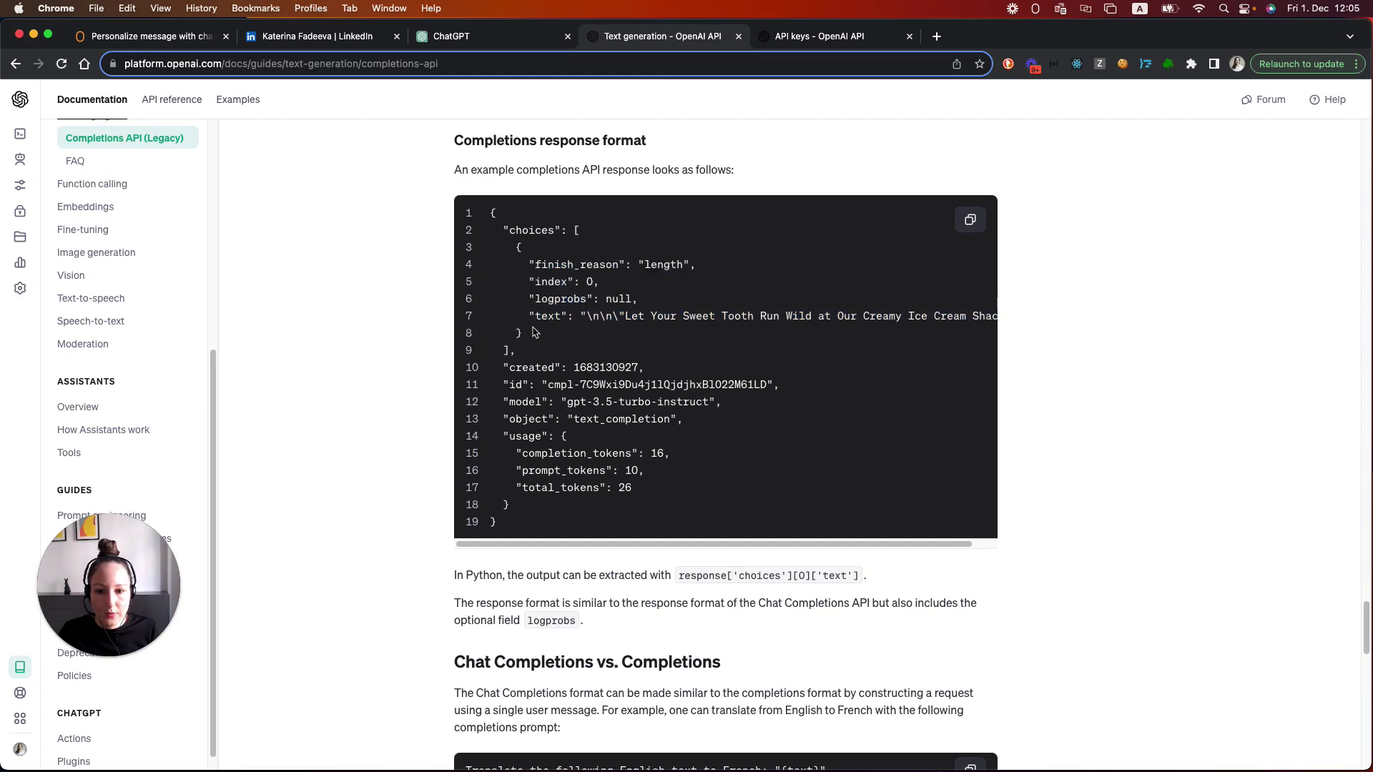
left_click(150, 40)
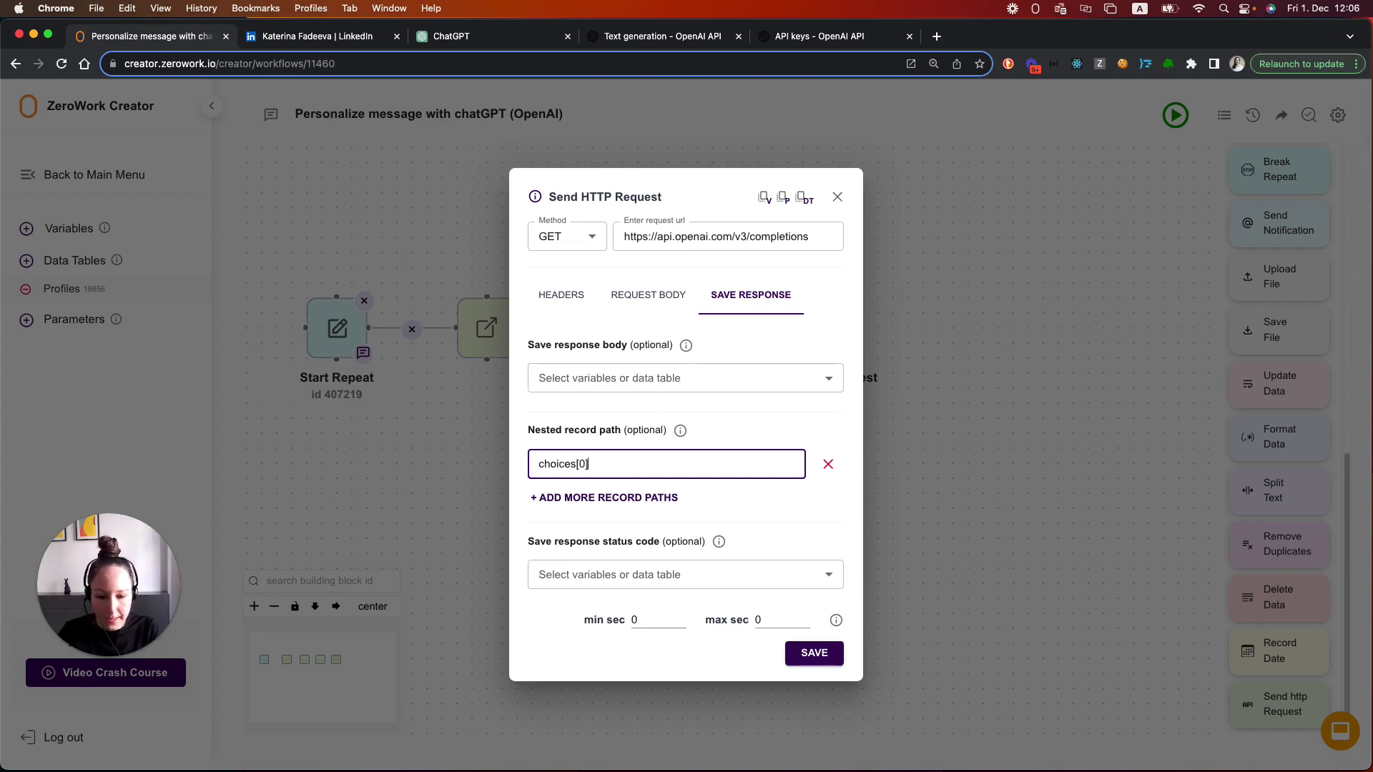
type("'")
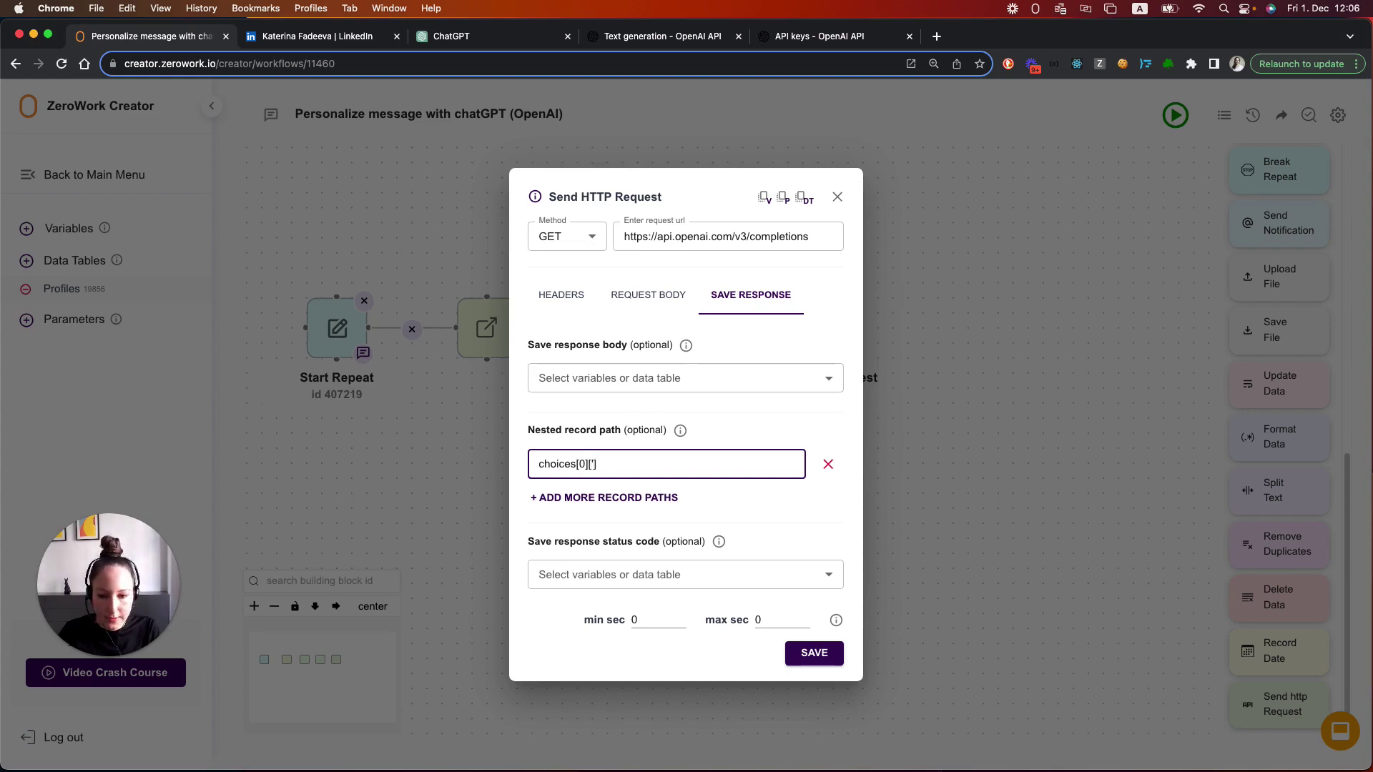
key("BackSpace")
type("\"")
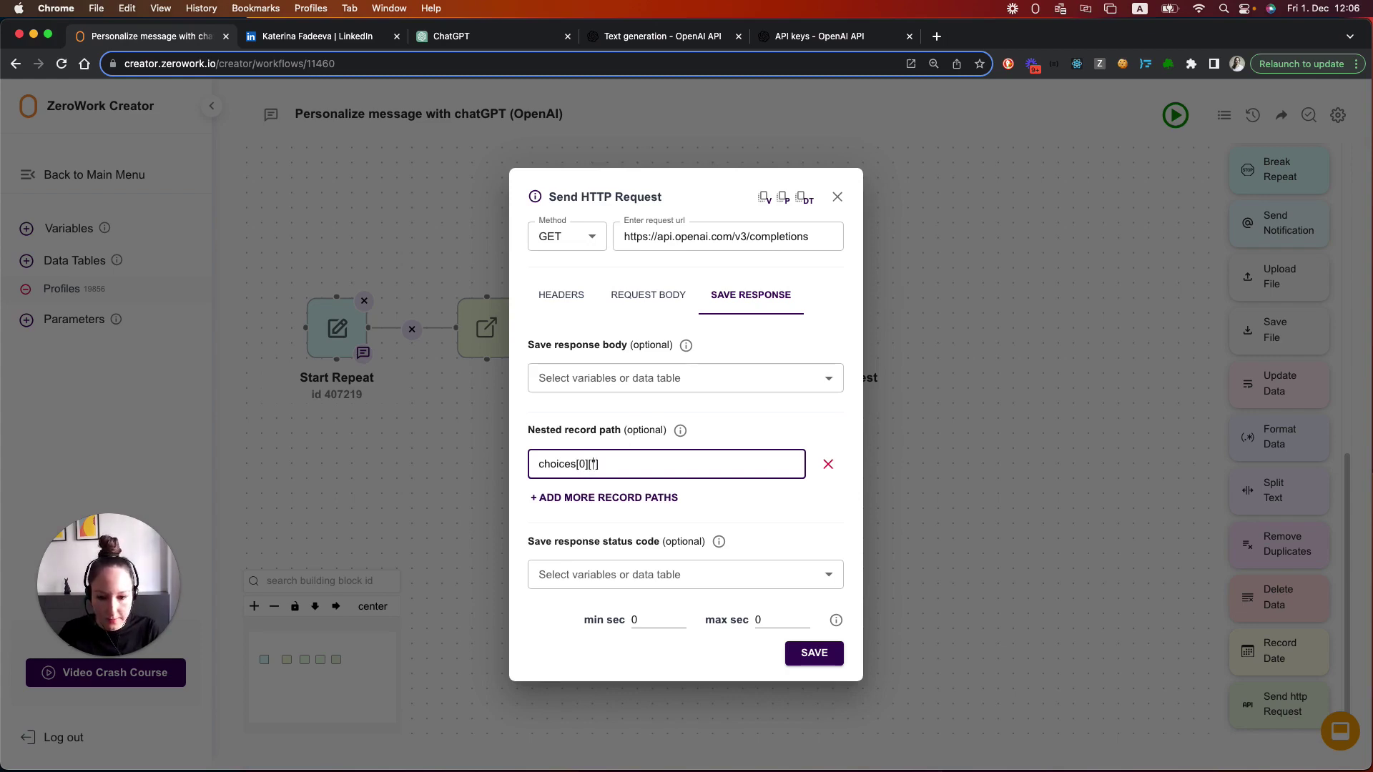
type("text'")
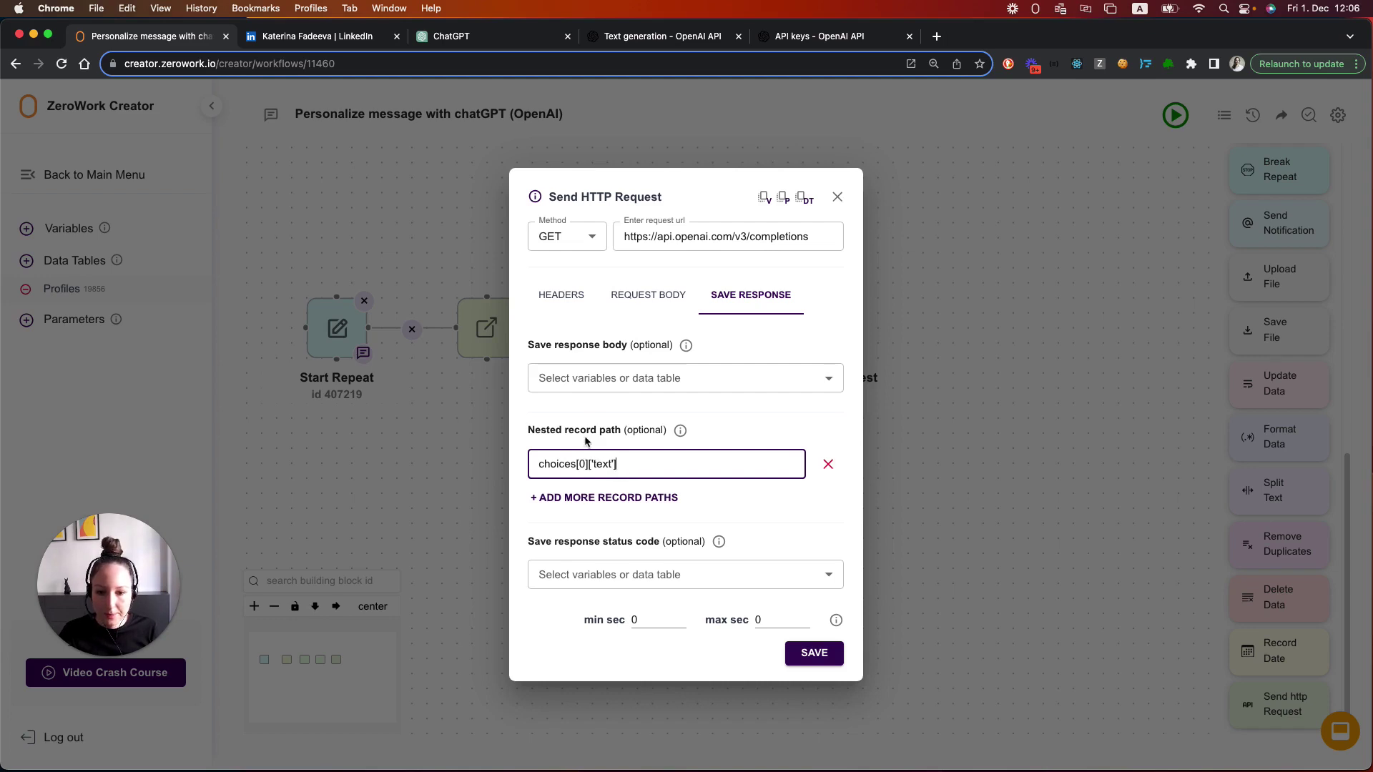
- Set the response body to be saved to Variables
left_click(579, 386)
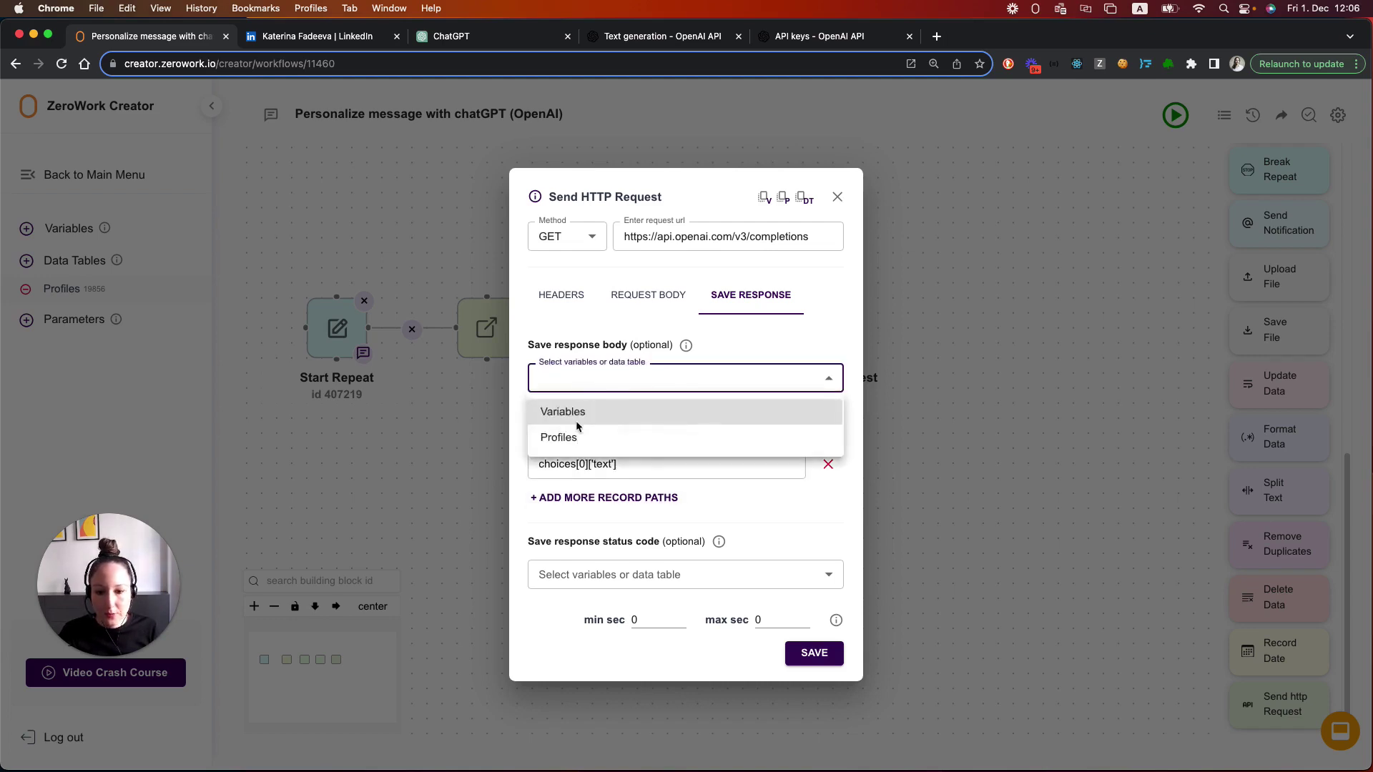
left_click(579, 413)
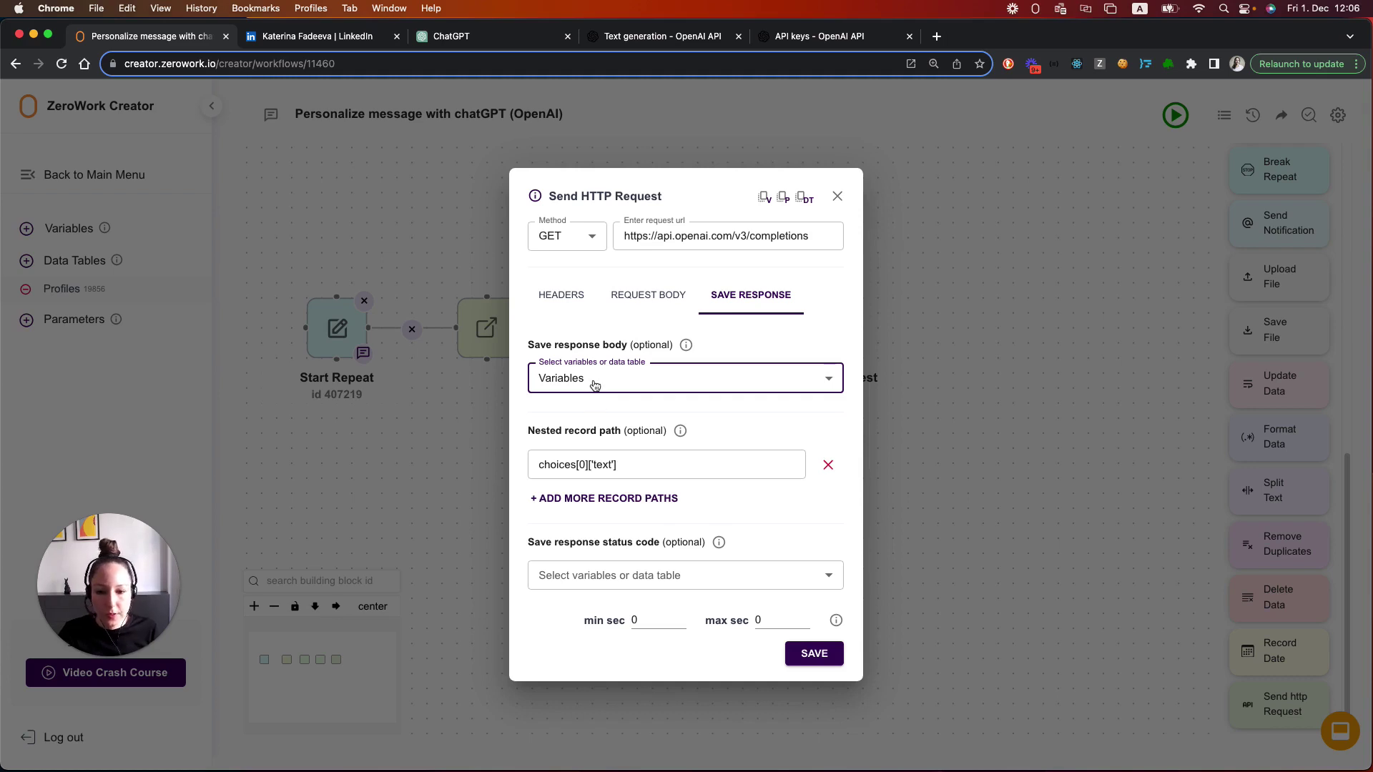
left_click(593, 384)
left_click(594, 386)
left_click(604, 462)
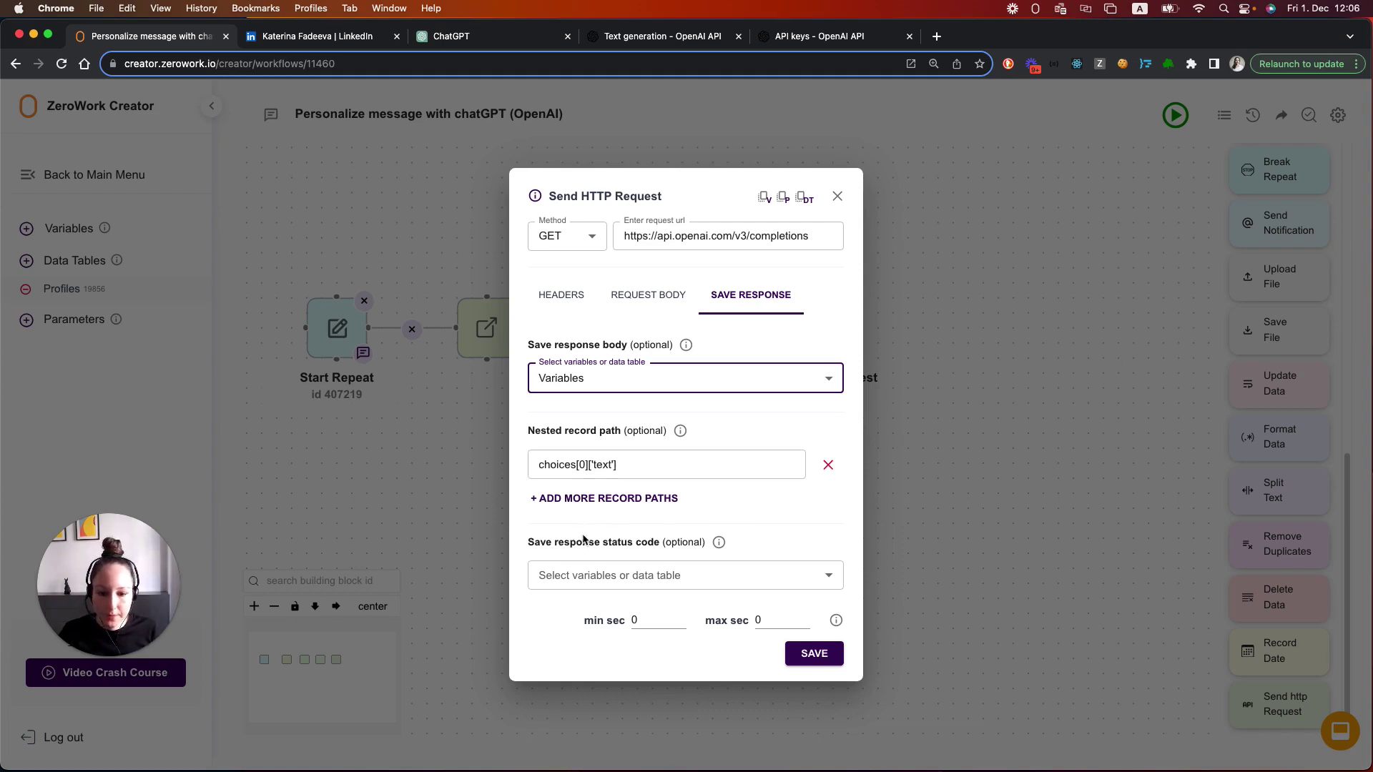
- Save the status code to Variables with no variable chosen yet, and copy the record path
left_click(588, 578)
left_click(586, 604)
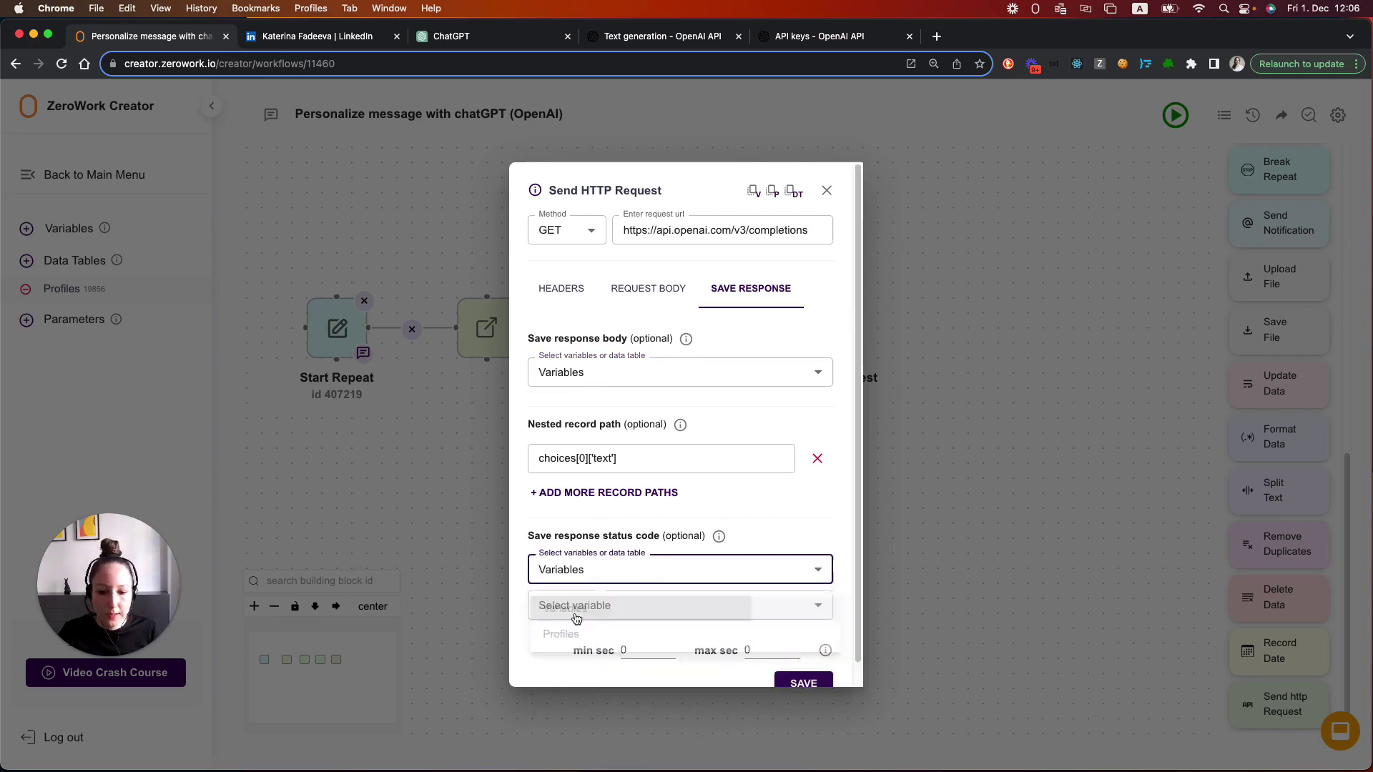
left_click(569, 604)
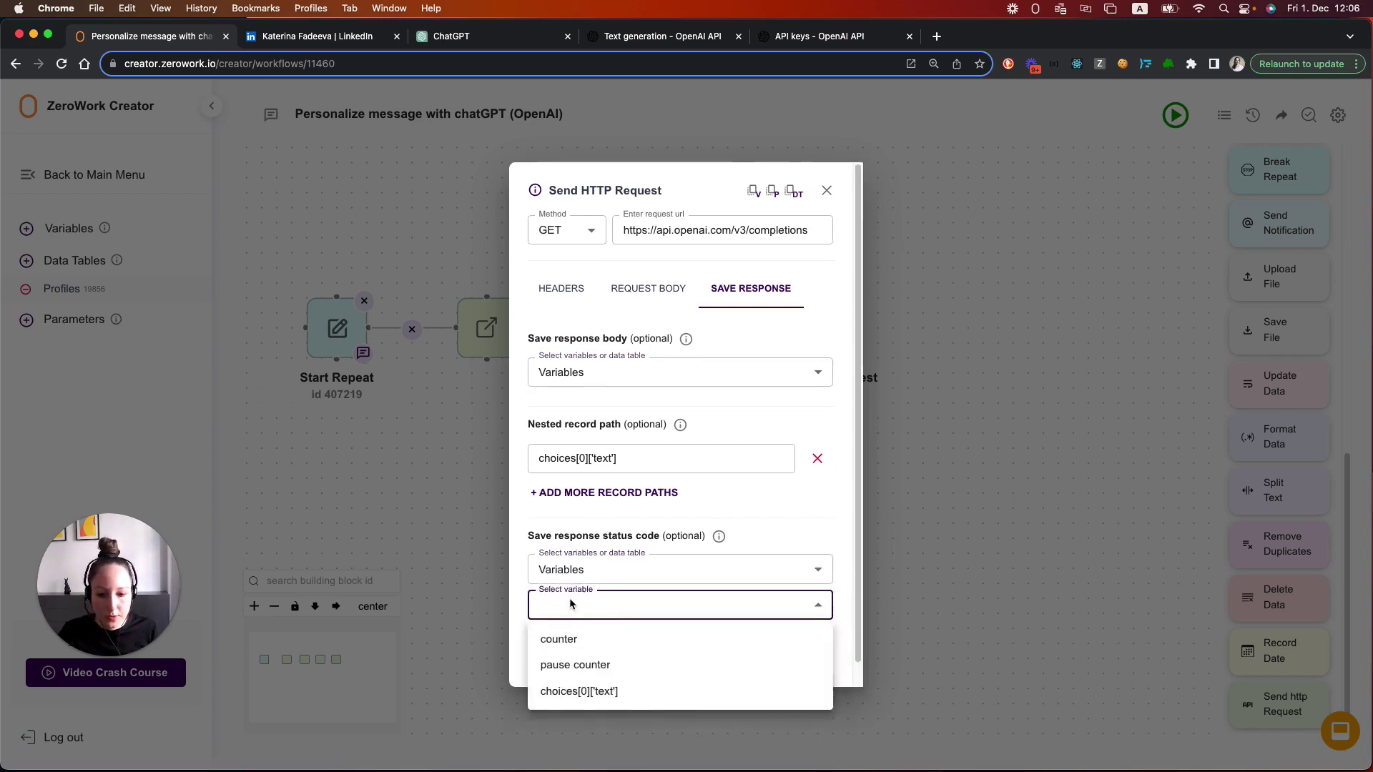
key("Escape")
left_click(757, 504)
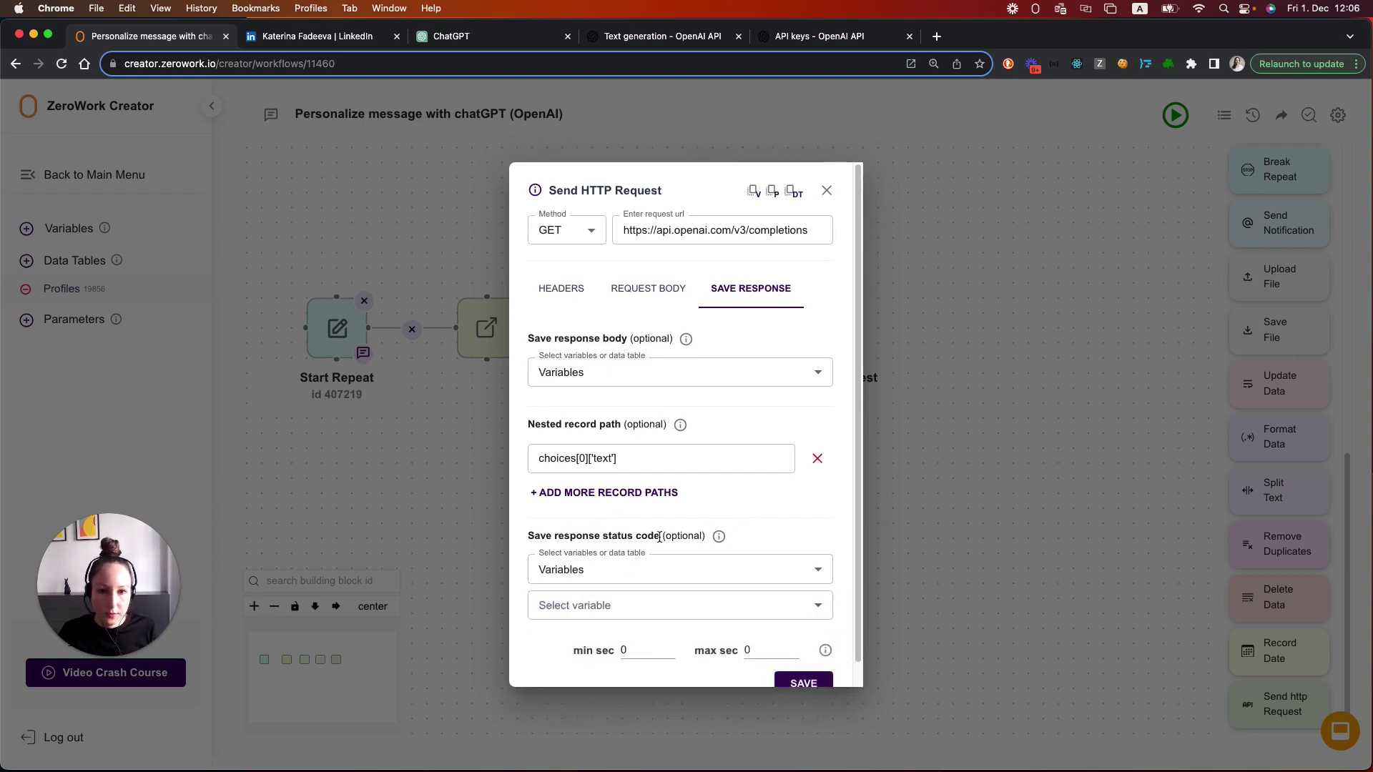
scroll(658, 536, "down", 1)
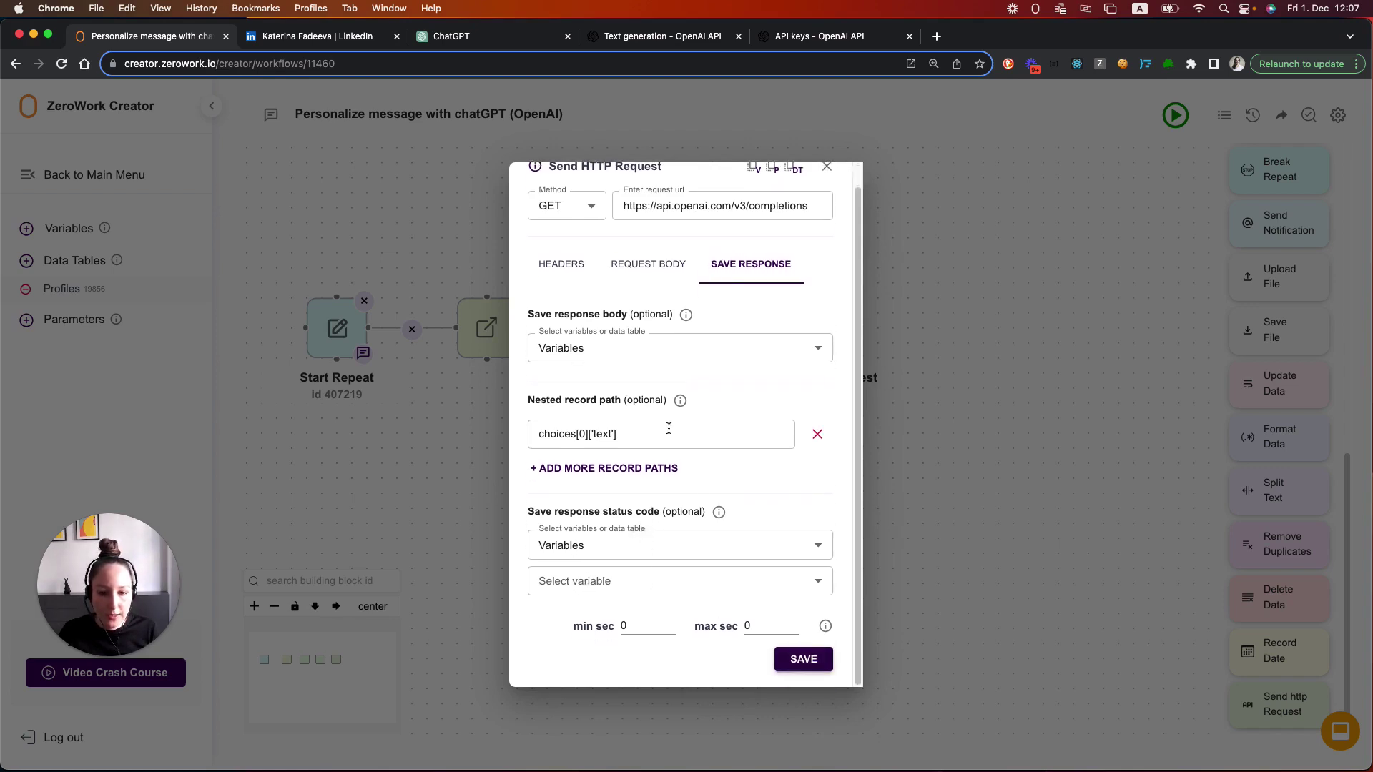
triple_click(593, 429)
key("super+c")
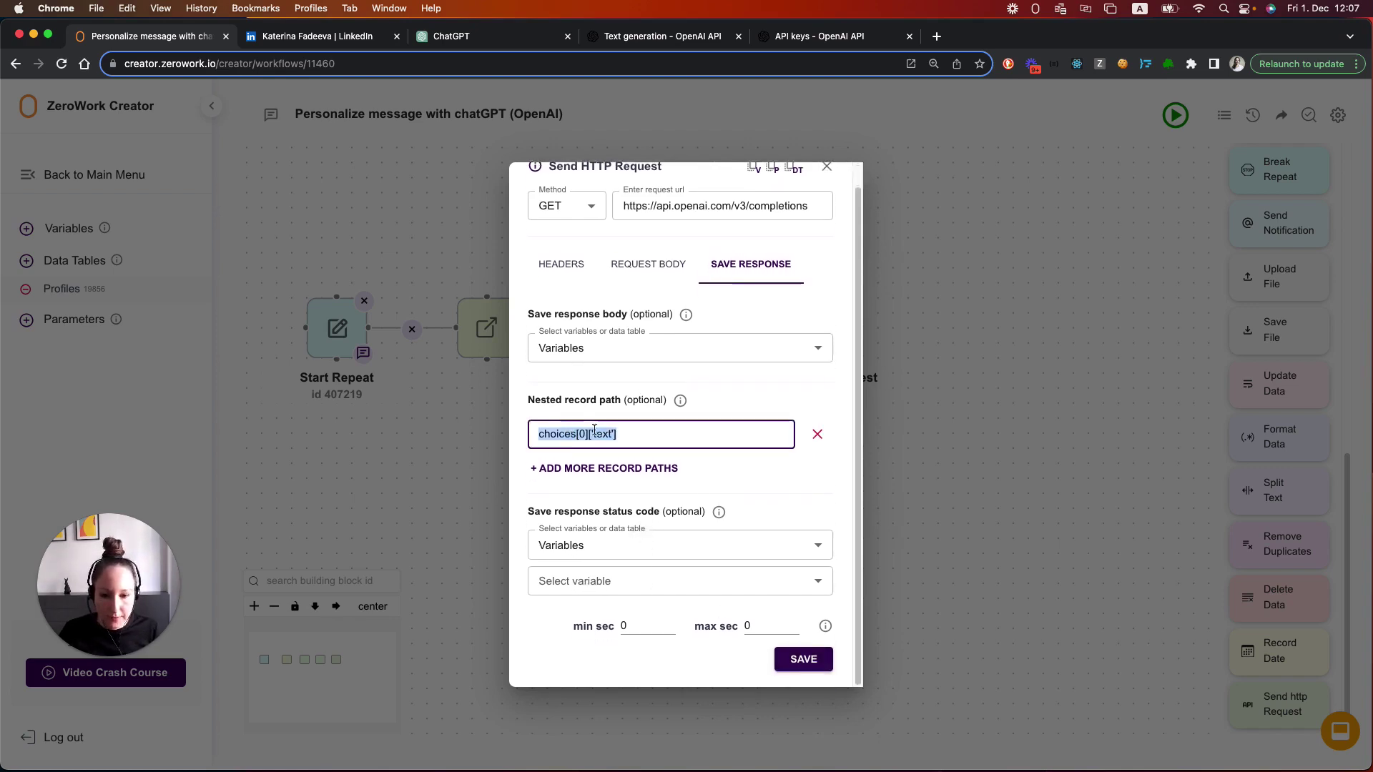
- Save the HTTP request settings and create a variable named choices[0]['text']
left_click(804, 658)
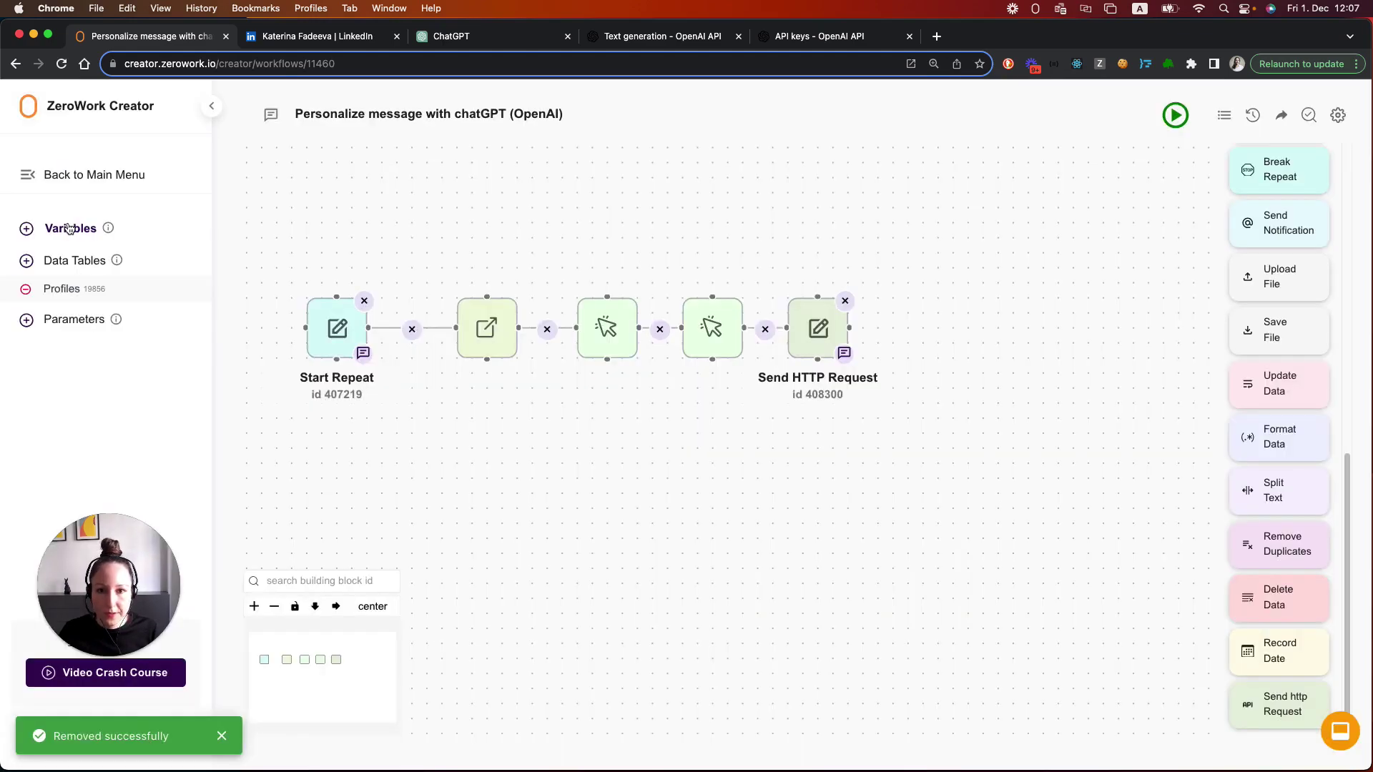
left_click(70, 228)
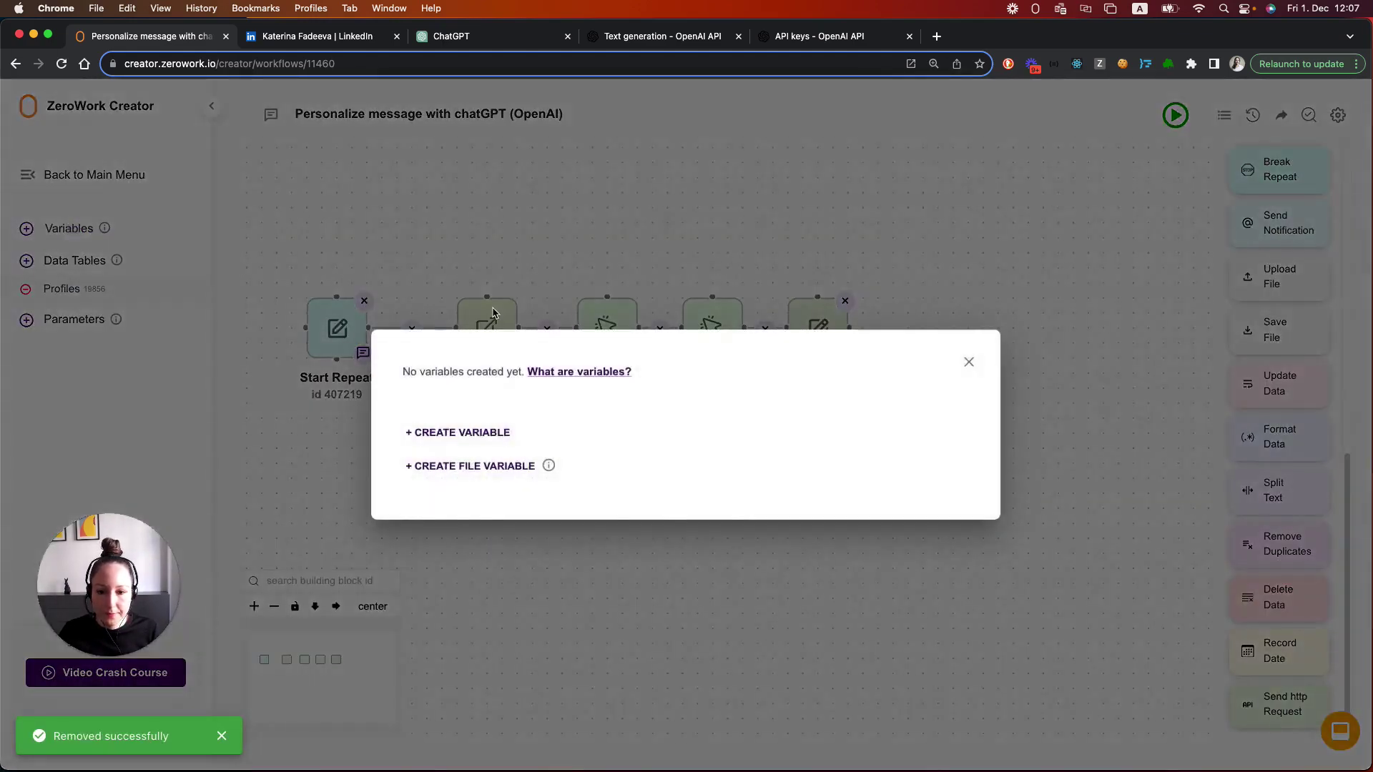
left_click(473, 432)
left_click(473, 433)
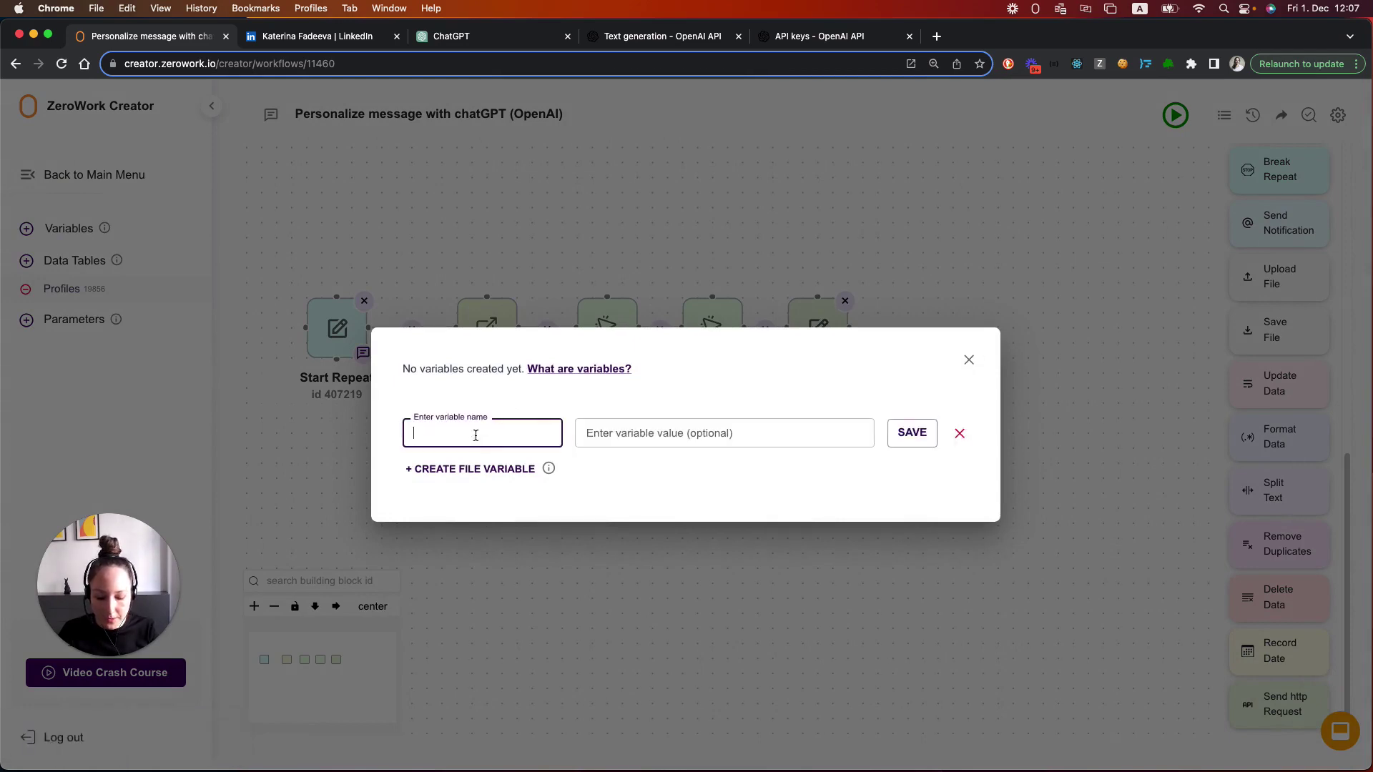
key("super+v")
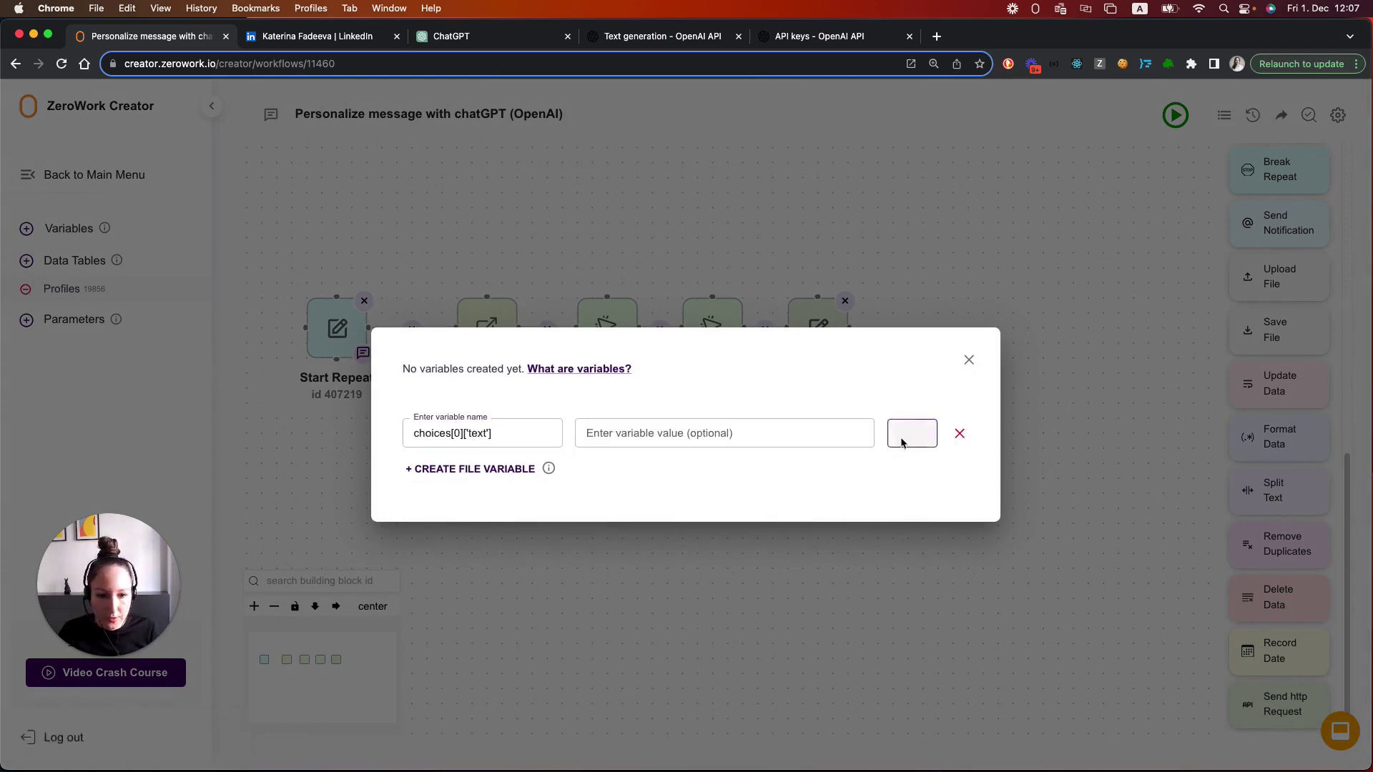
left_click(899, 438)
- Create a second variable named status and close the variables list
left_click(443, 446)
left_click(444, 445)
type("code")
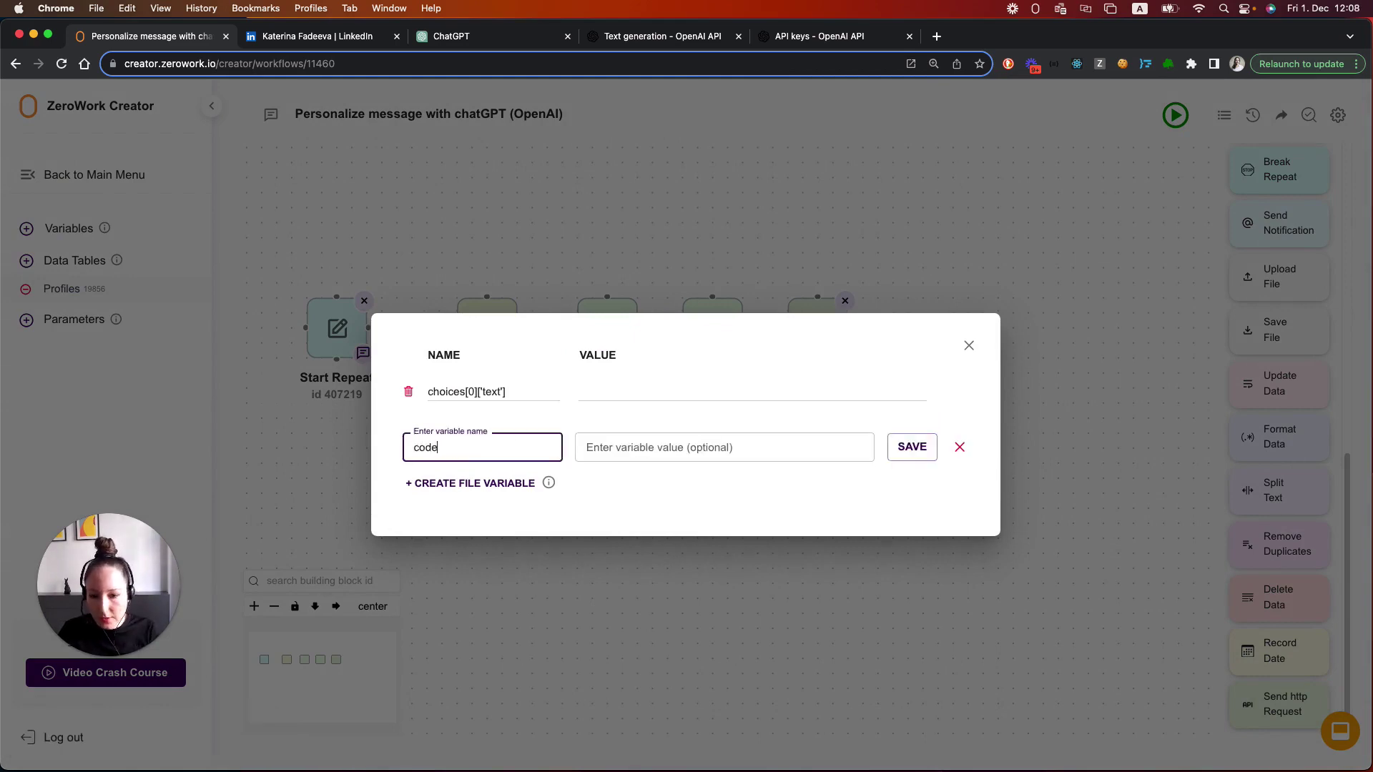
key("super+a")
type("status")
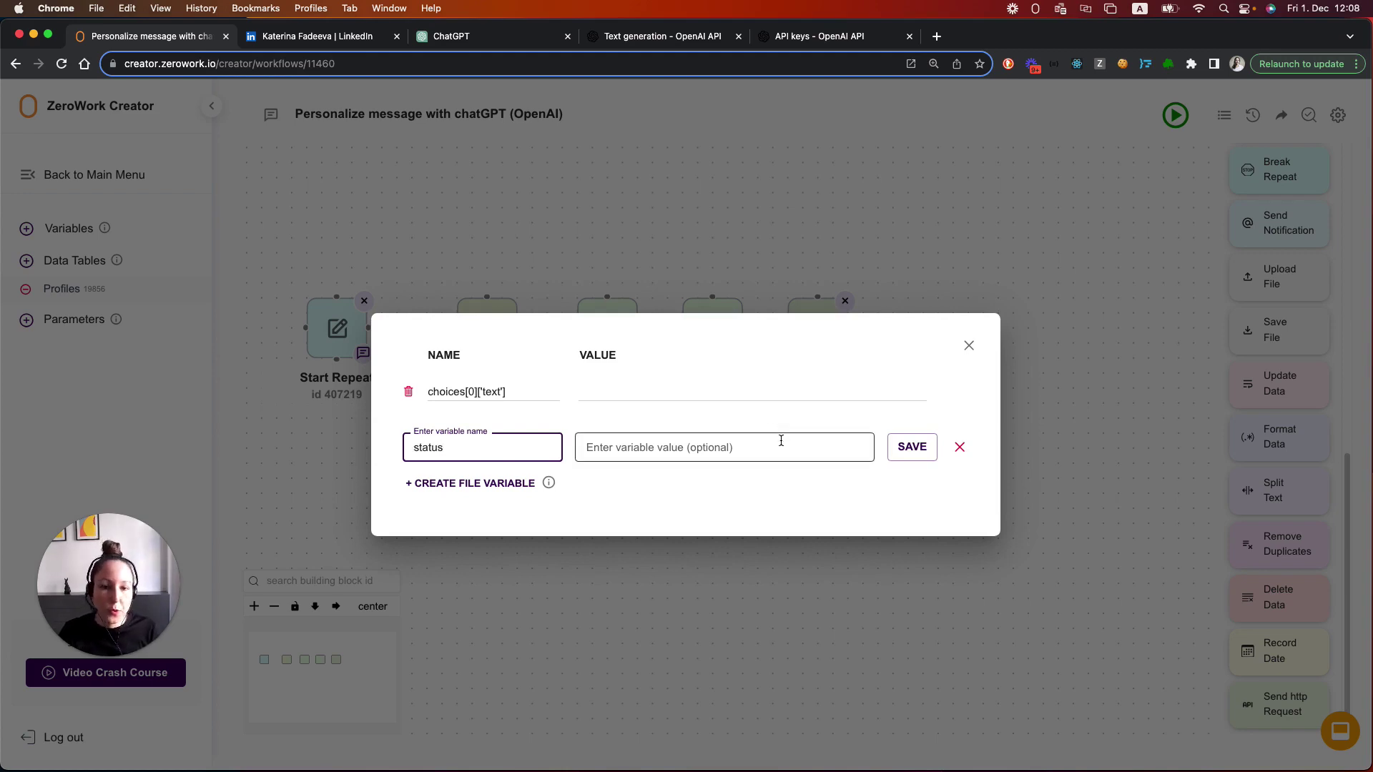
left_click(913, 455)
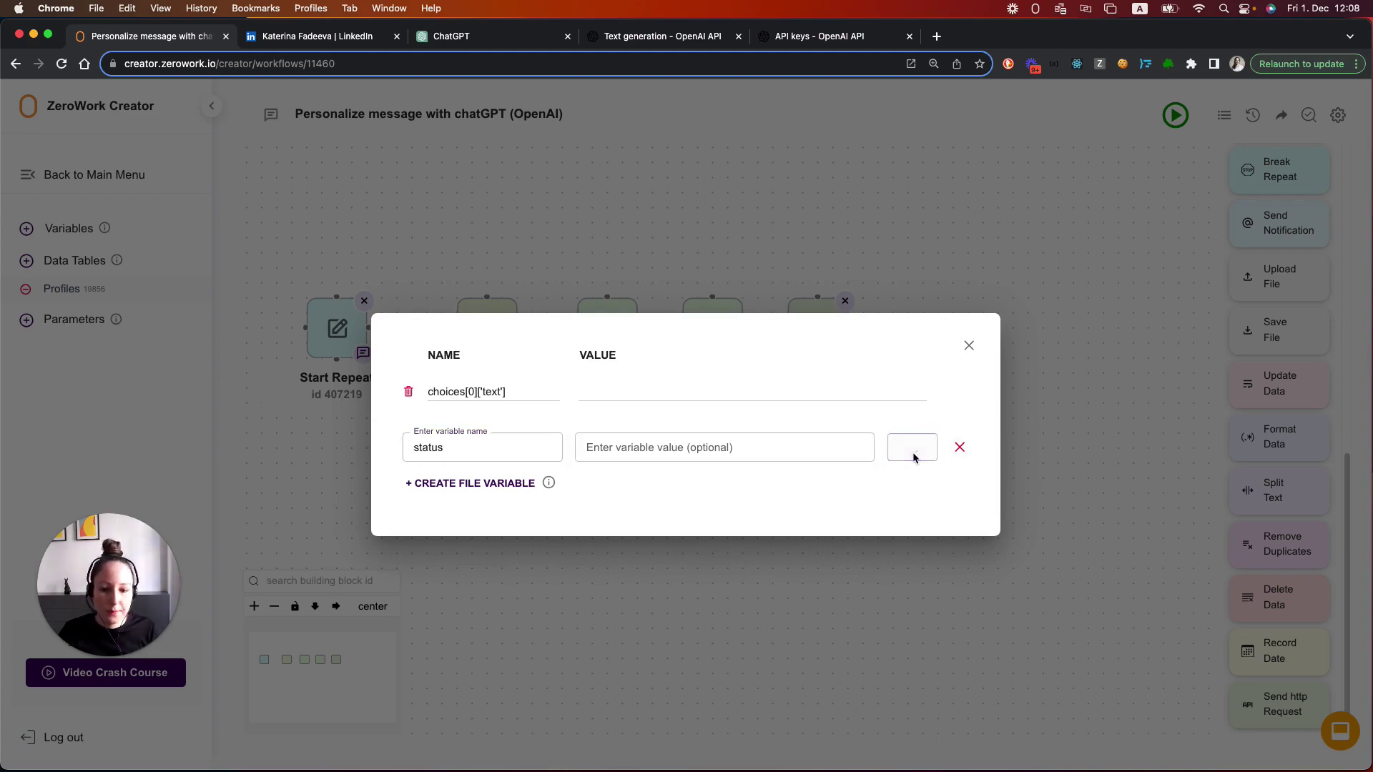
left_click(969, 338)
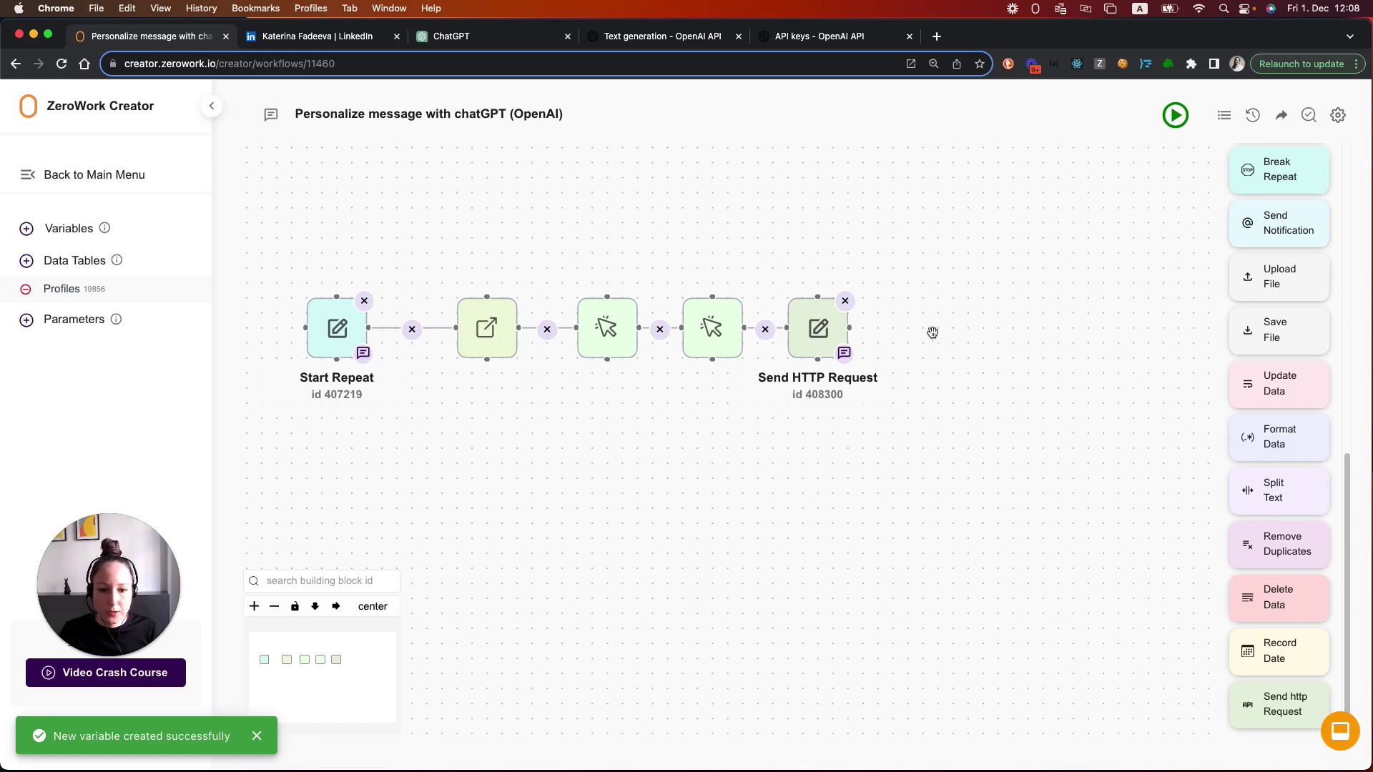
- Set the Send HTTP Request block to store its response status code in the status variable
left_click(819, 330)
scroll(617, 561, "down", 1)
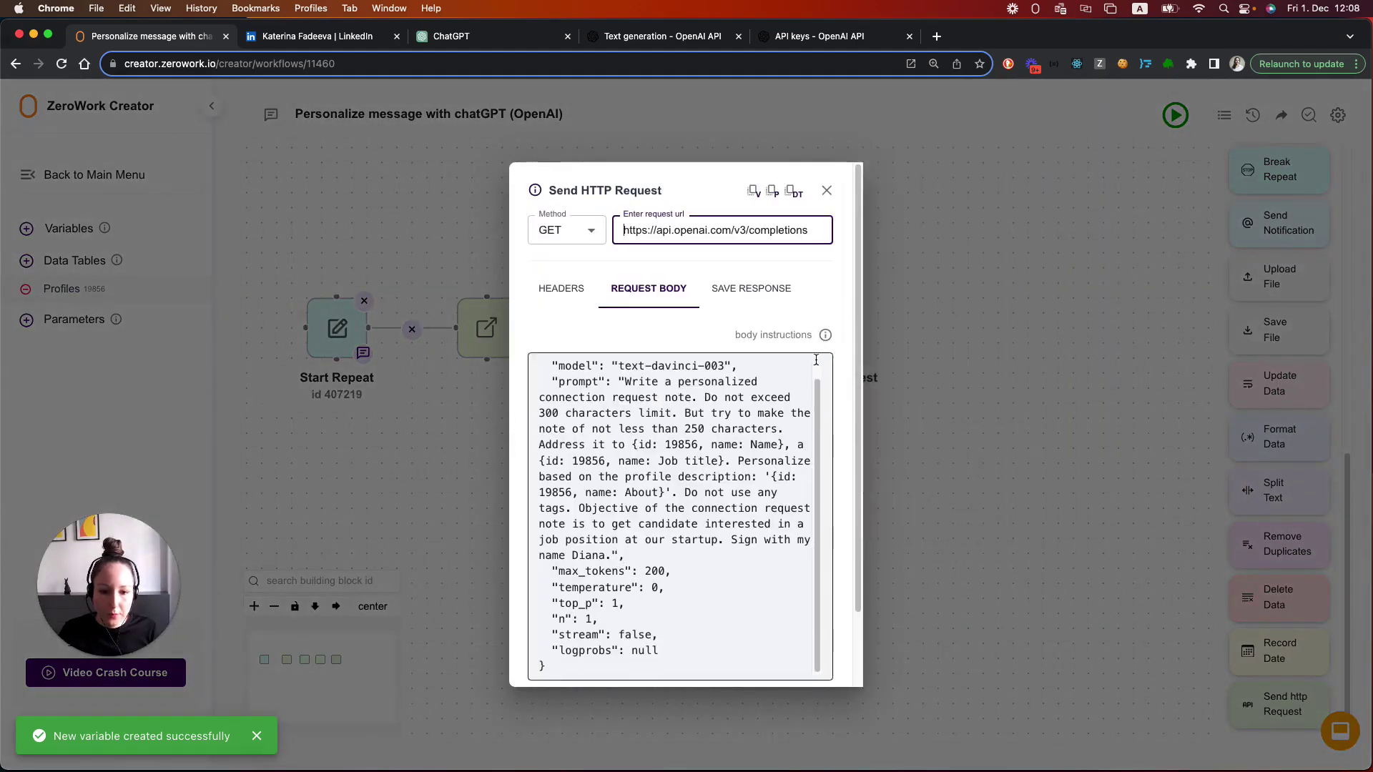
left_click(758, 287)
scroll(659, 607, "down", 1)
left_click(597, 585)
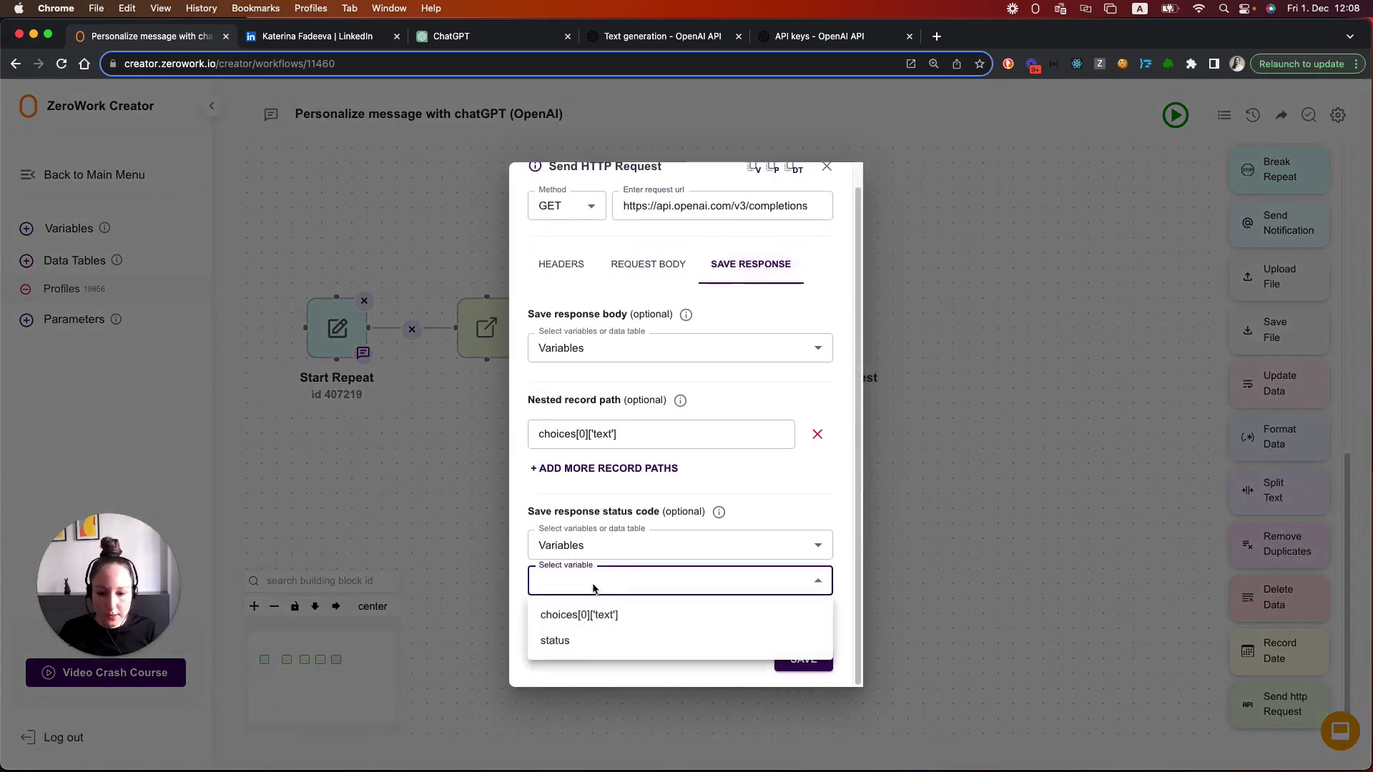
left_click(572, 646)
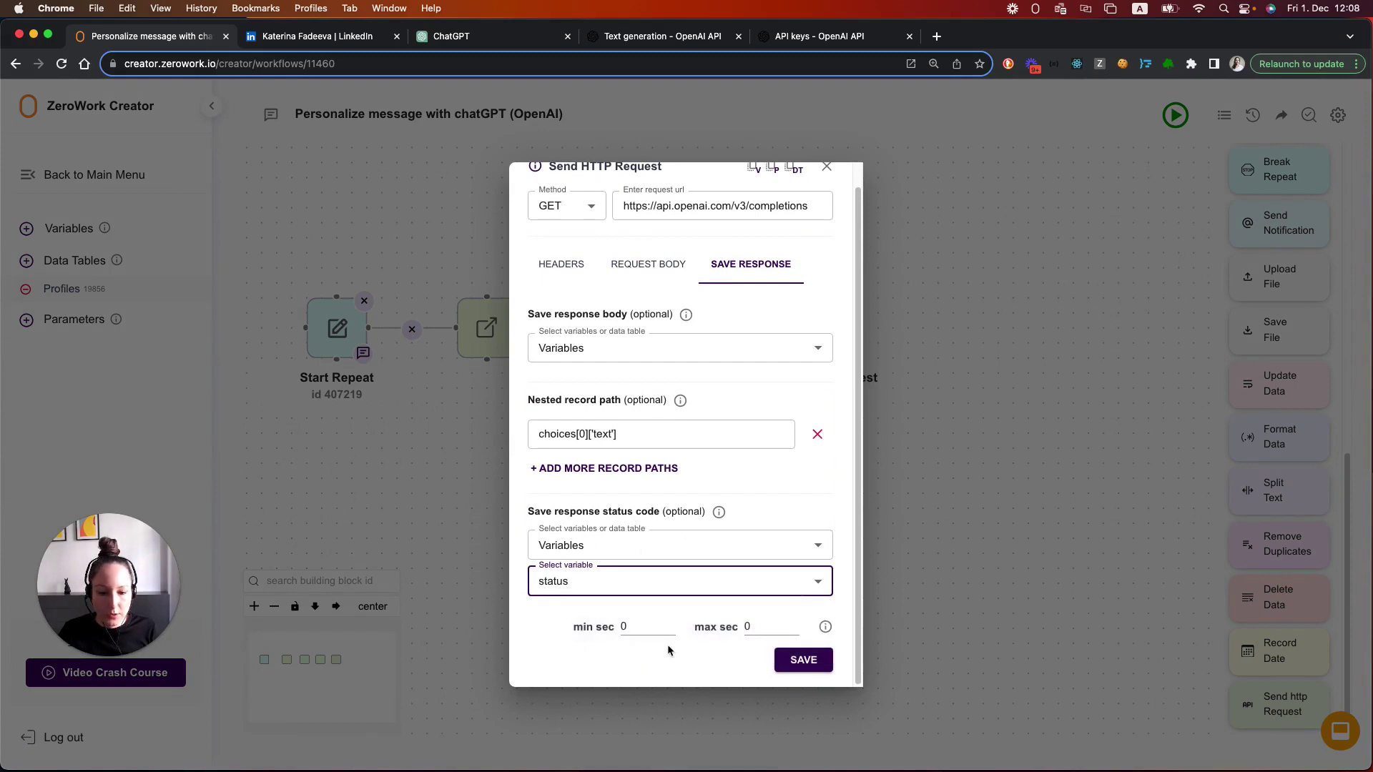
- Save and close the request settings, then recentre the block on the canvas
scroll(686, 636, "up", 1)
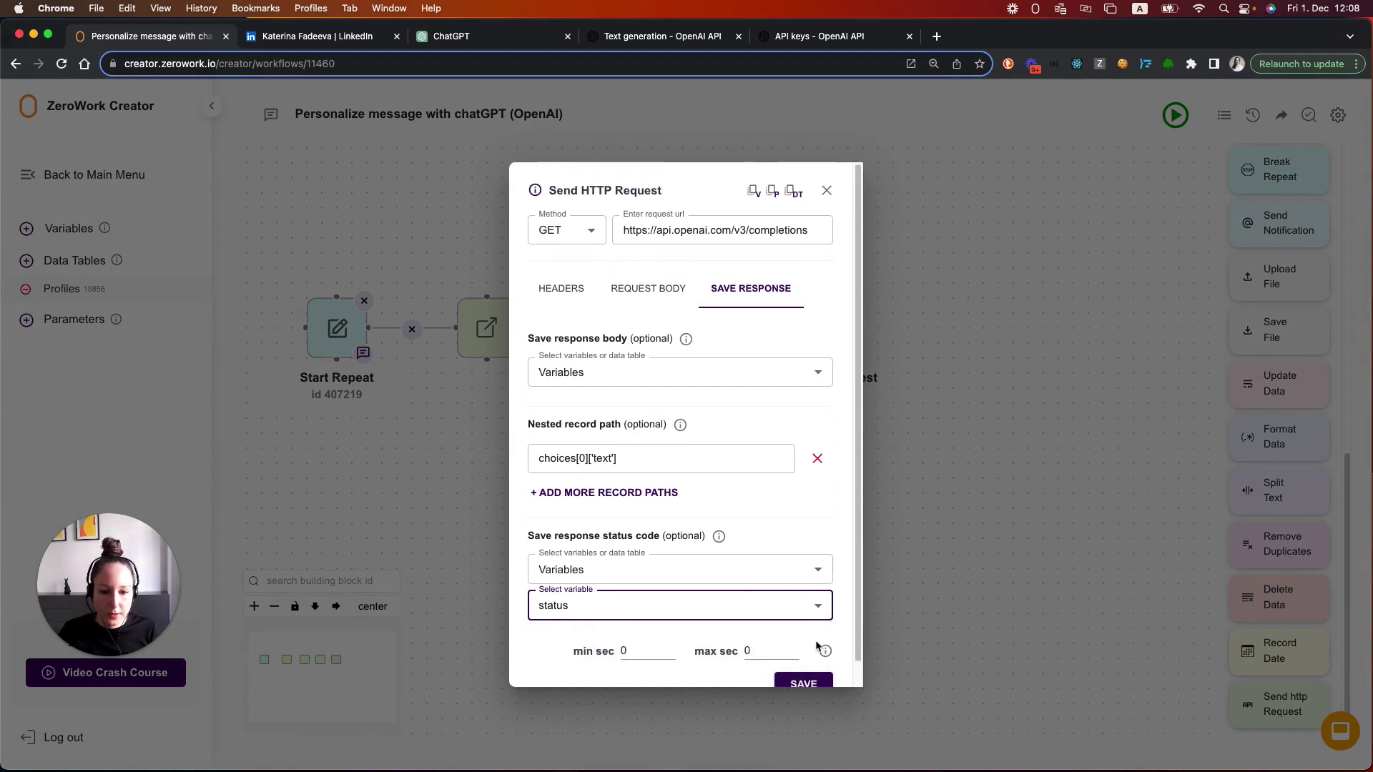
scroll(811, 661, "down", 1)
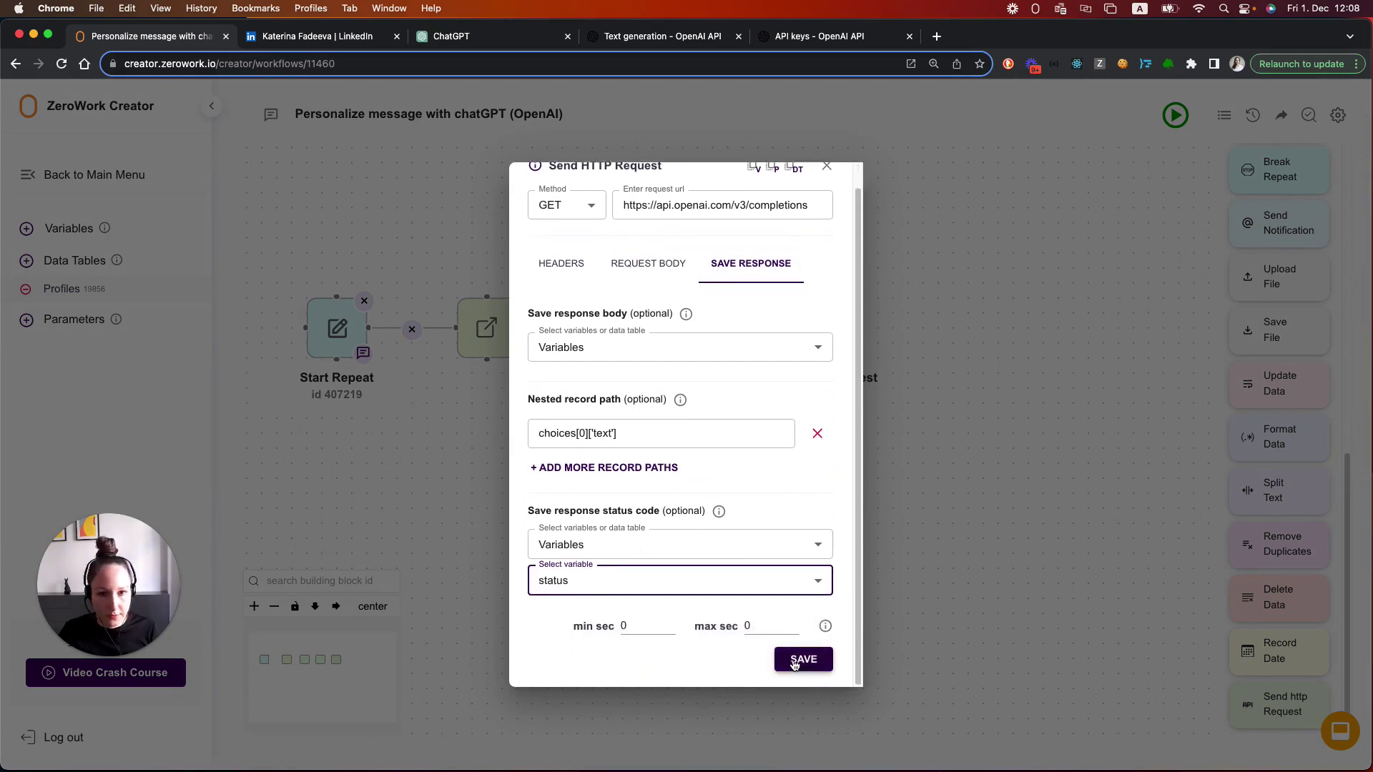
left_click(795, 664)
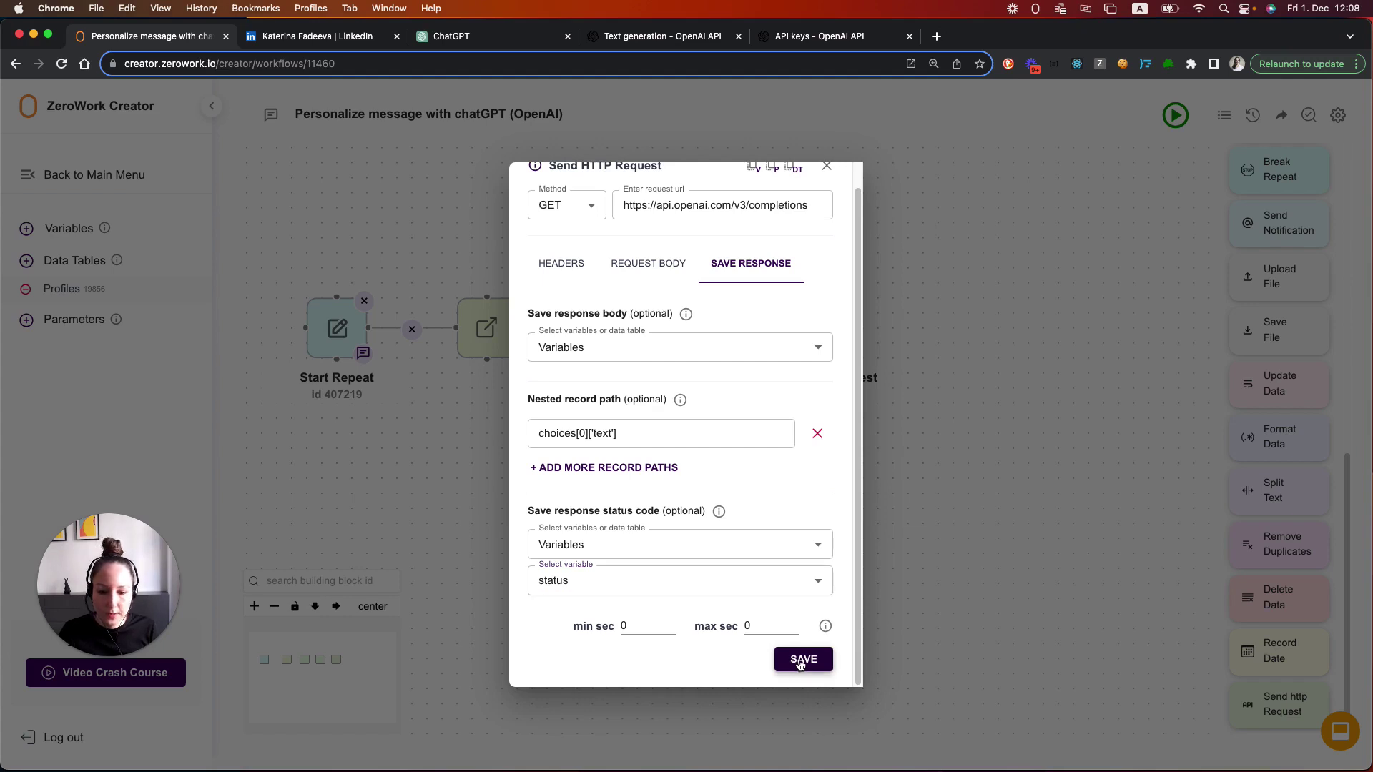
left_click(826, 167)
left_click_drag(1053, 320, 899, 336)
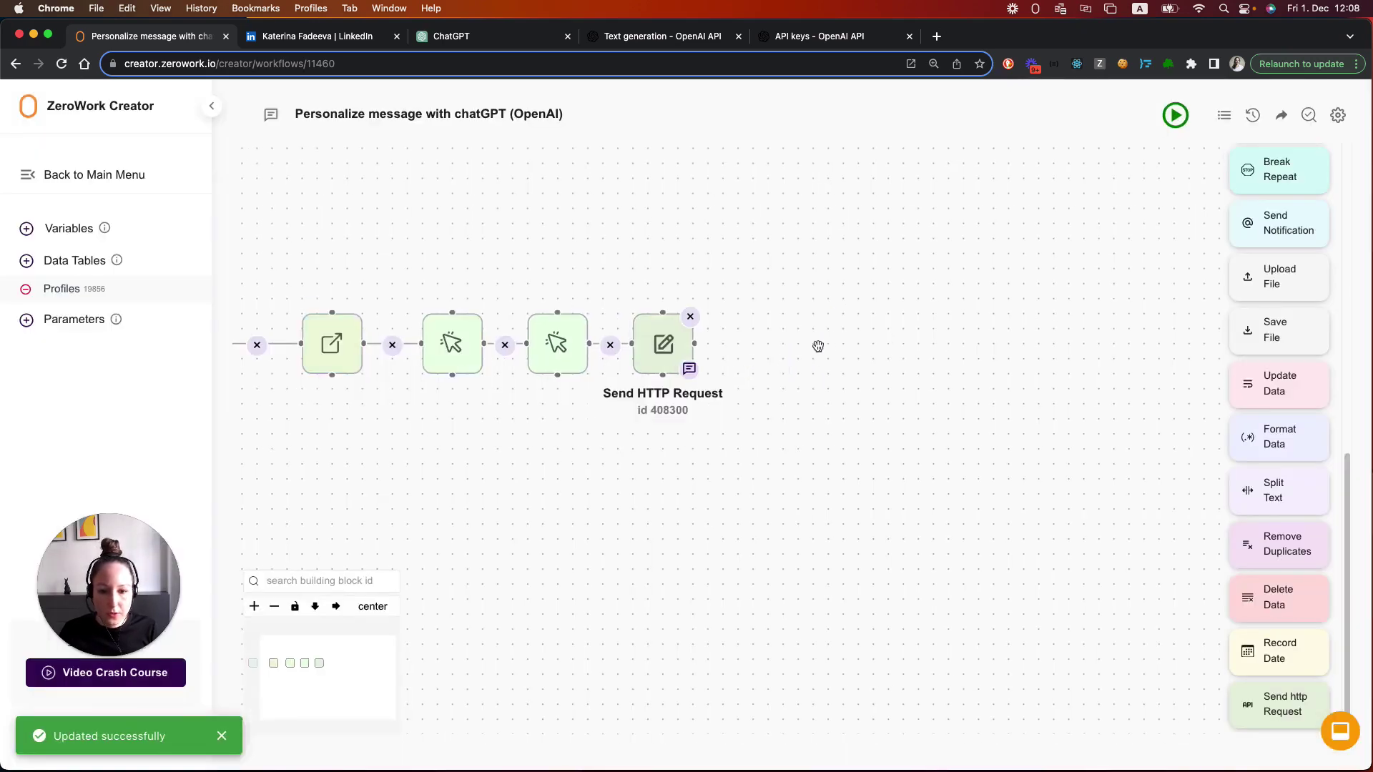
left_click(738, 370)
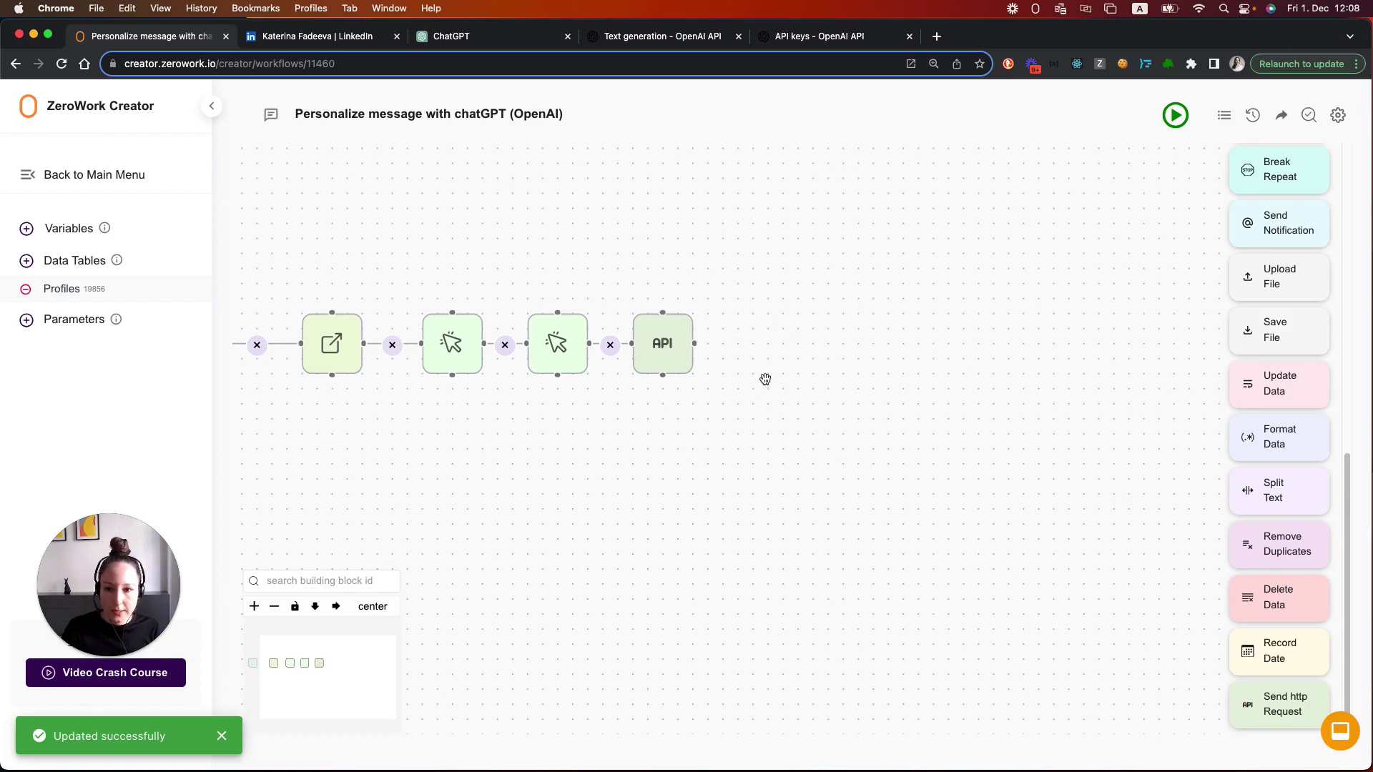
- Open the note box on the LinkedIn profile's connection invitation
left_click(323, 39)
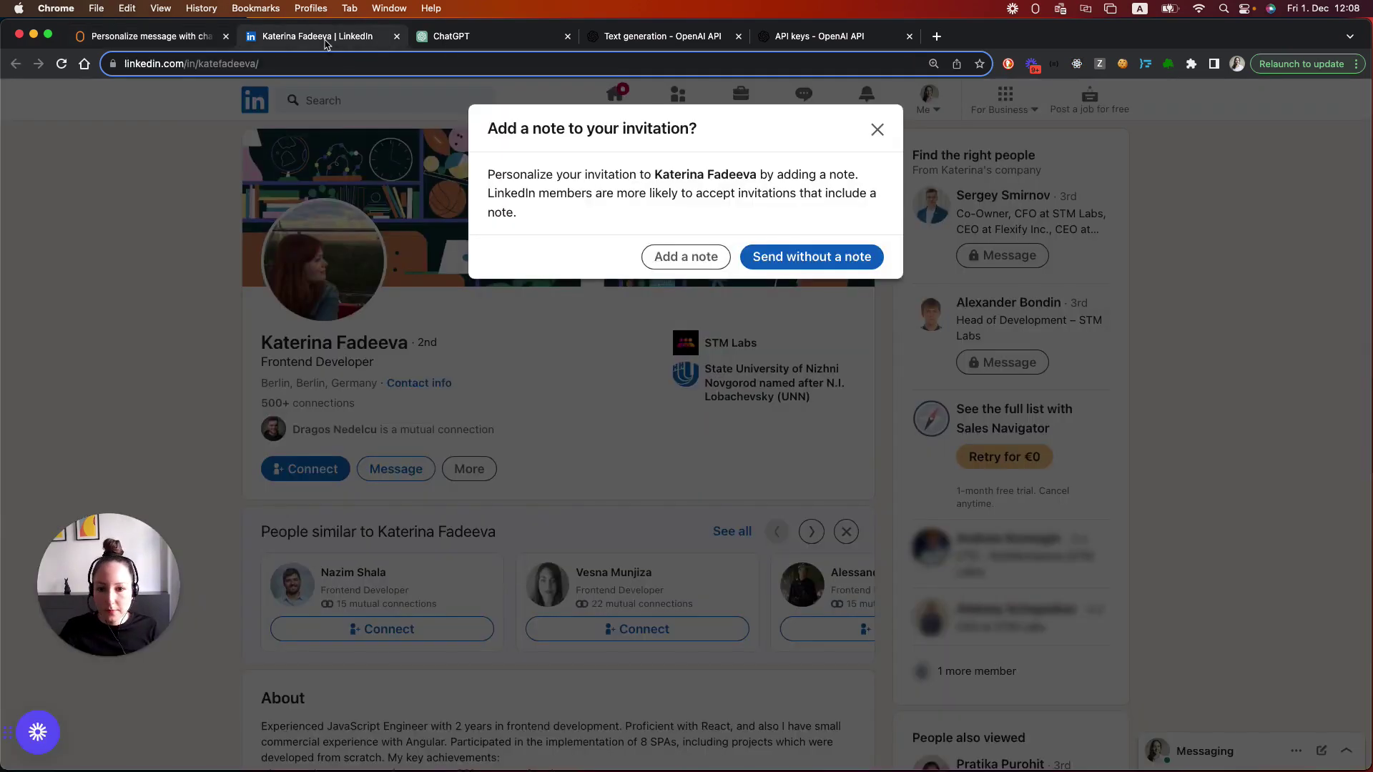
left_click(687, 255)
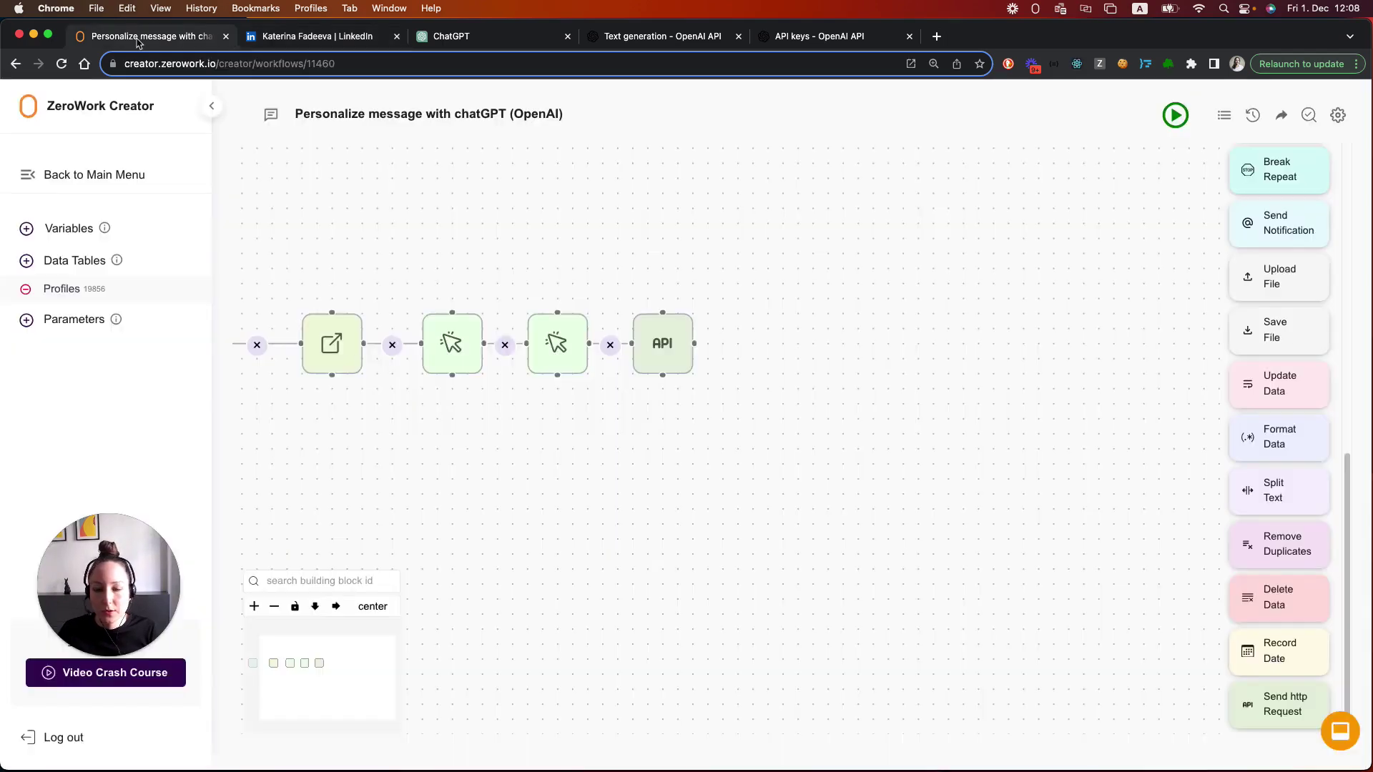
- Add an Insert Text or Data block after Send HTTP Request that types the choices[0]['text'] variable
left_click(140, 37)
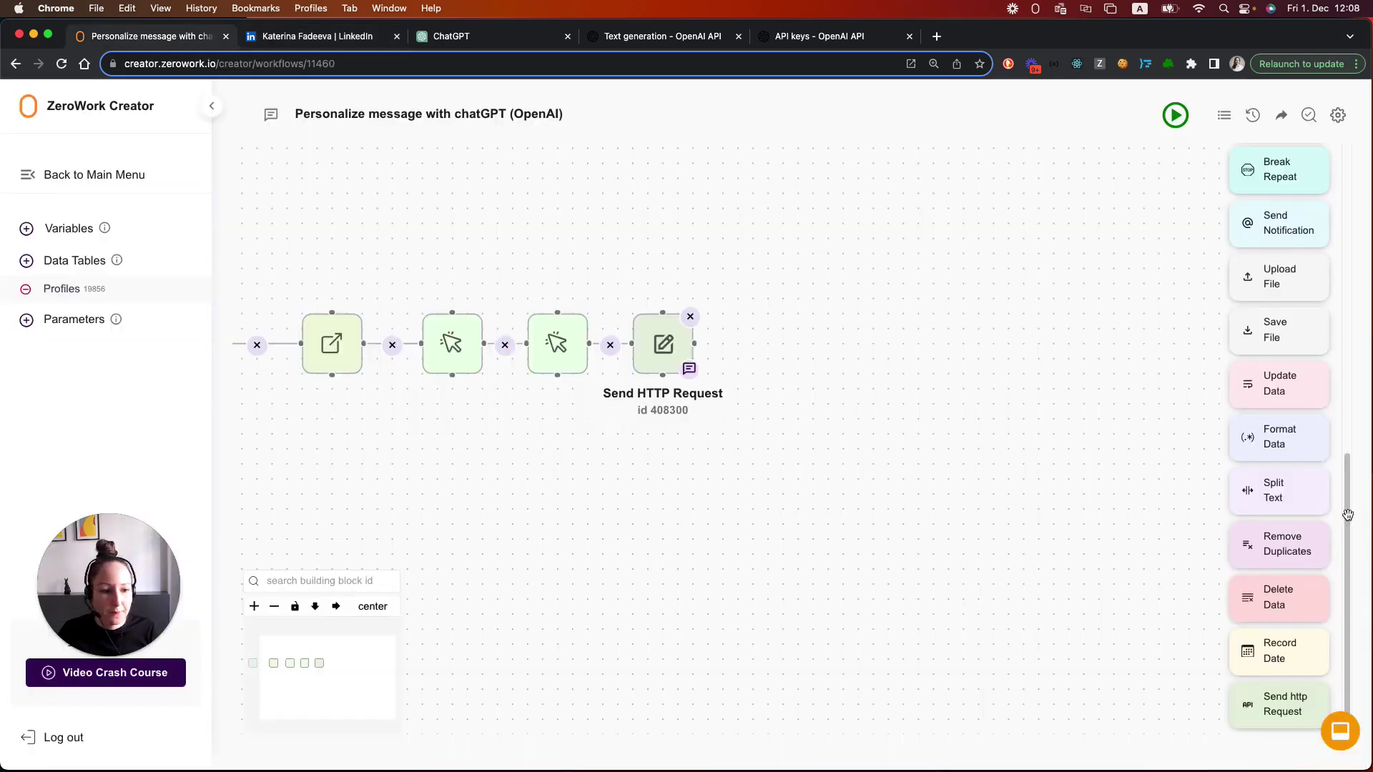
scroll(1287, 500, "up", 10)
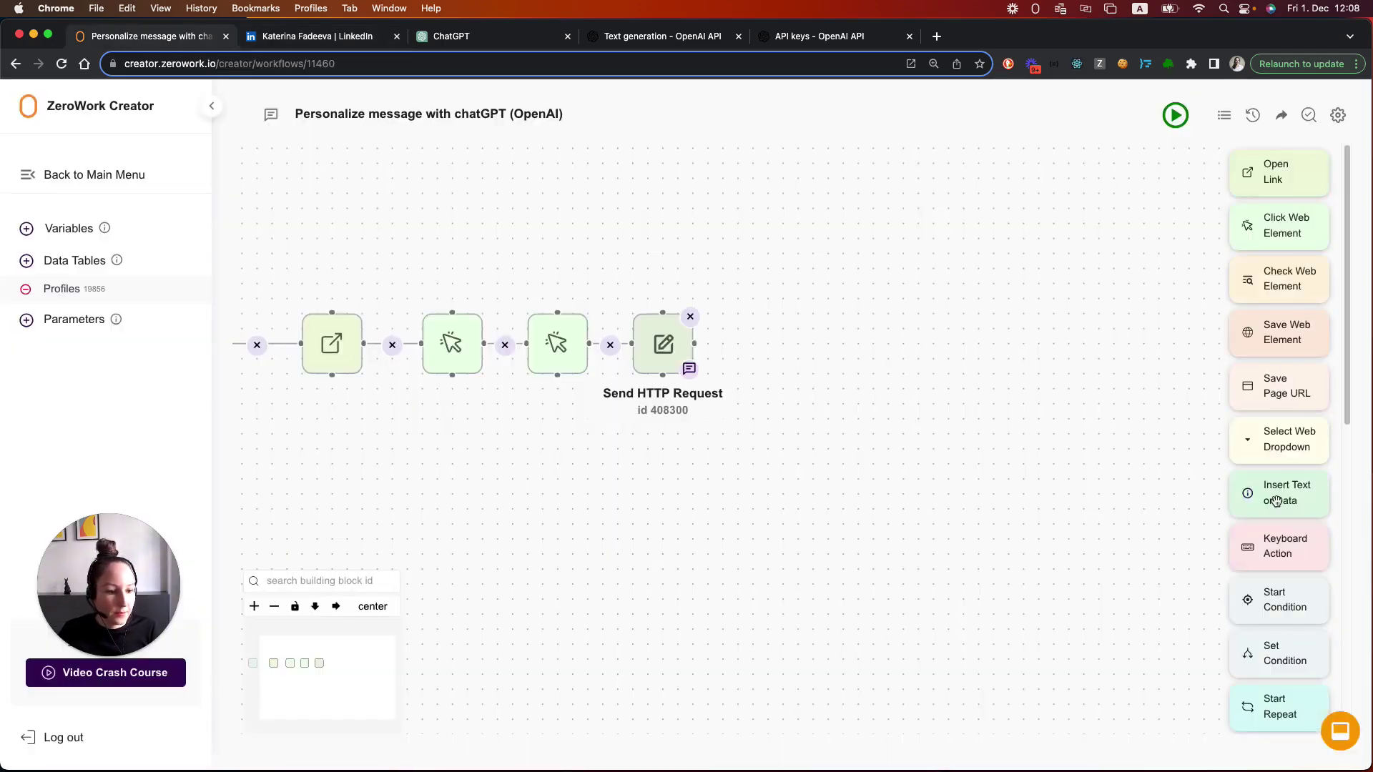
left_click_drag(1280, 500, 751, 324)
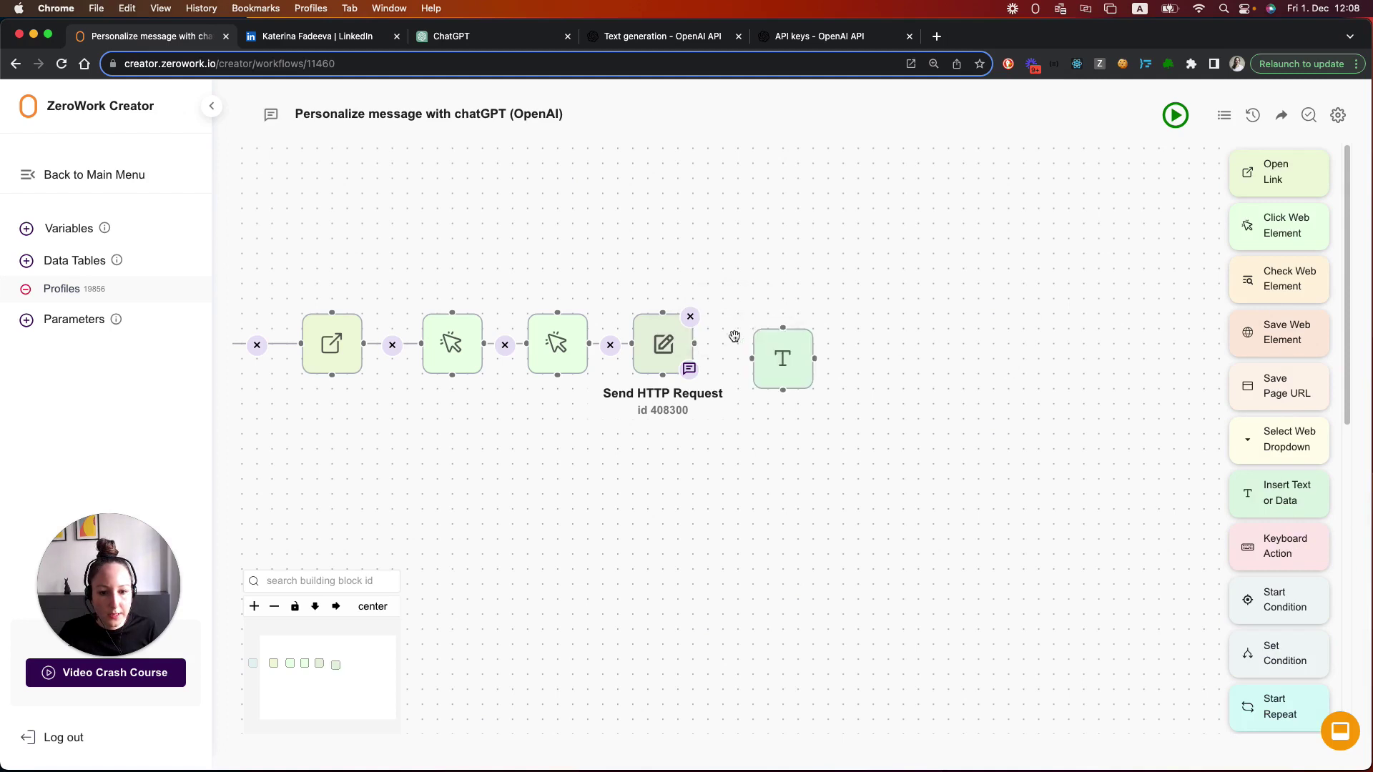
left_click(783, 361)
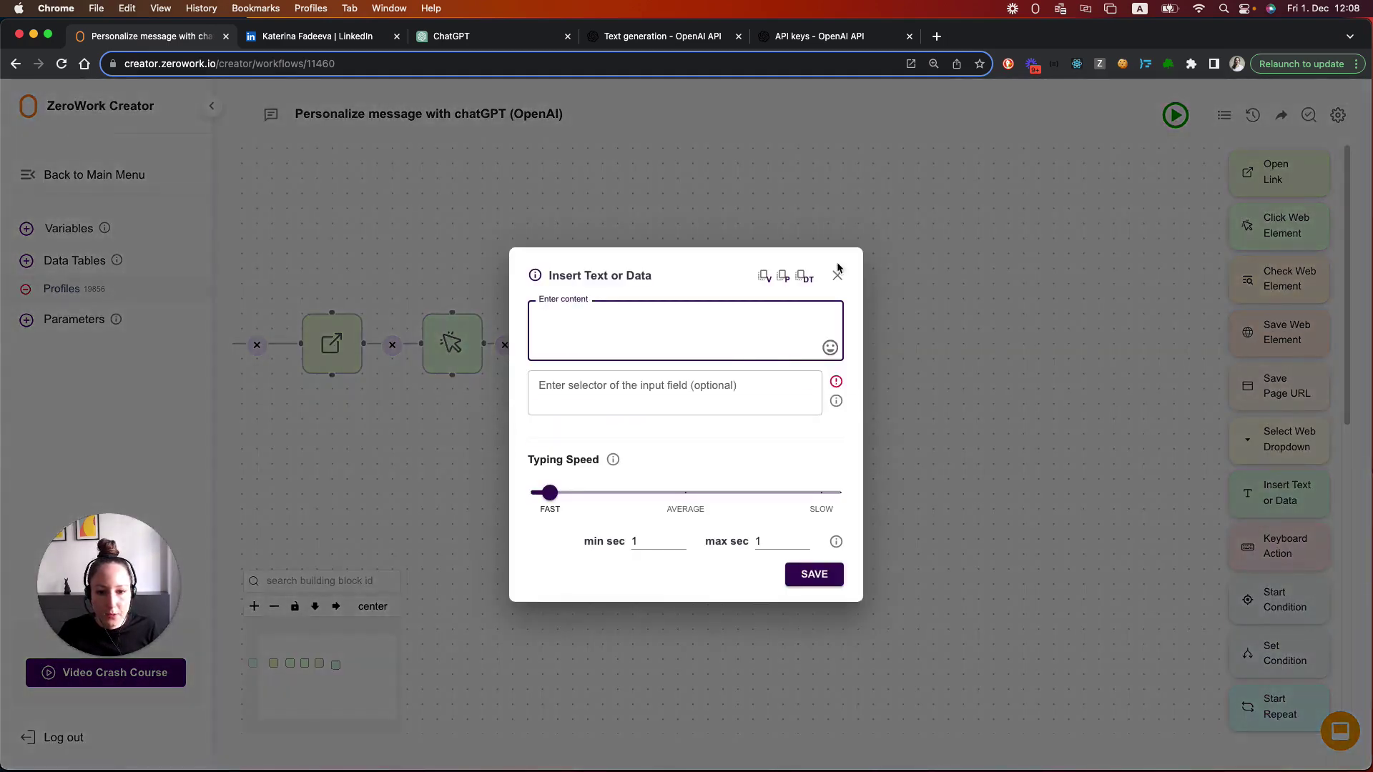
left_click(763, 277)
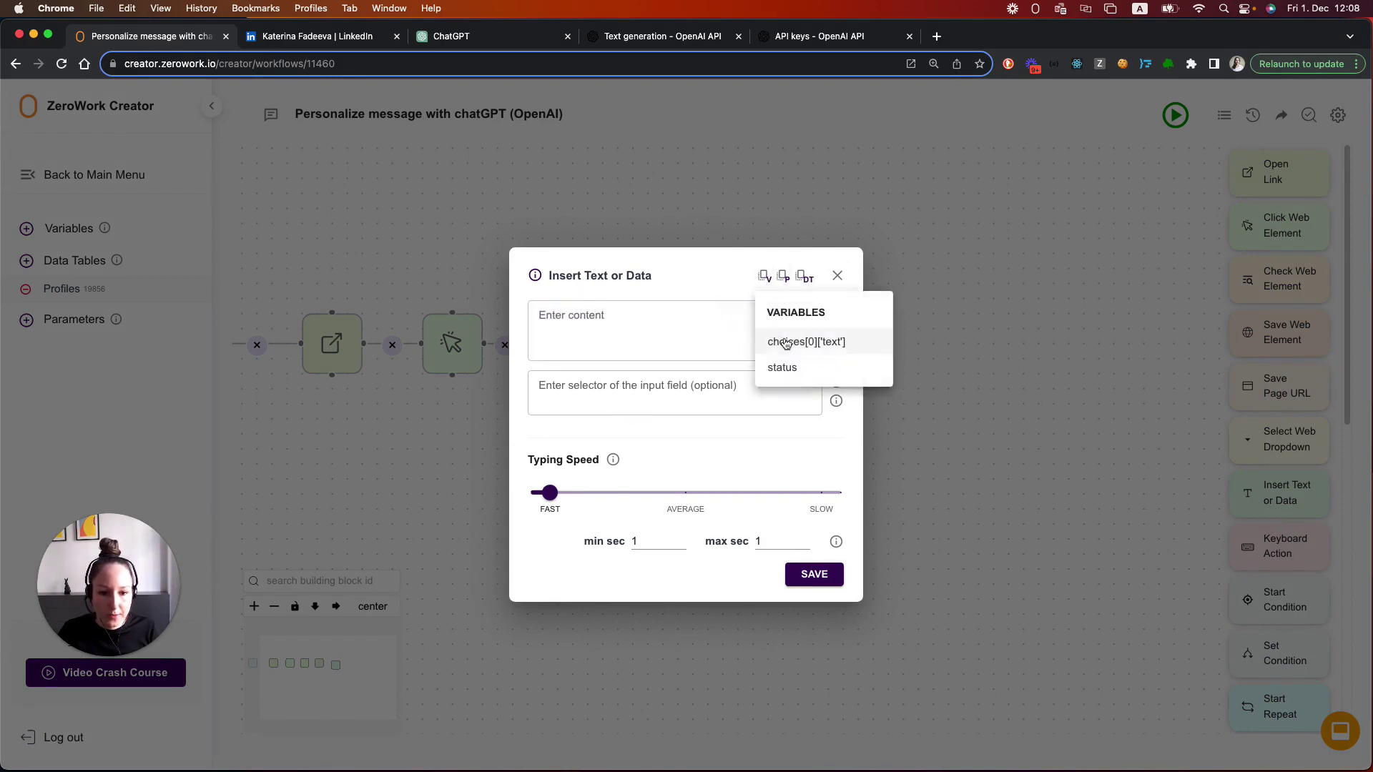
left_click(785, 341)
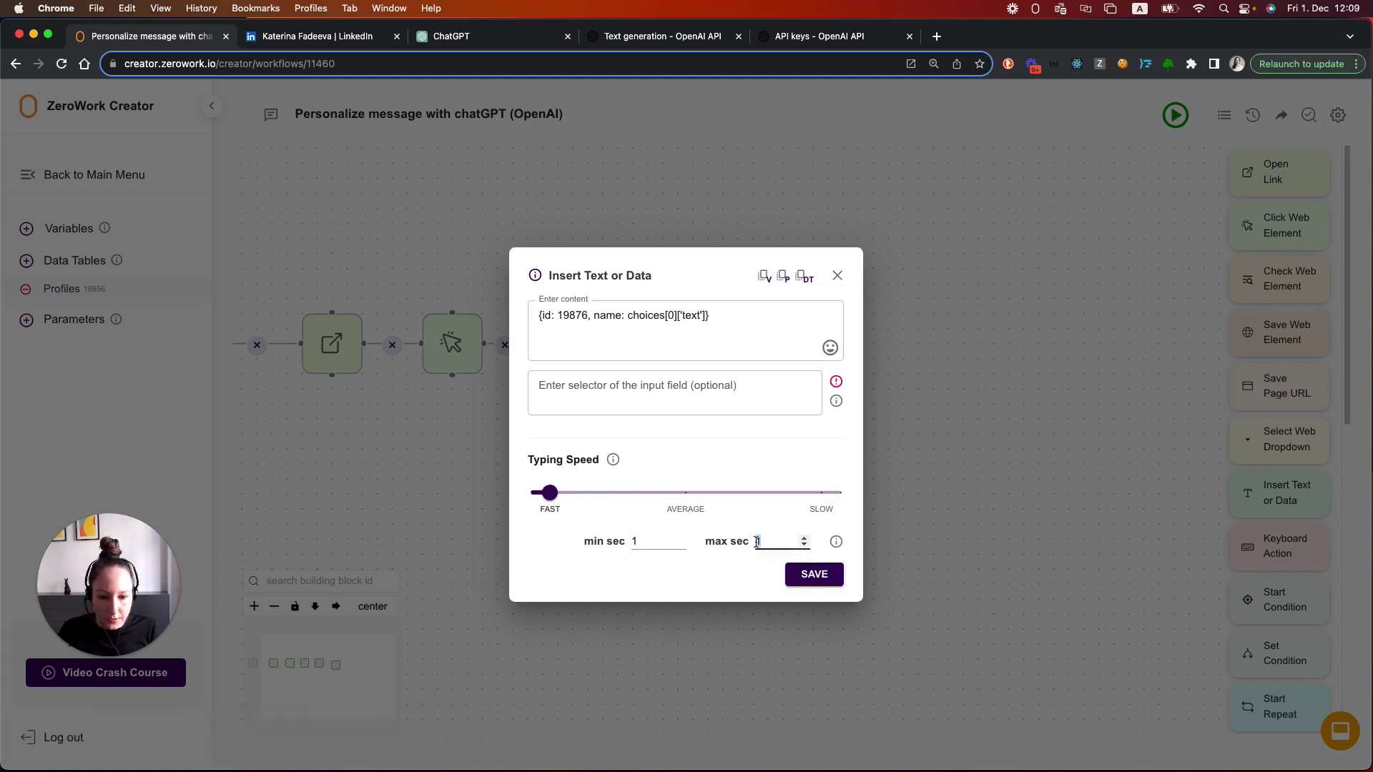
- Set the block's minimum typing delay to 10 seconds and save it
left_click(662, 543)
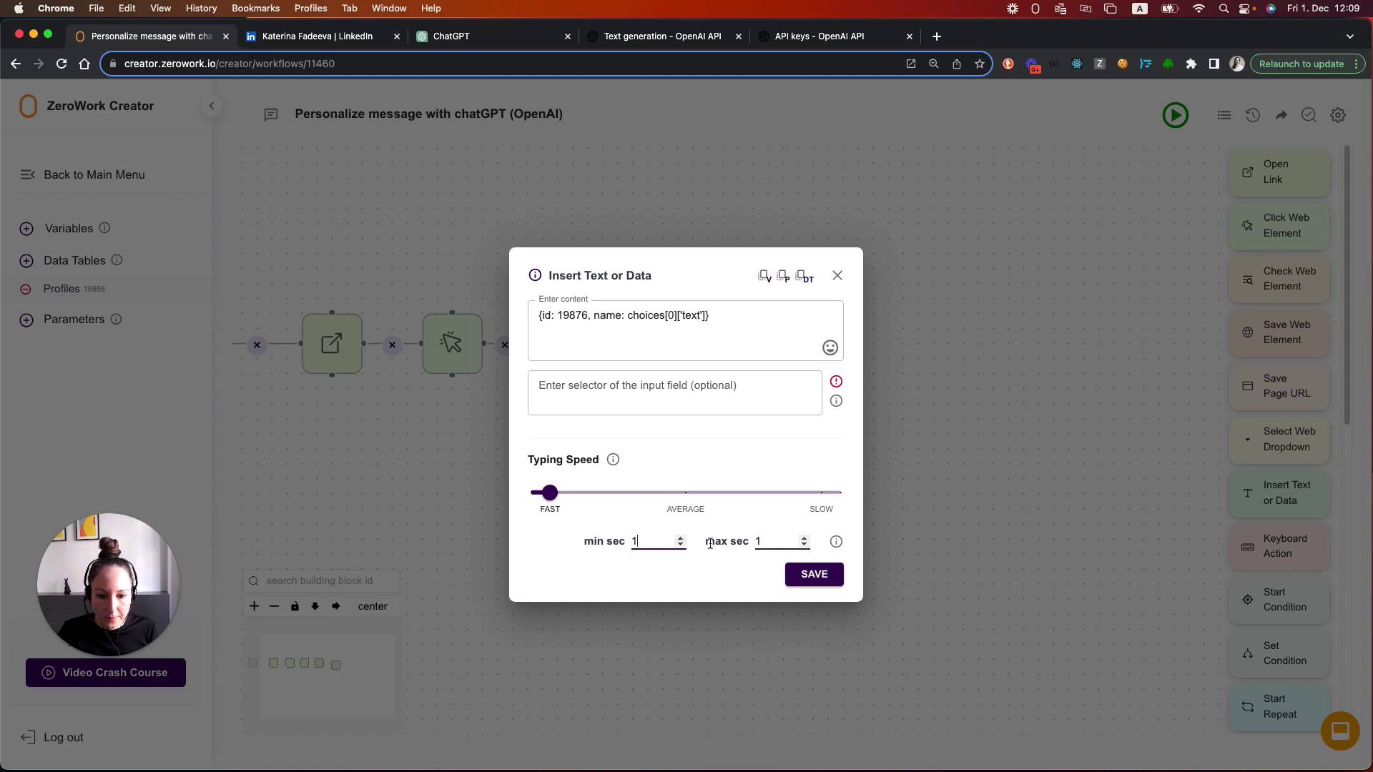
left_click_drag(645, 542, 631, 545)
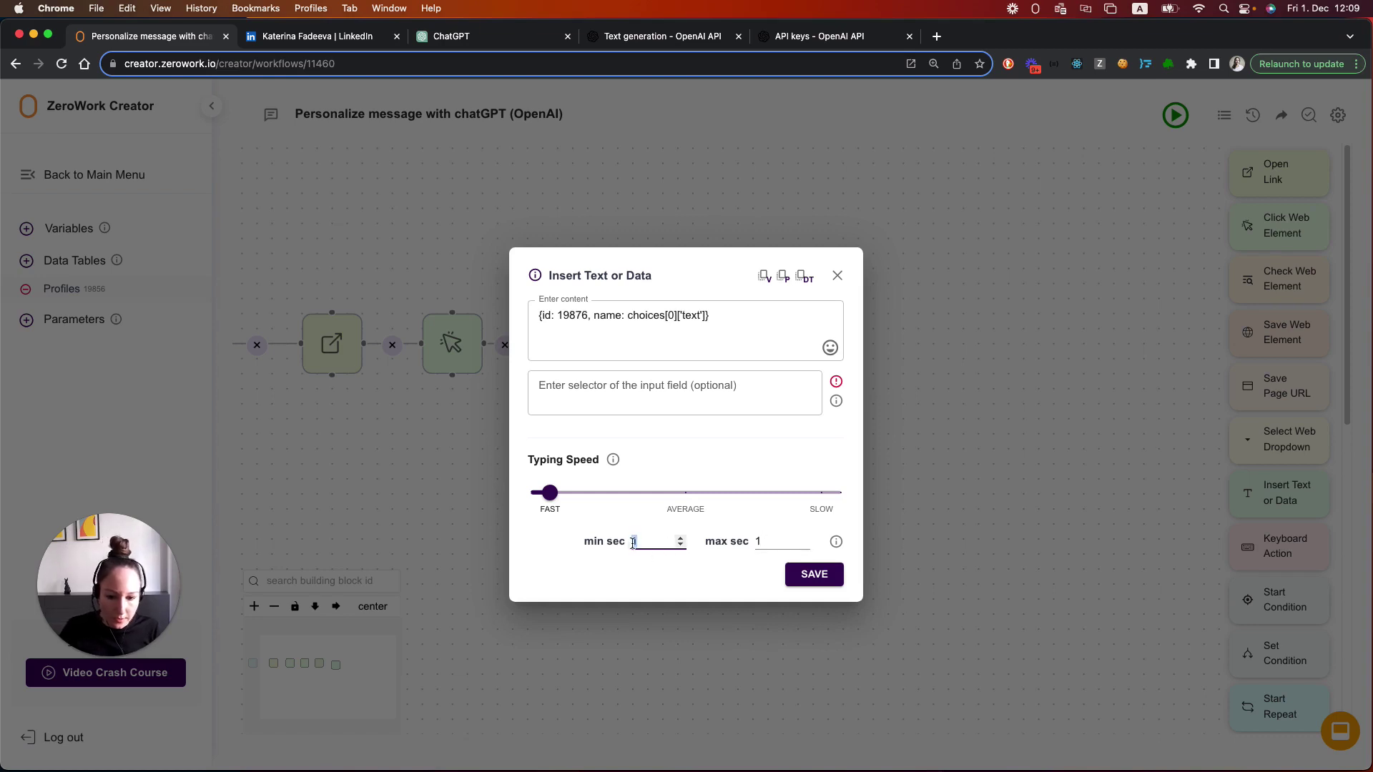
type("7")
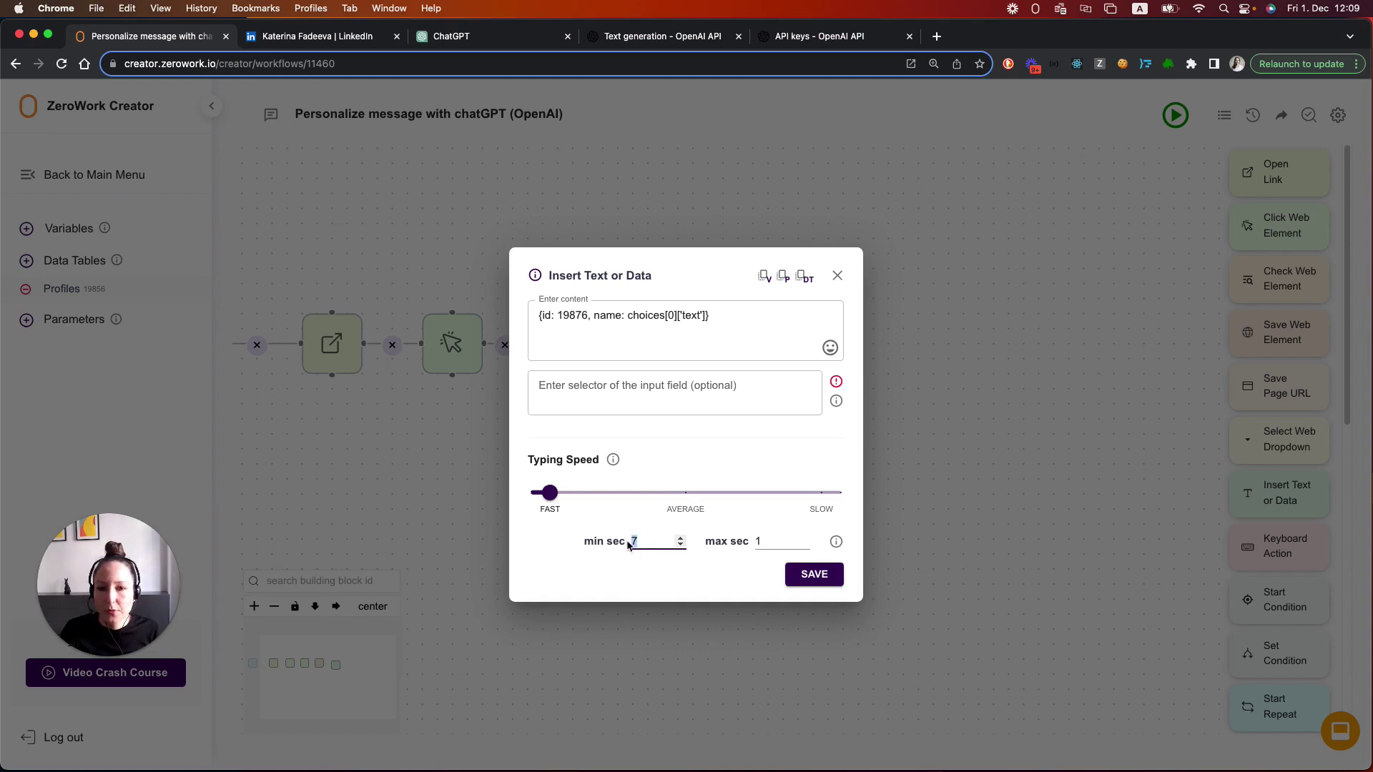
key("BackSpace")
type("10")
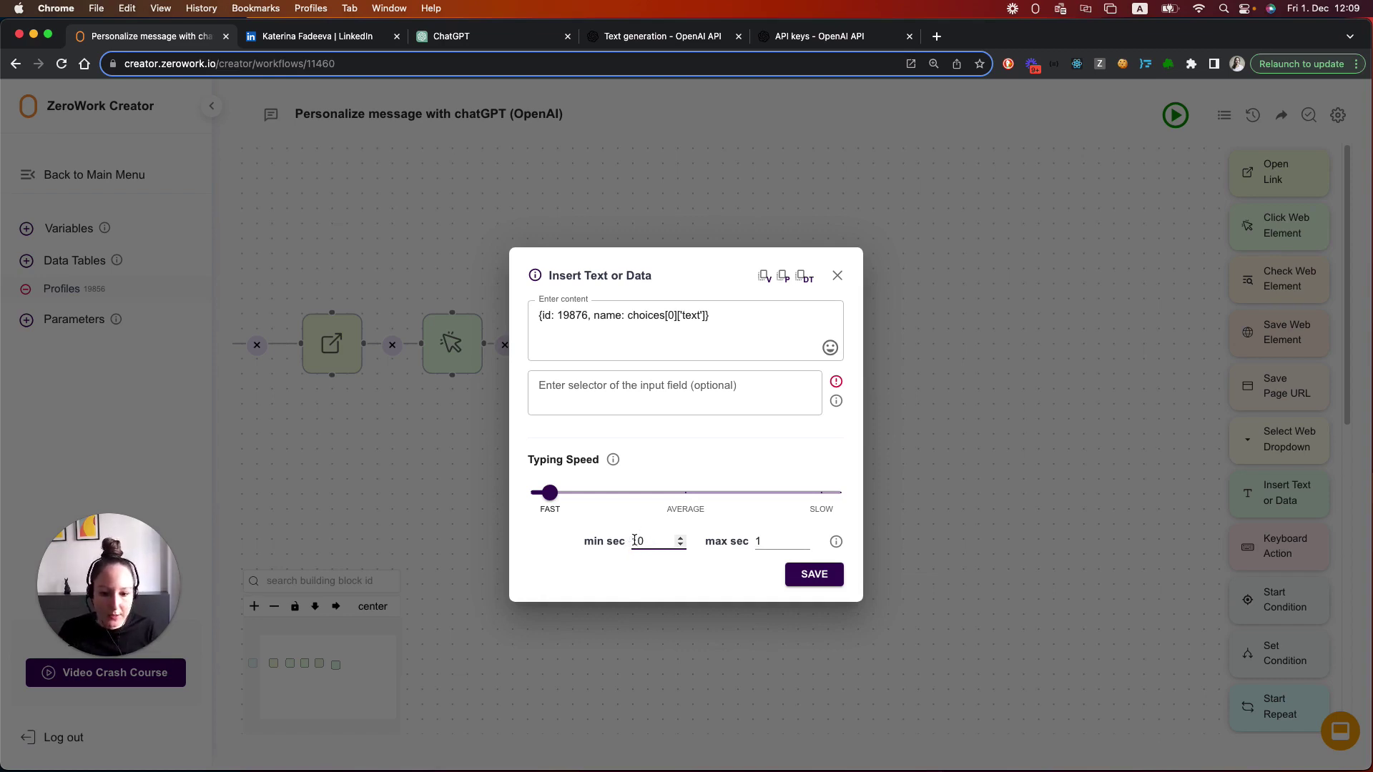
left_click(813, 577)
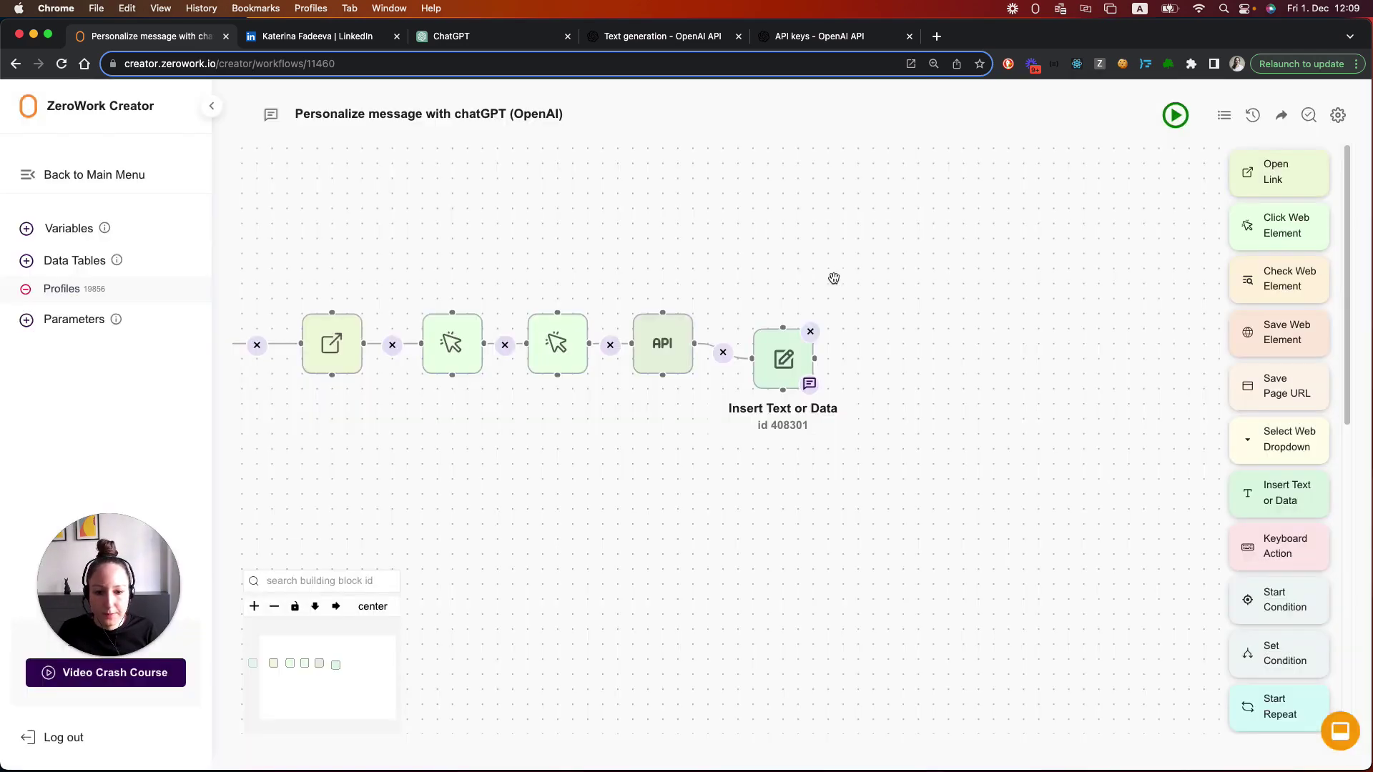
- Frame the six-block workflow chain on the canvas and run the TaskBot
left_click(373, 606)
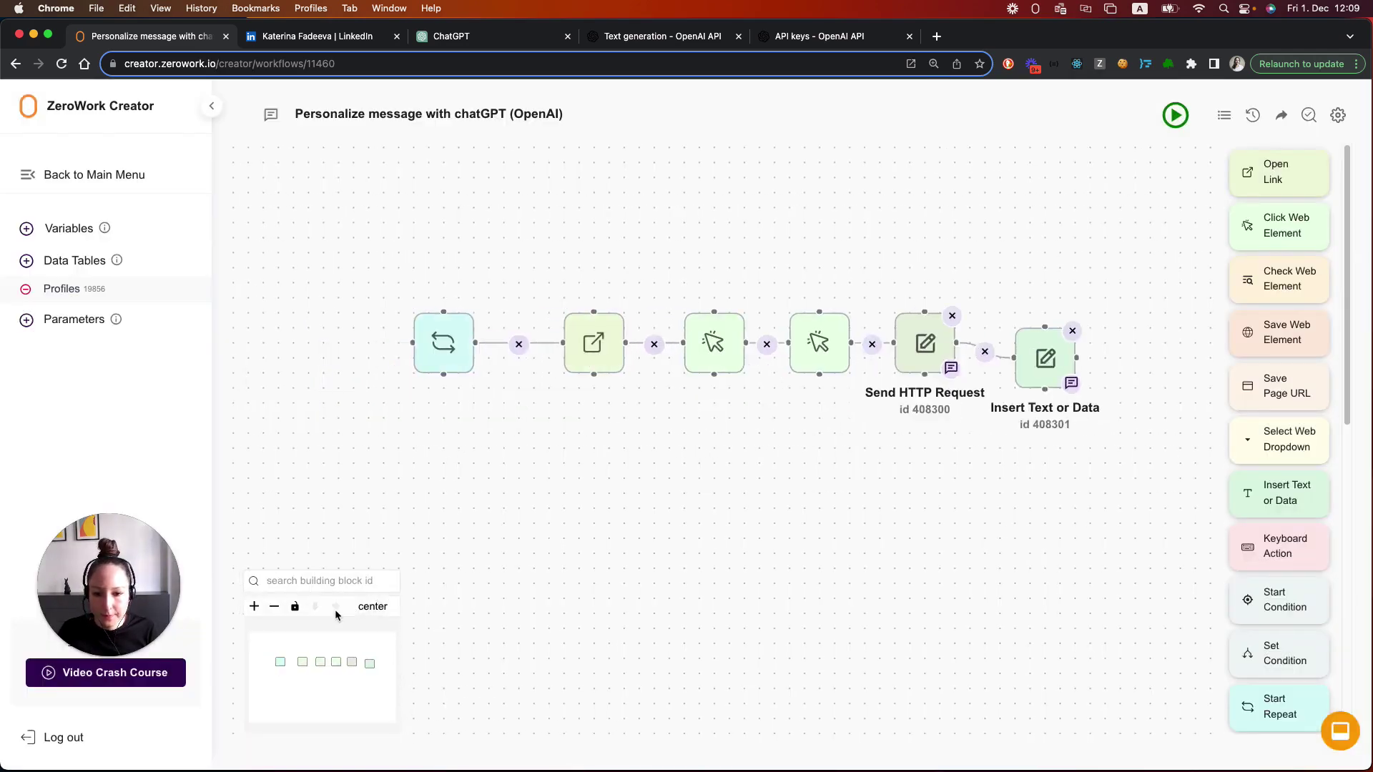
scroll(851, 544, "down", 3)
left_click_drag(830, 577, 713, 512)
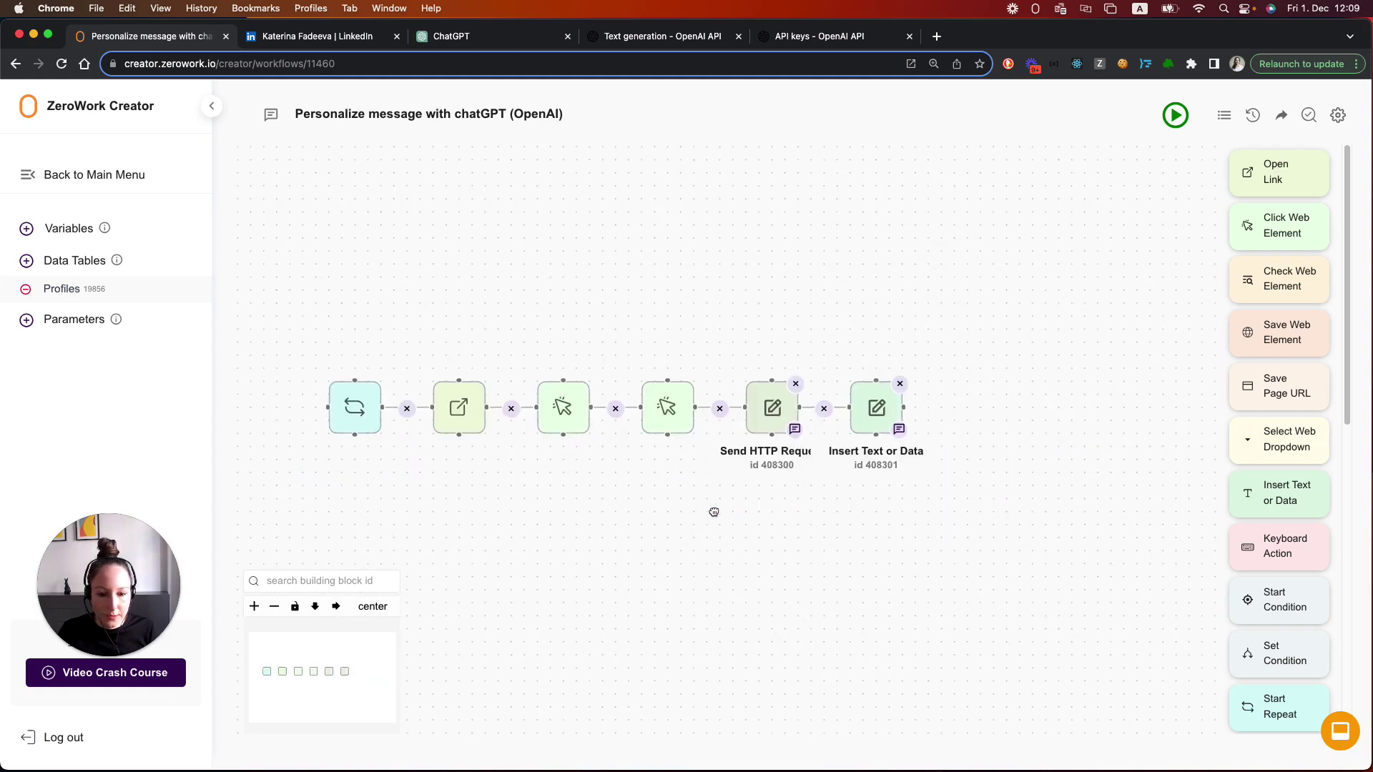
left_click_drag(572, 484, 576, 473)
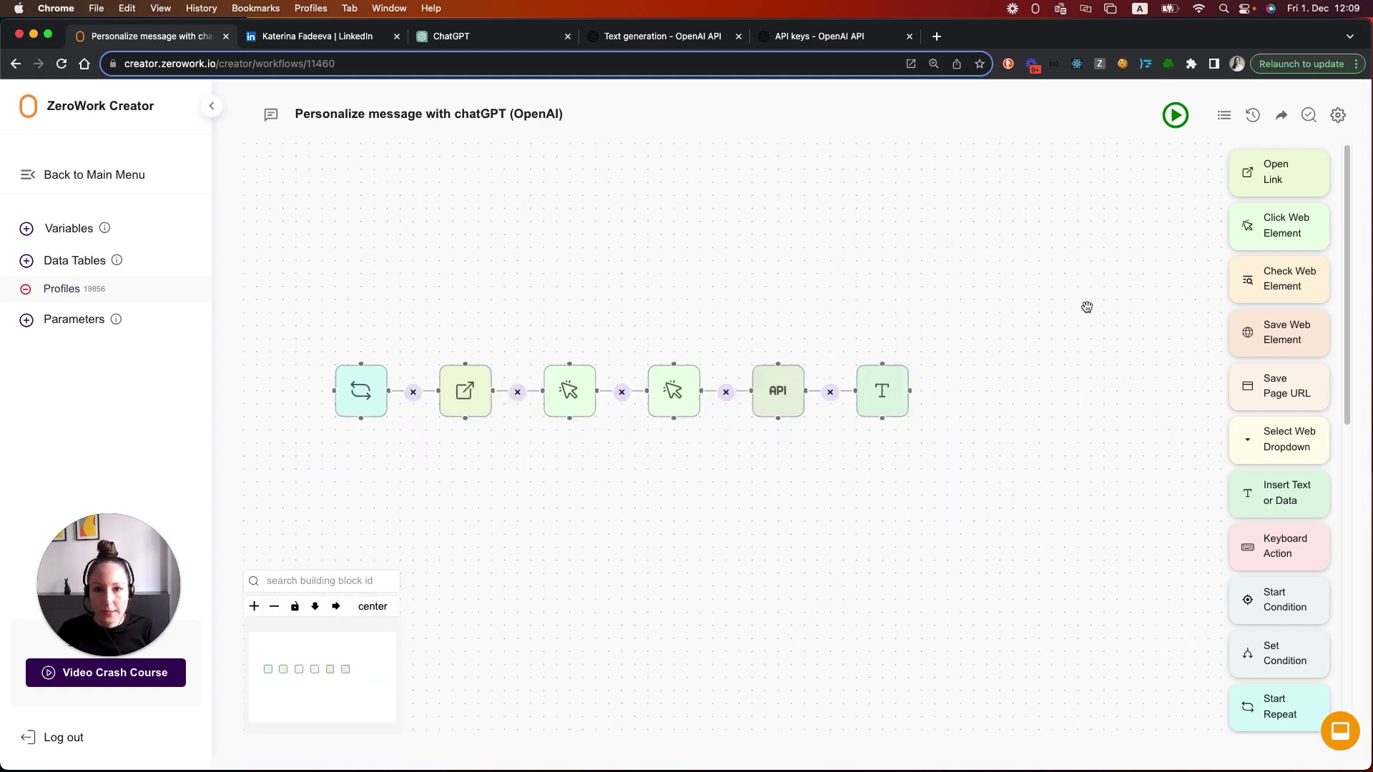
left_click(1175, 116)
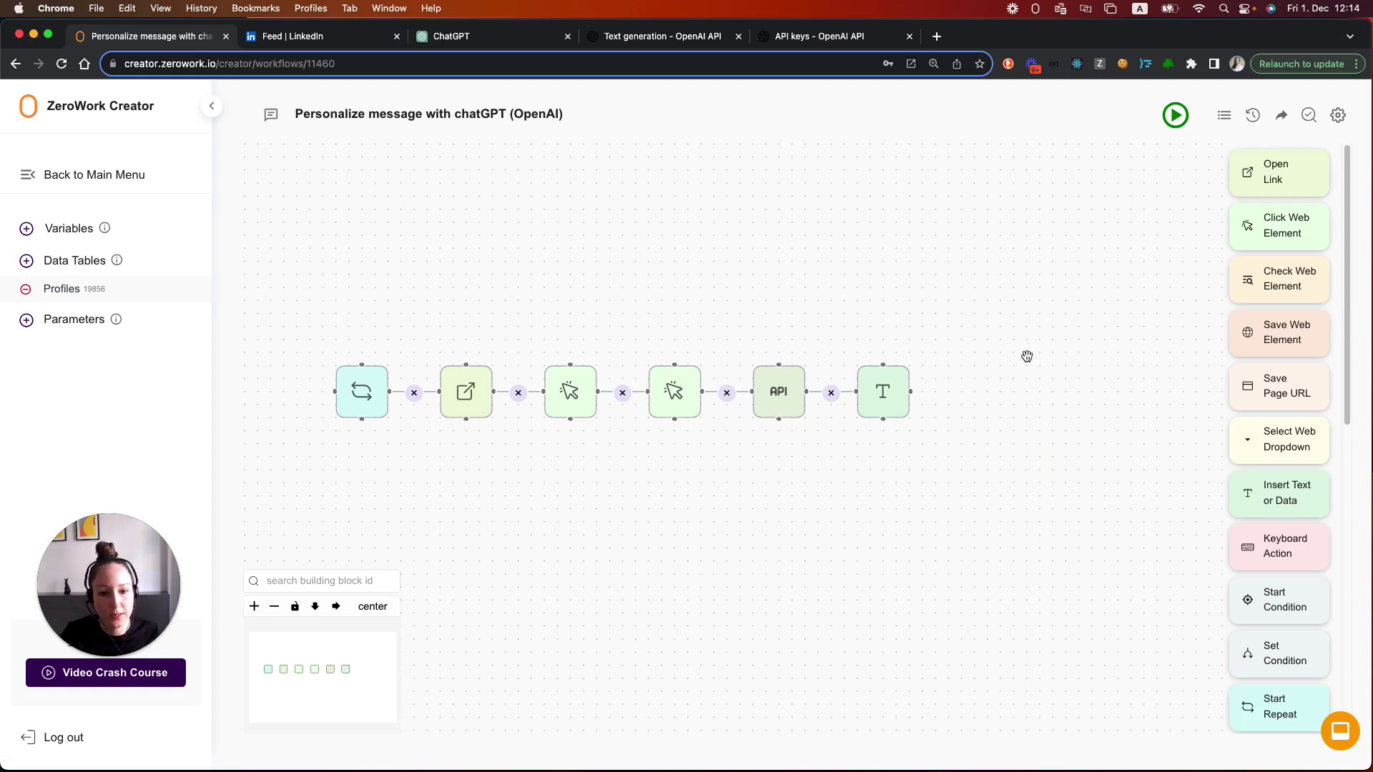
left_click(778, 396)
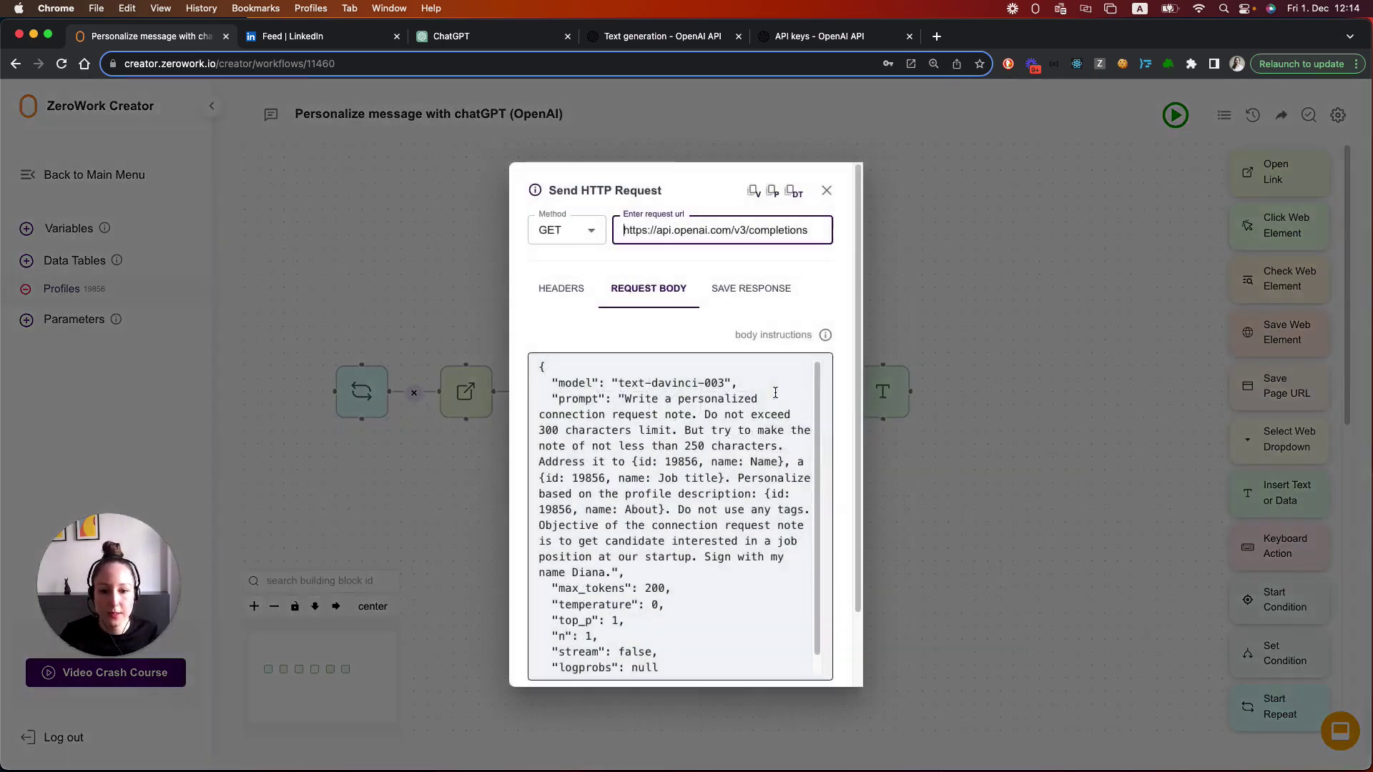
left_click(593, 235)
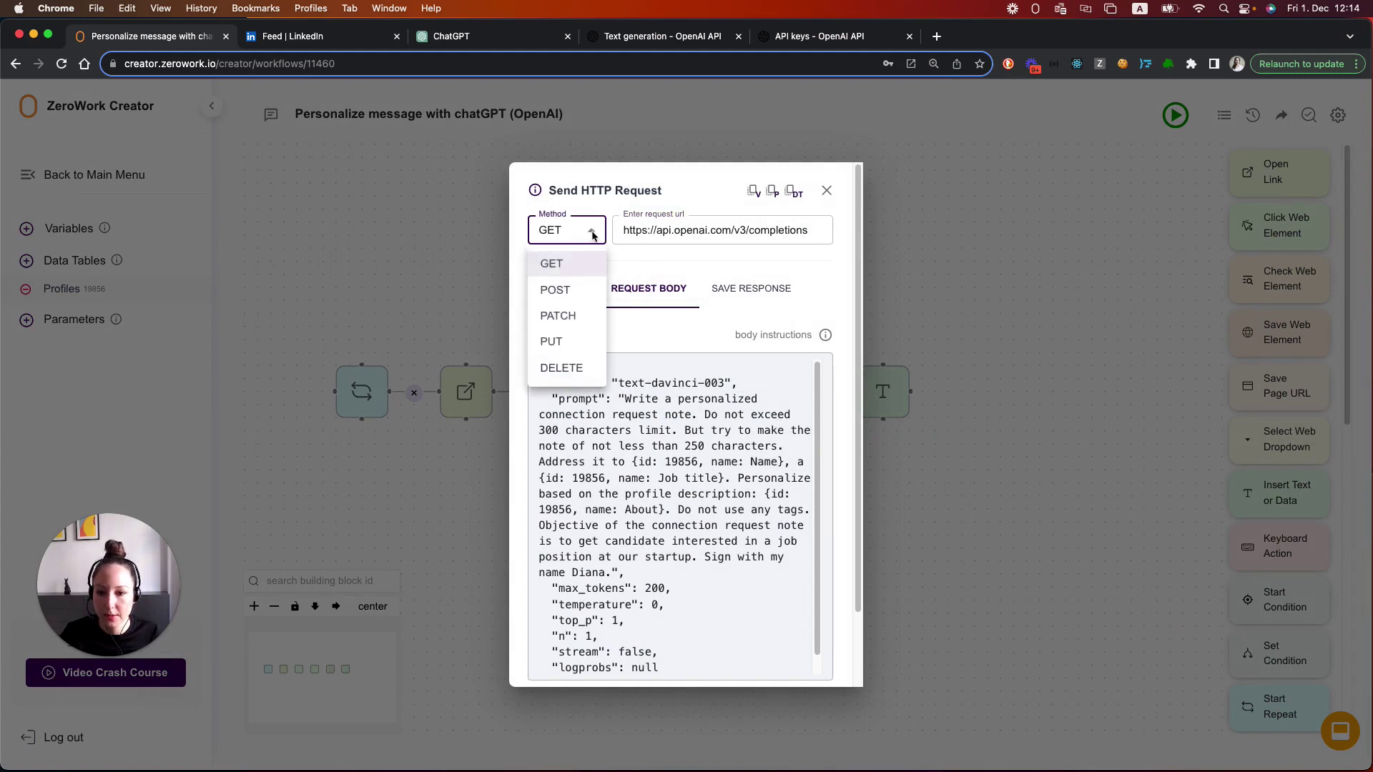
left_click(569, 299)
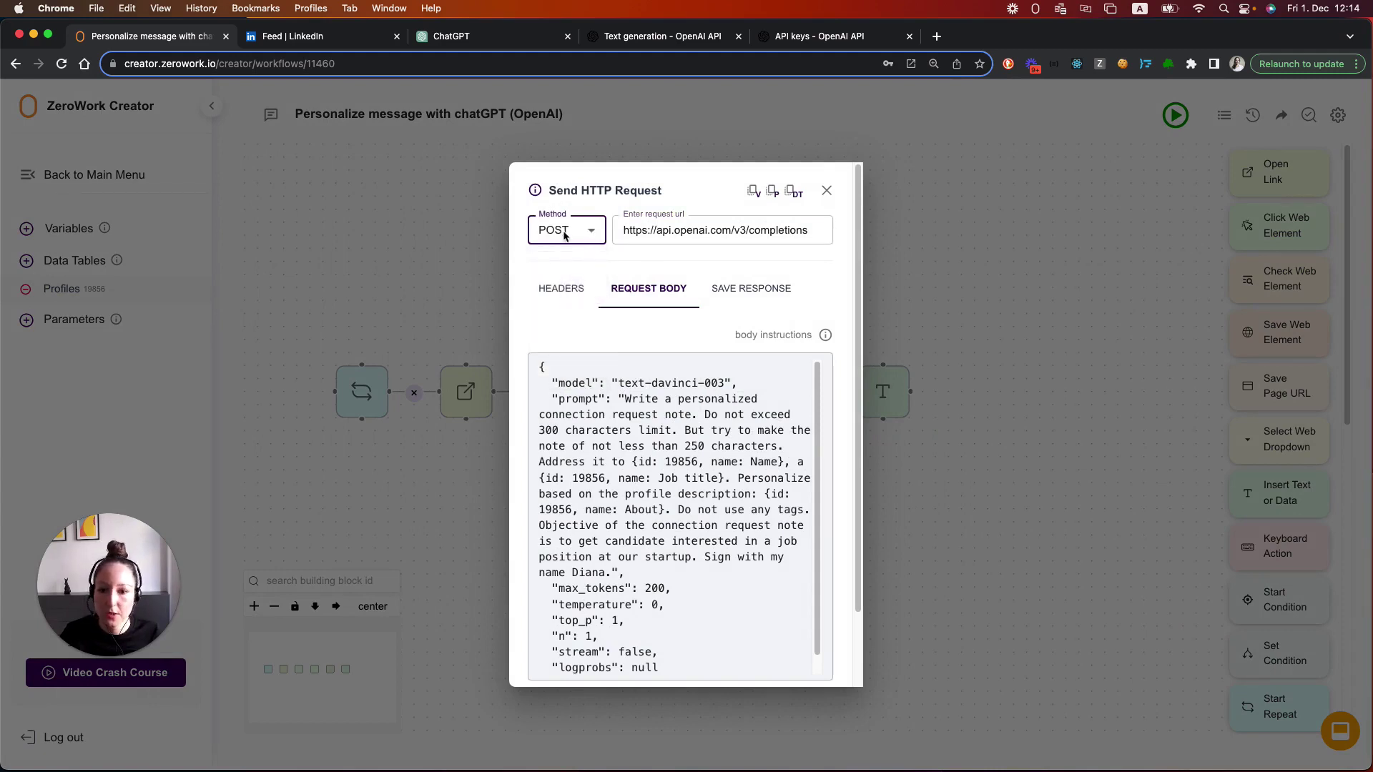
left_click(742, 230)
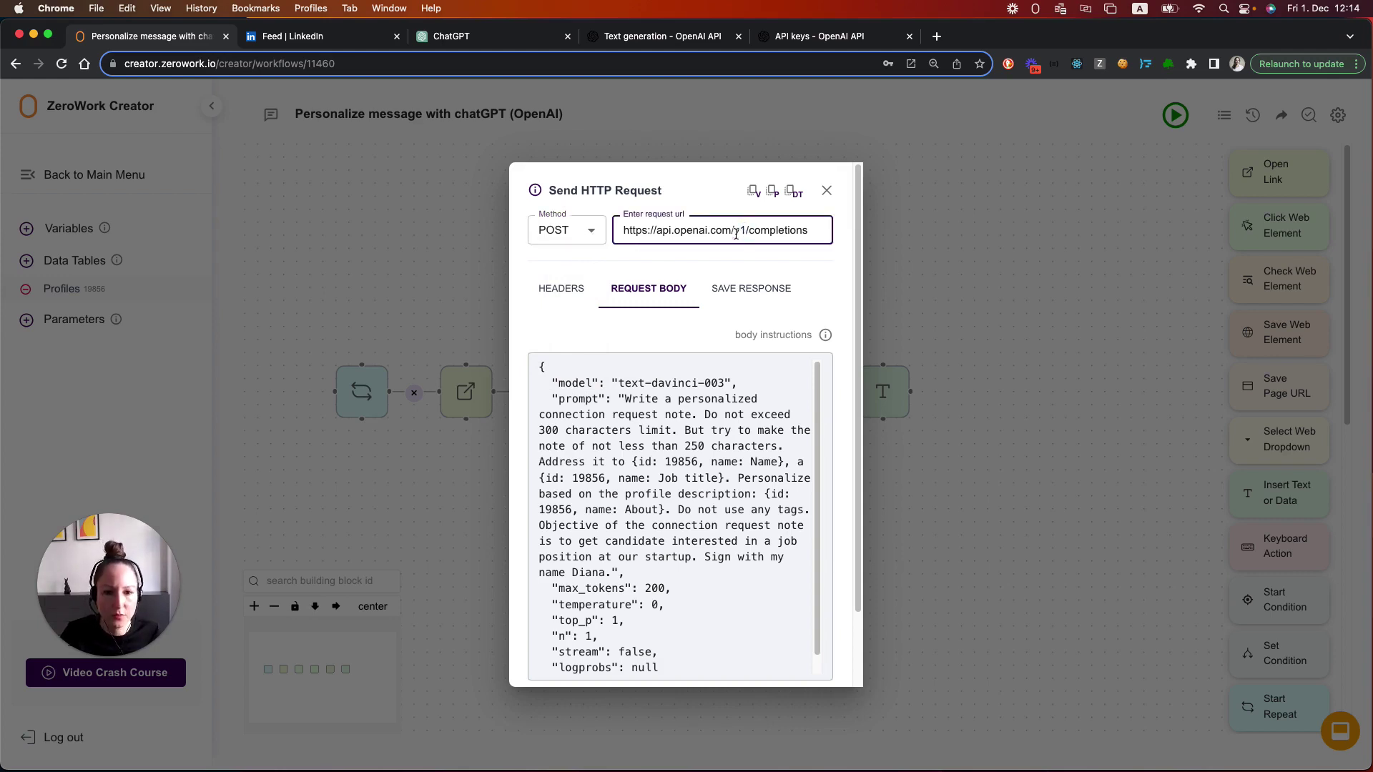
scroll(708, 279, "down", 3)
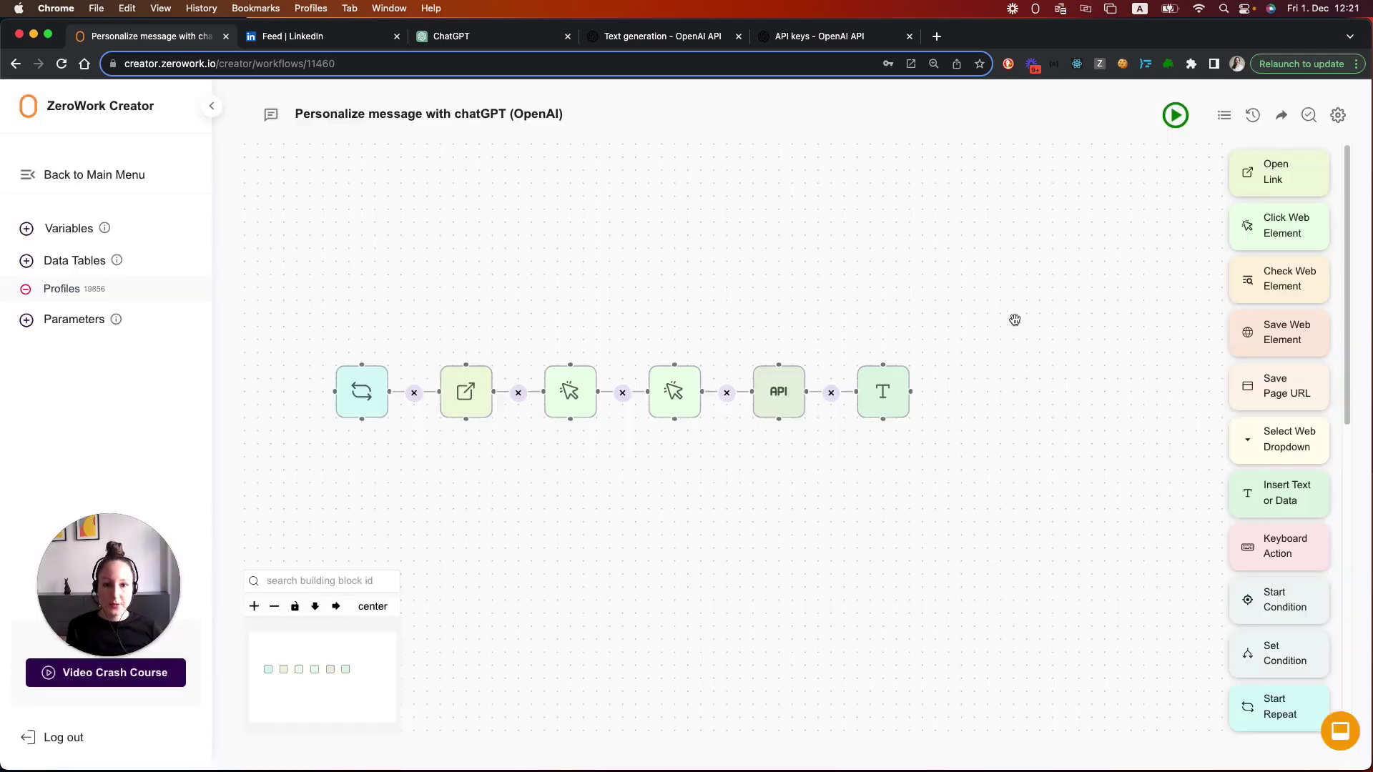
- Run the bot to type the personalized recruiter note, enlarge the note box, then go to the next profile
left_click(1173, 116)
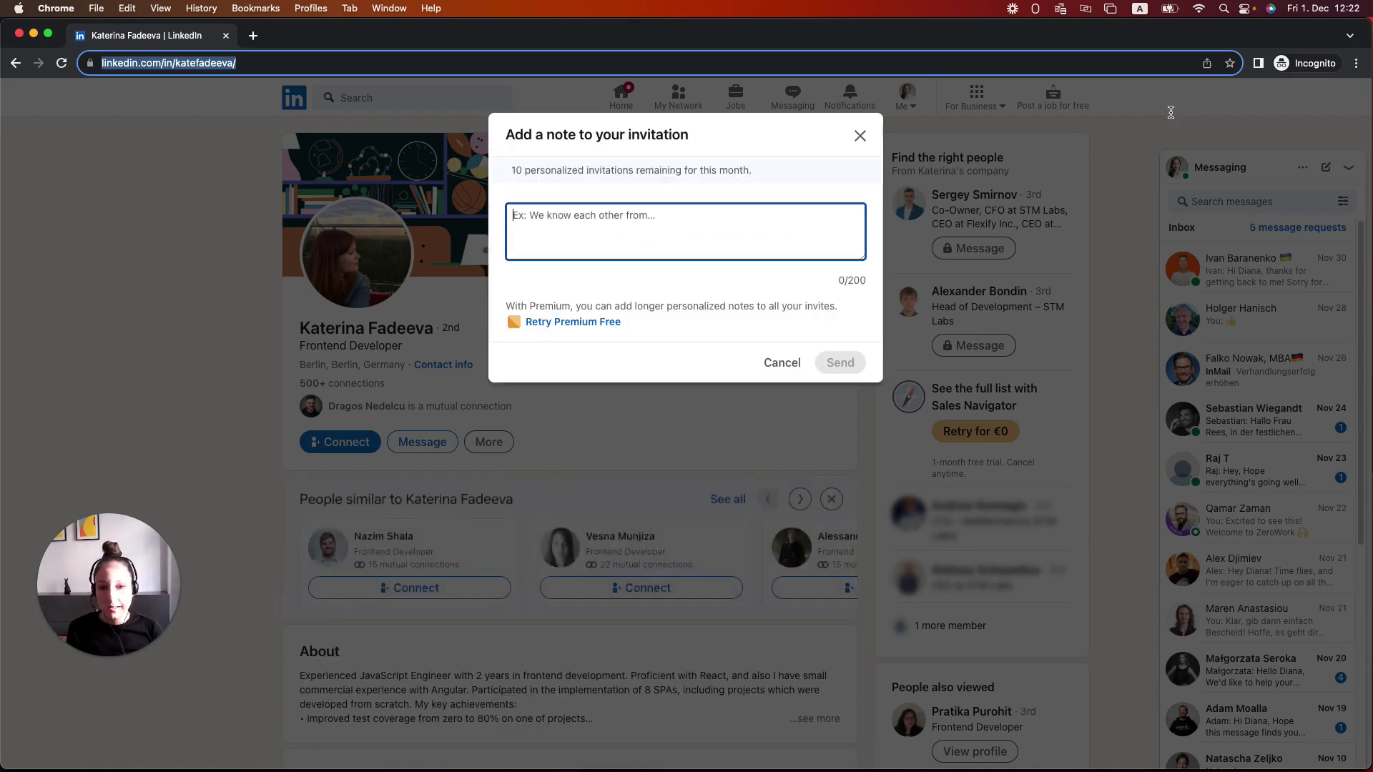
type("Hi Katerina,")
key("Return")
key("Return")
type("I'm Diana, a recruiter at a startup. I'm impress")
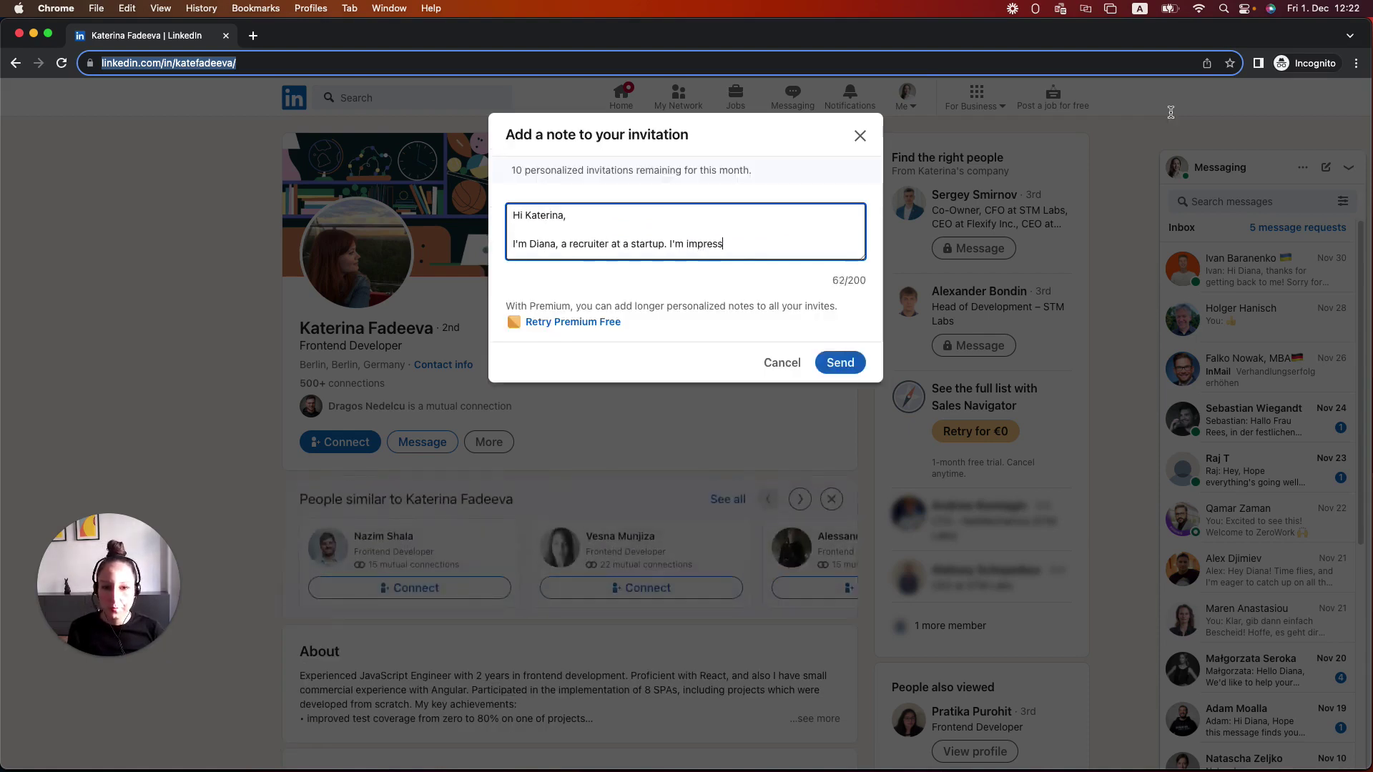
type("ed by your experience in frontend development and your achievements in improving test coverage, creat")
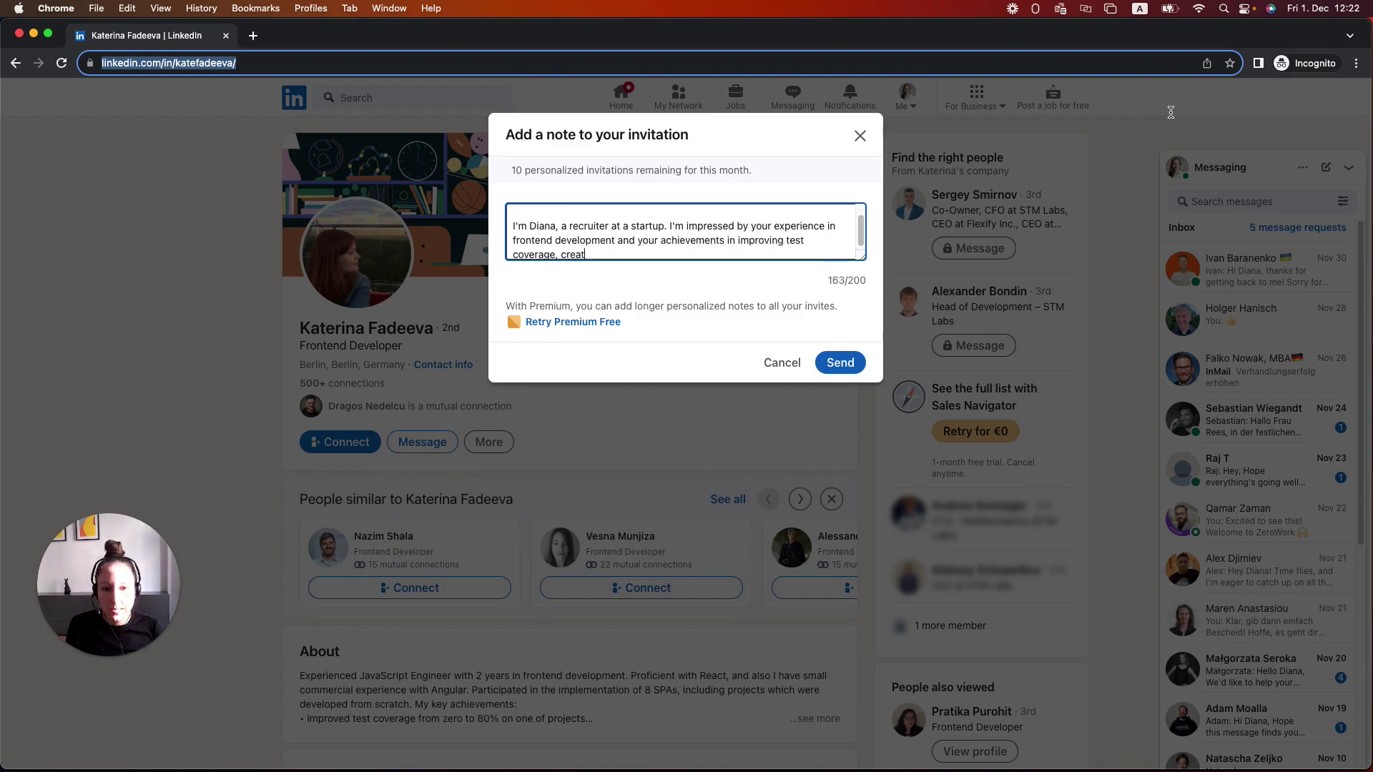
type("ing UI-kit and complex code refactoring. Your project management experience is also impressive. We ar")
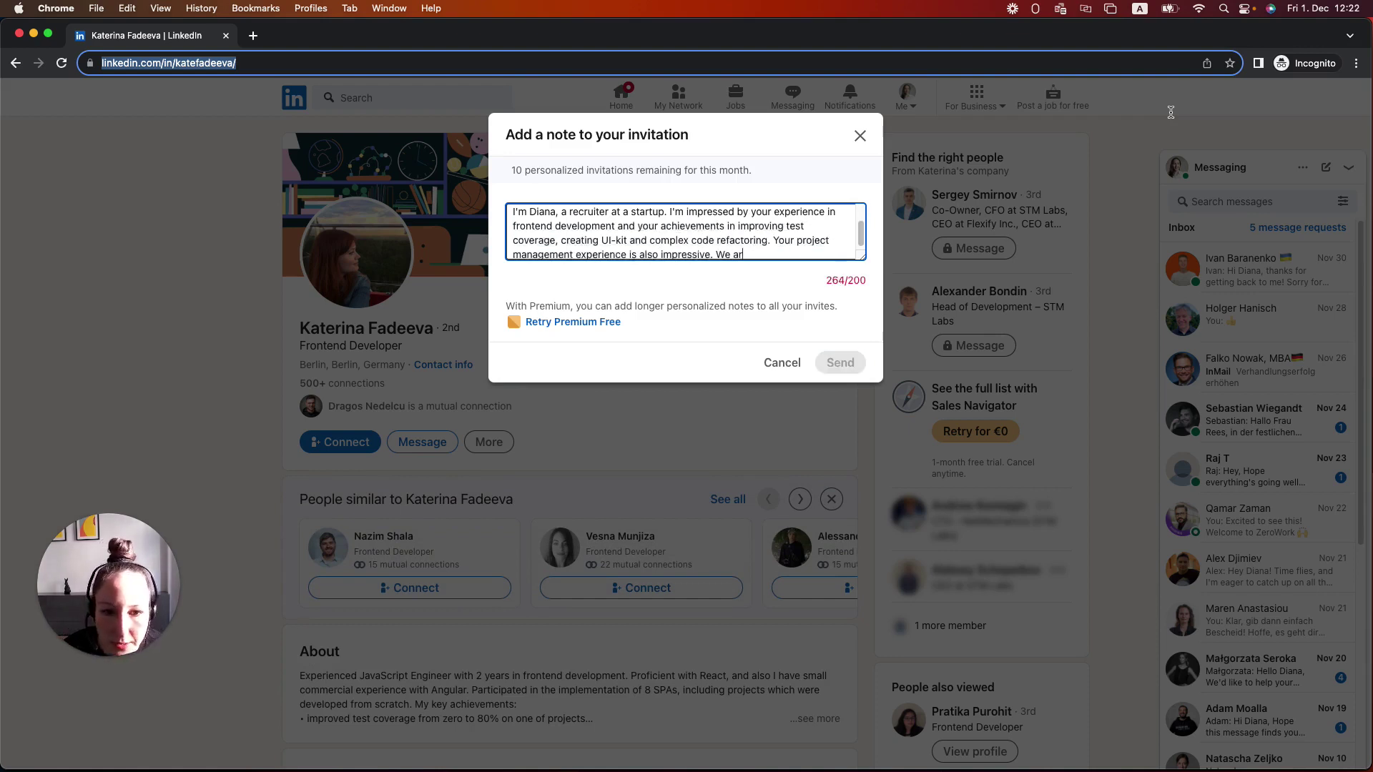
type("e looking for a frontend developer to join our team and I think you would be a great fit. Would yo")
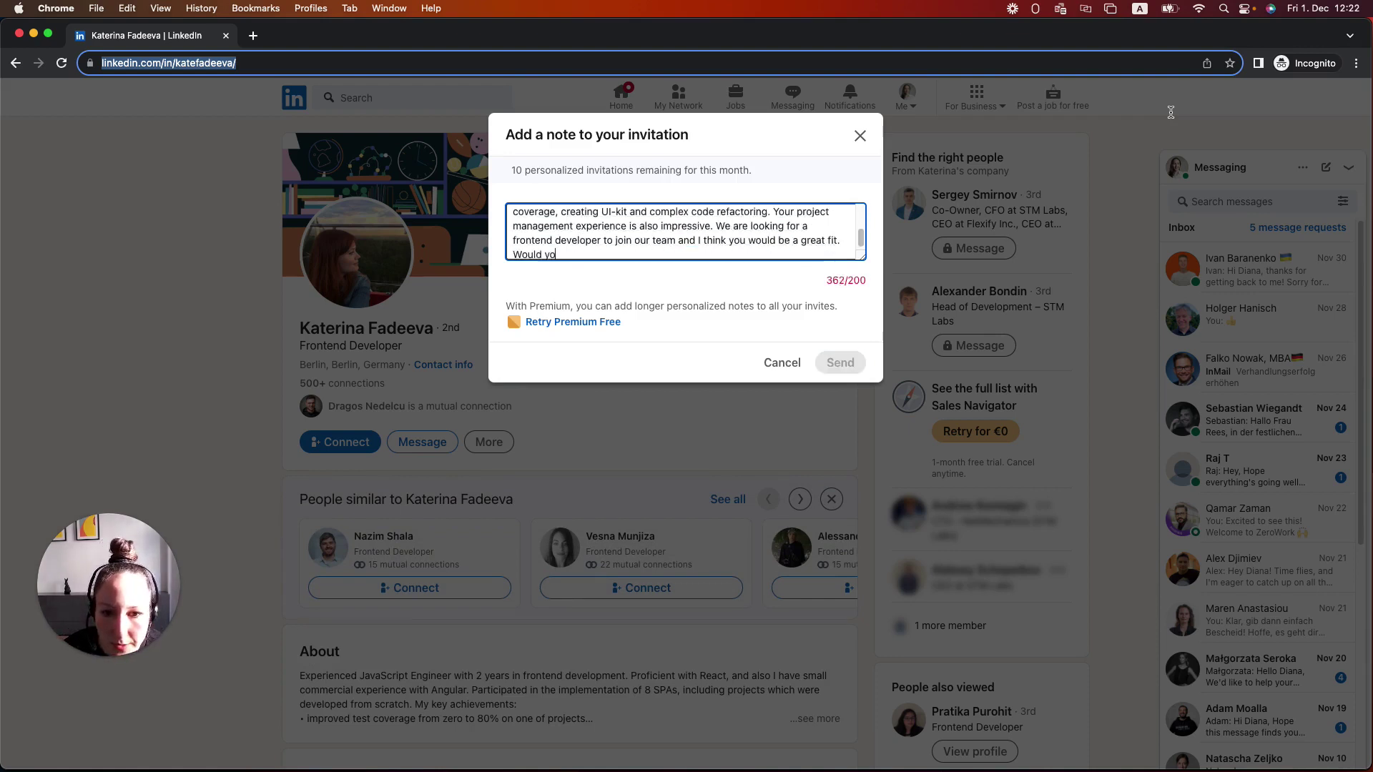
type("u be interested in learning more about the job position? I'd love to discuss it.  Best,  Diana")
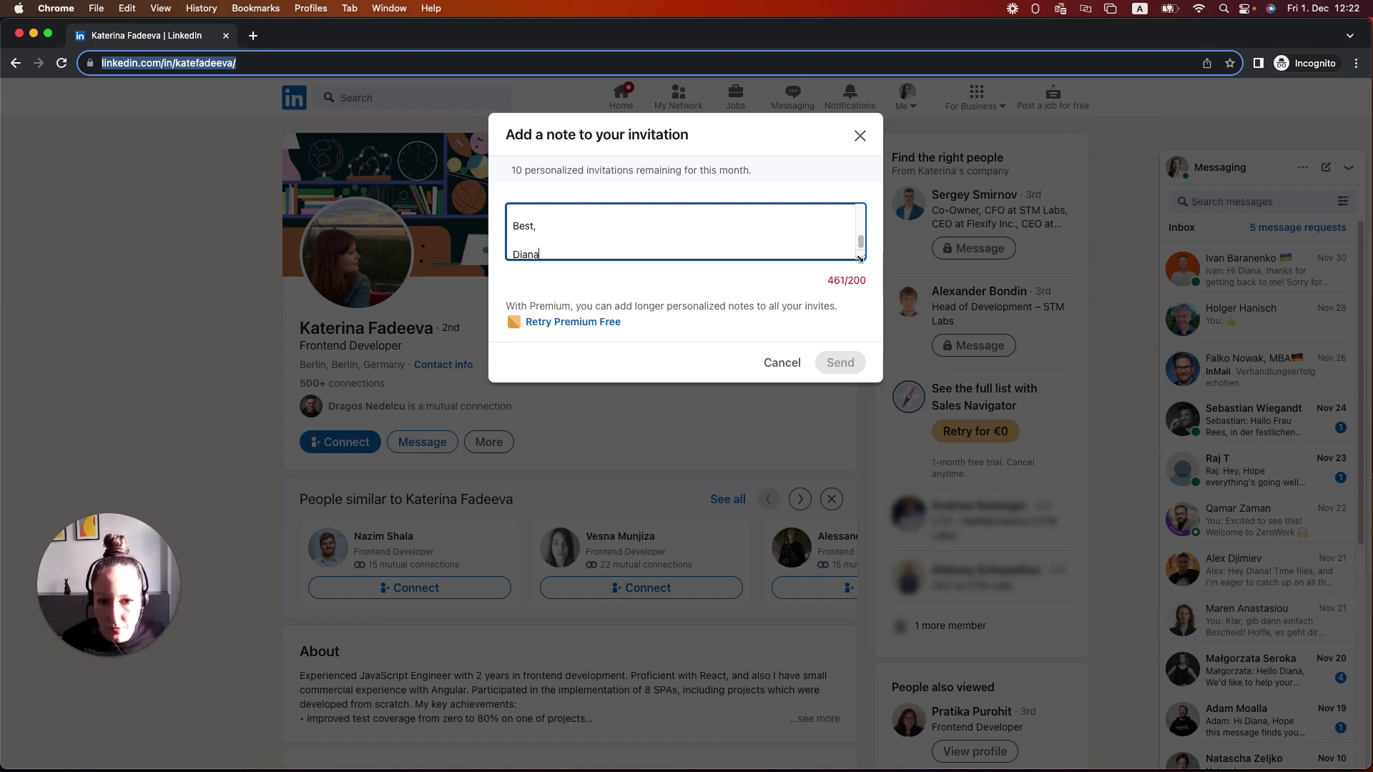
left_click_drag(860, 259, 861, 411)
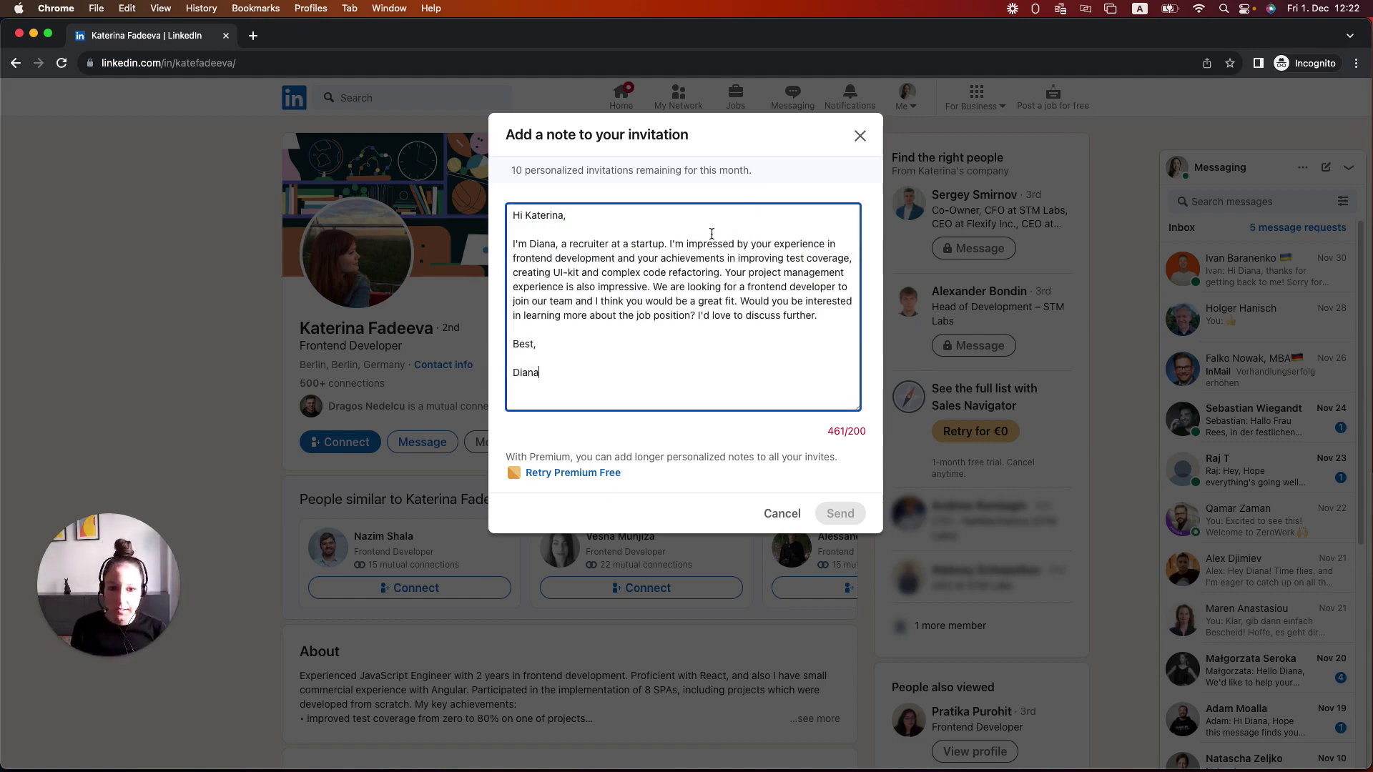
key("super+bracketleft")
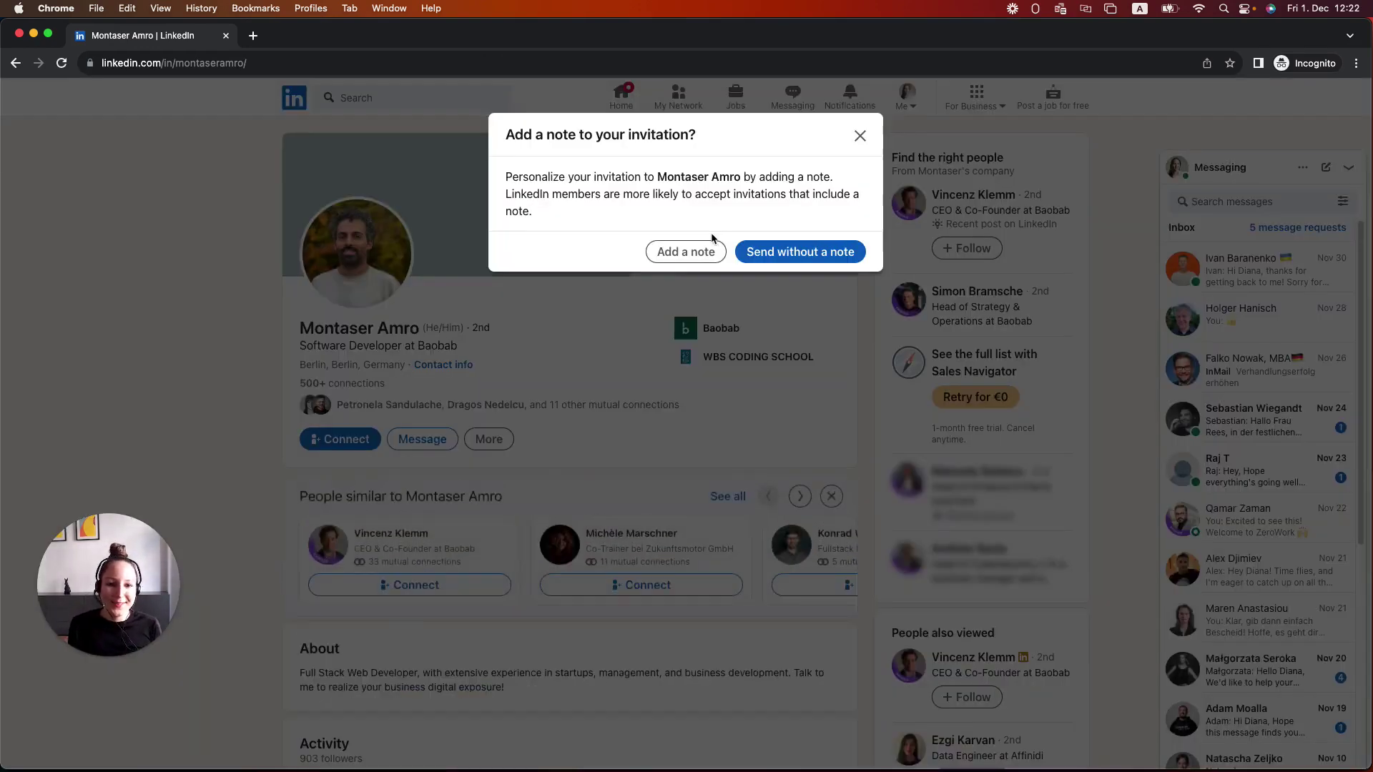
- Add a note greeting the candidate by first name, introducing the startup recruiter and inviting further discussion
left_click(711, 246)
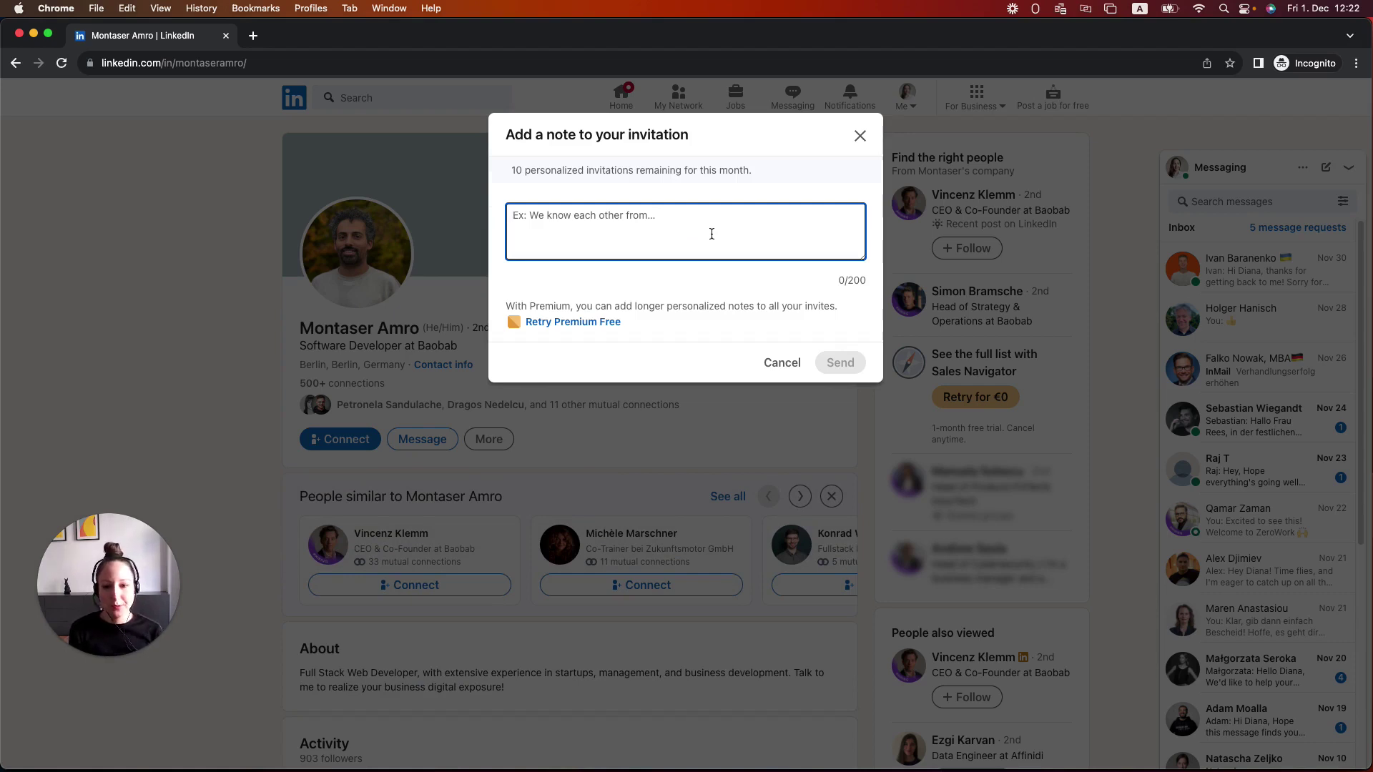
type("Hi Montaser,")
key("Return")
key("Return")
type("I'm Diana, a recruiter at a startup.")
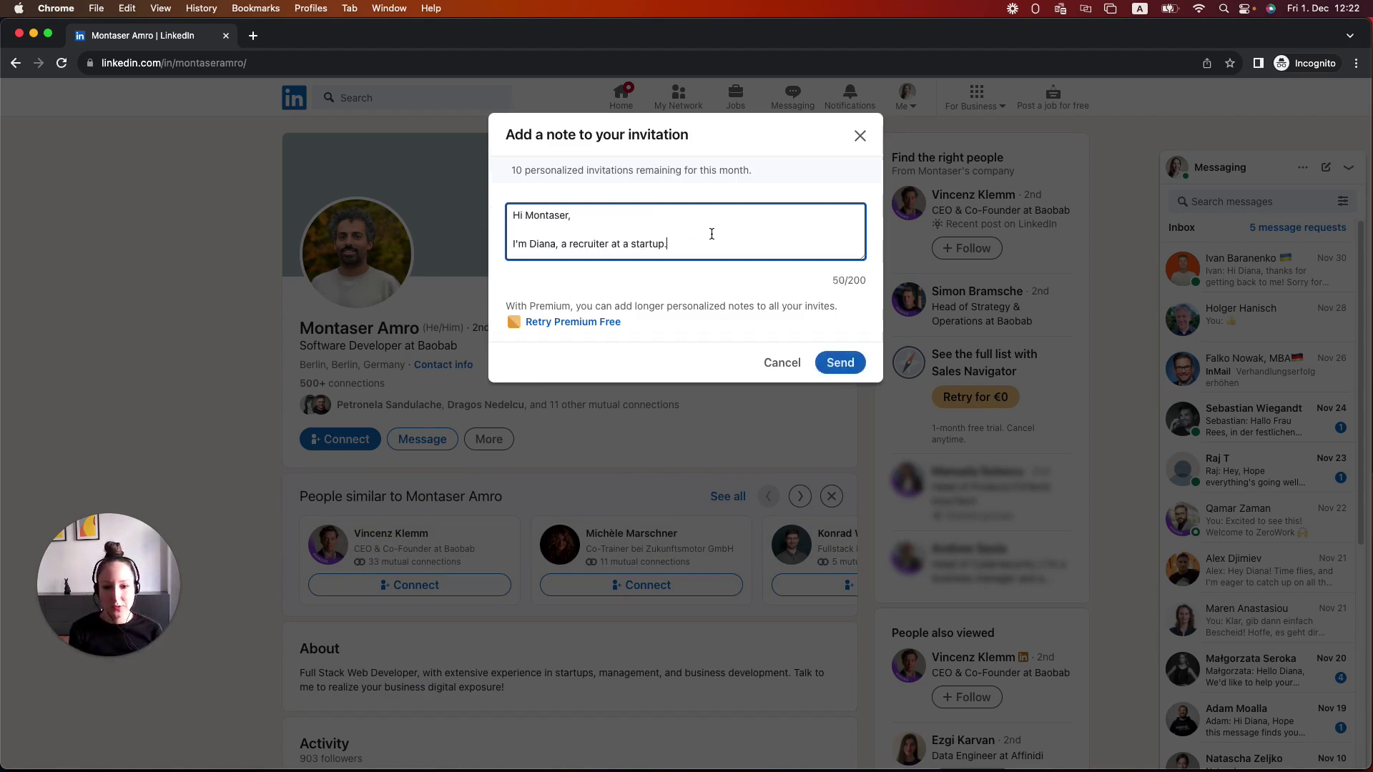
type(" I noticed your impressive profile and thought you'd be a great fit for our team. We're look")
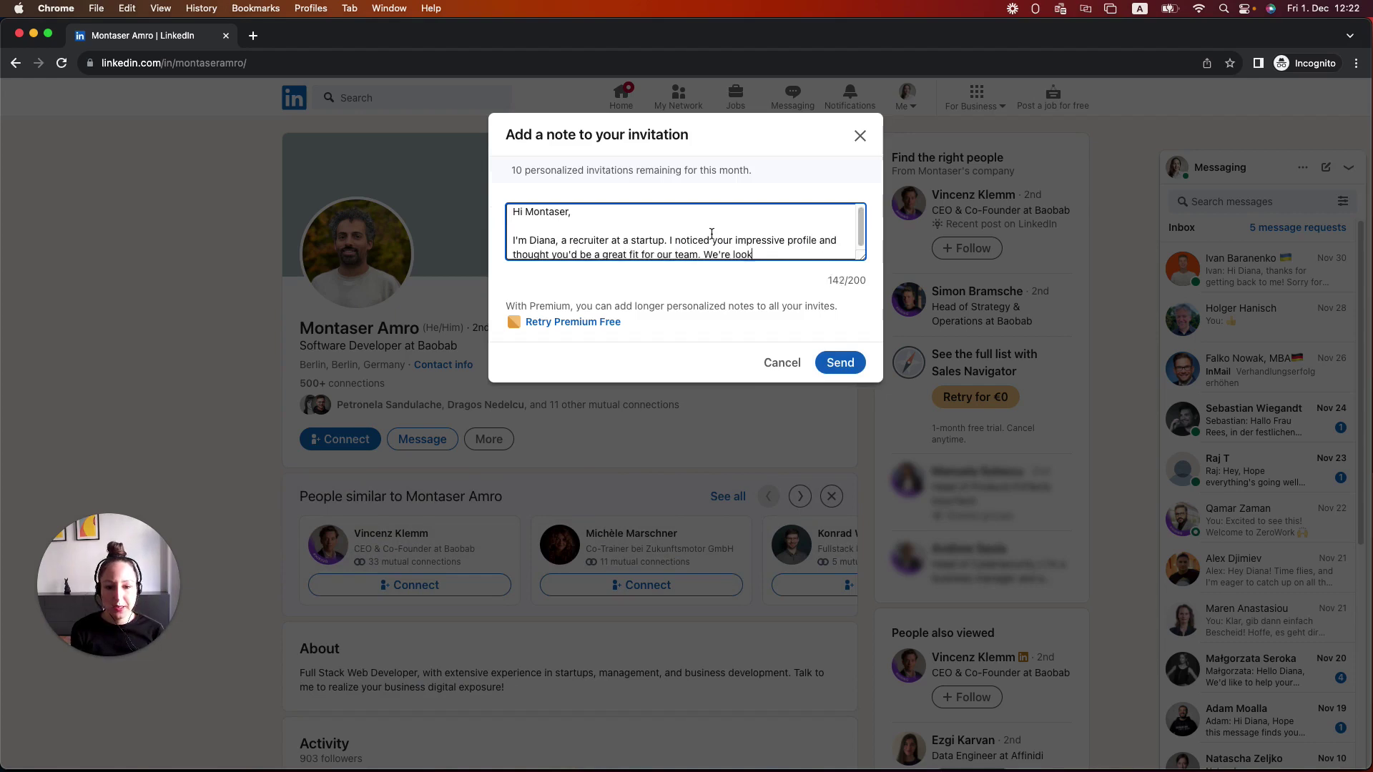
type("ing for a full stack web developer with experience in startups, management, and business d")
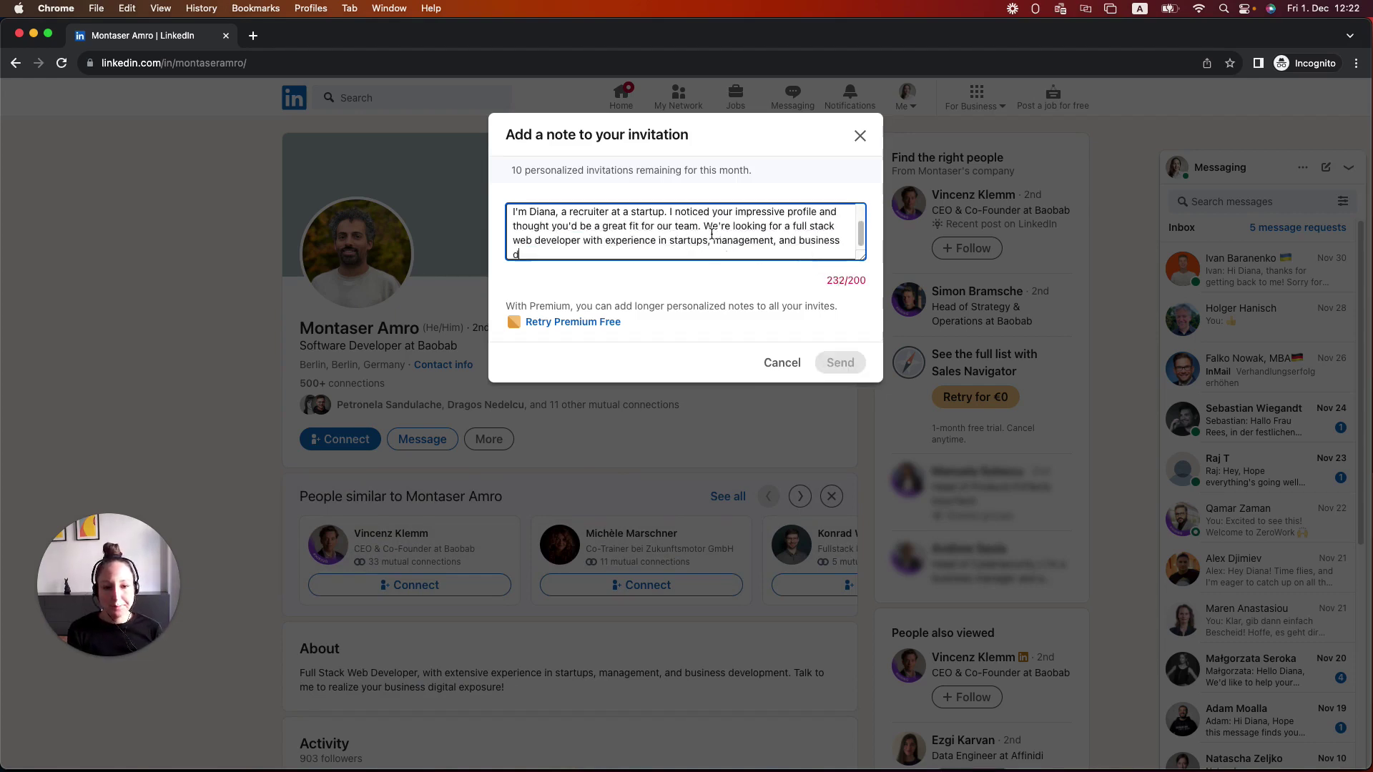
type("evelopment. We believe you have the skills and experience to help us realize our business digital exposure.")
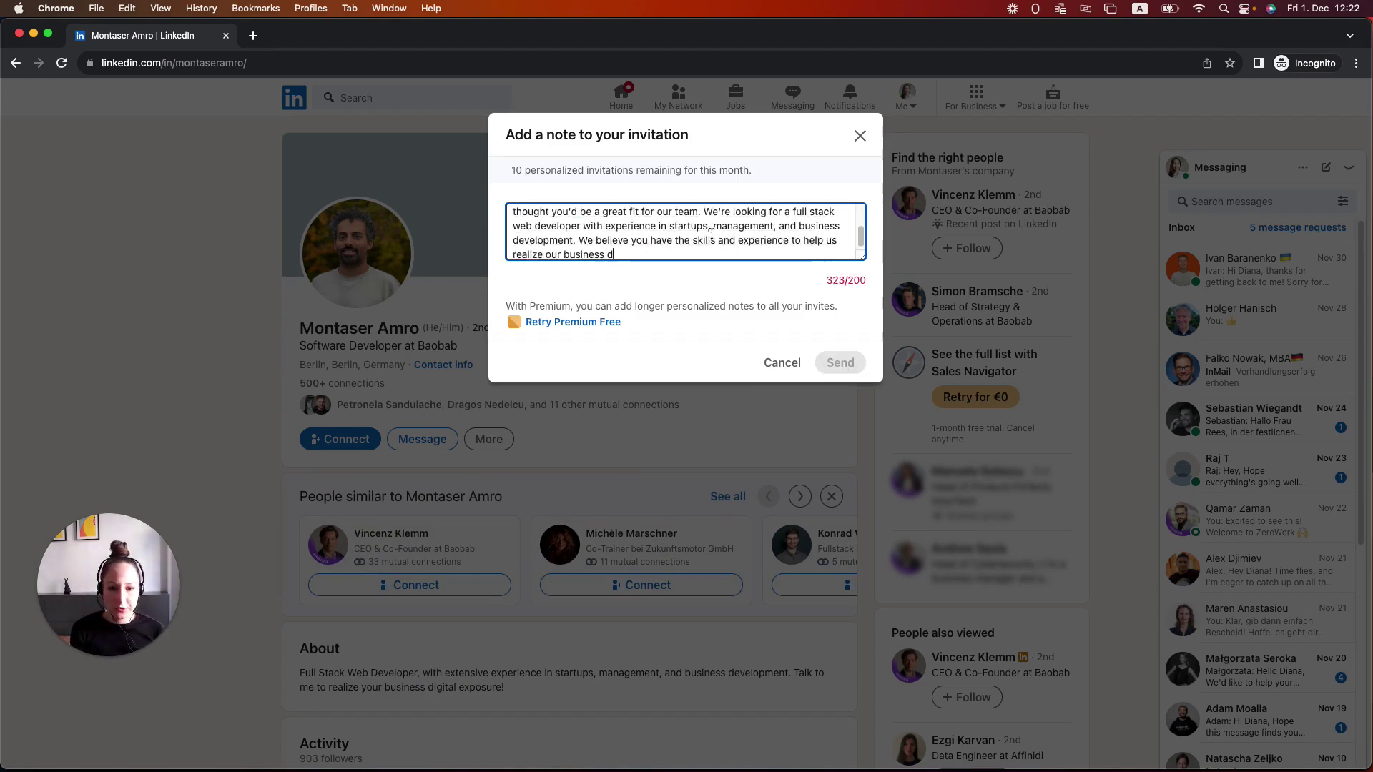
key("Return")
key("Return")
type("I'd love to discuss this opportunity further and answer any questions you may have.")
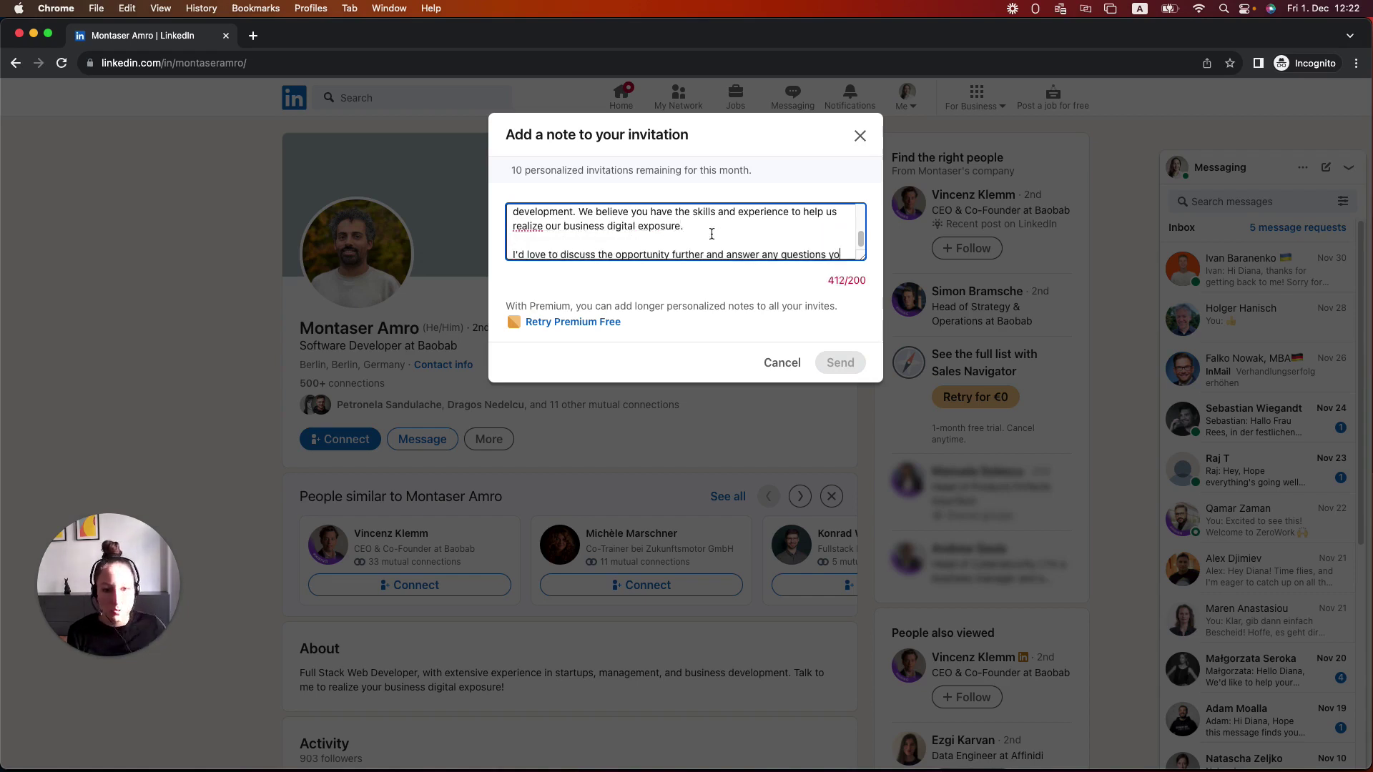
- Finish the note with a 'Best,' sign-off and the recruiter's name, enlarge the note box, and move to the next profile
key("Return")
key("Return")
type("Best,")
key("Return")
type("Diana")
left_click_drag(865, 257, 874, 429)
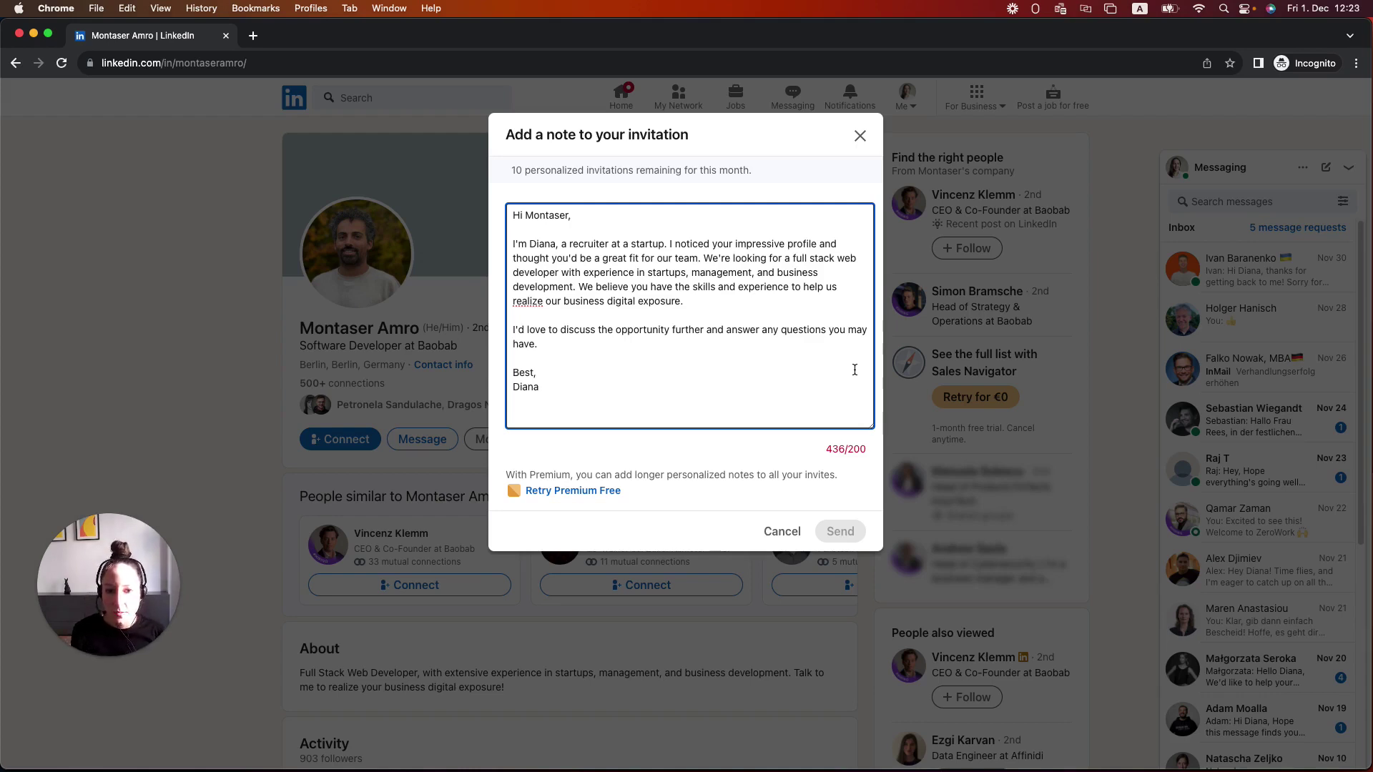
key("super+[")
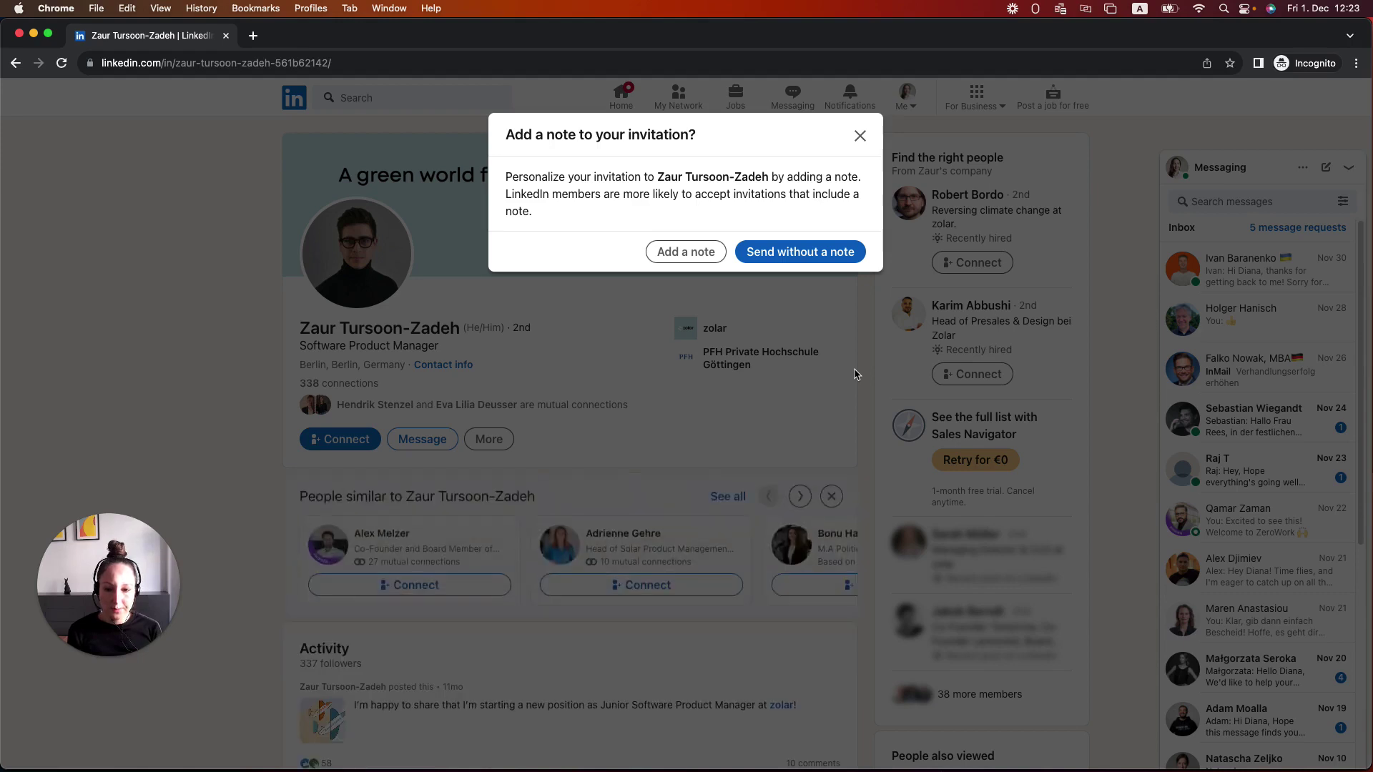
- Add a note opening 'Dear' plus the candidate's name, praising their profile and closing 'I look forward to hearing from you.'
key("Return")
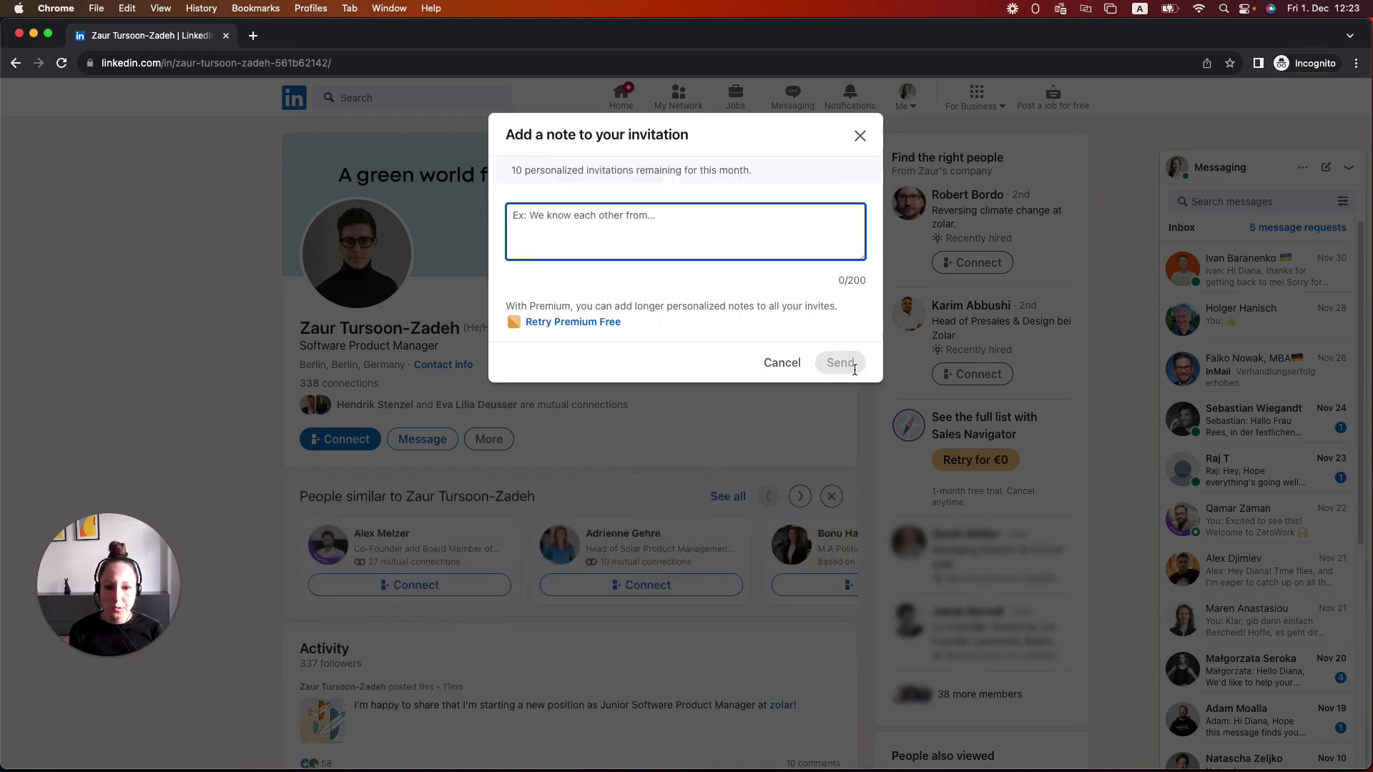
type("Dear Zaur,")
key("Return")
key("Return")
type("I'm Diana, a recruiter at a startup. I came across your profile and was impresse")
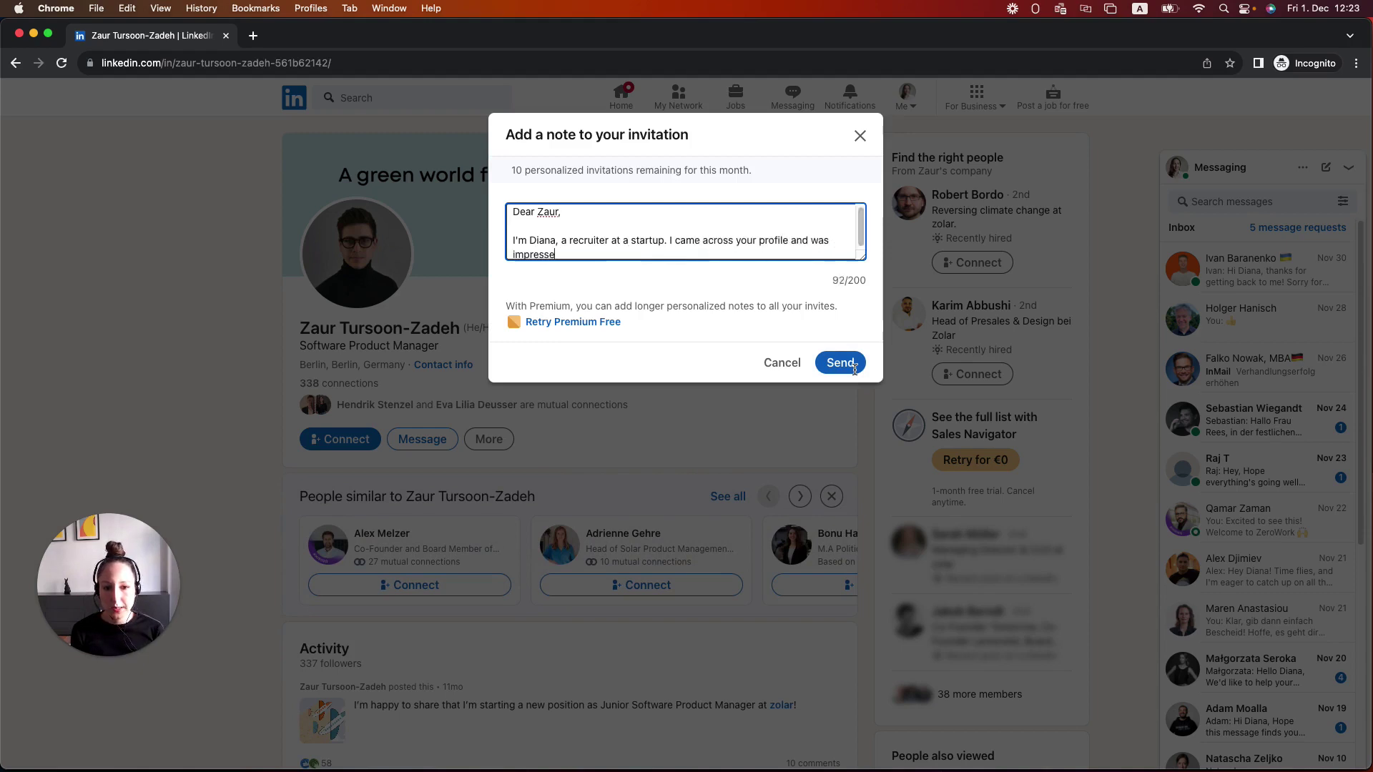
type("d by your experience as a Software Product Manager. Our startup is looking for a candidate with your skills and expertise to join our team. I would love to discuss the opportunity with you and learn more about your career goals.")
key("Return")
key("Return")
type("I look forward to hearing from you.")
- Sign the note 'Best,' with the recruiter's name and enlarge the box to read the full 370-character message
key("Return")
key("Return")
type("Best,")
key("Return")
type("Diana")
left_click_drag(863, 260, 872, 370)
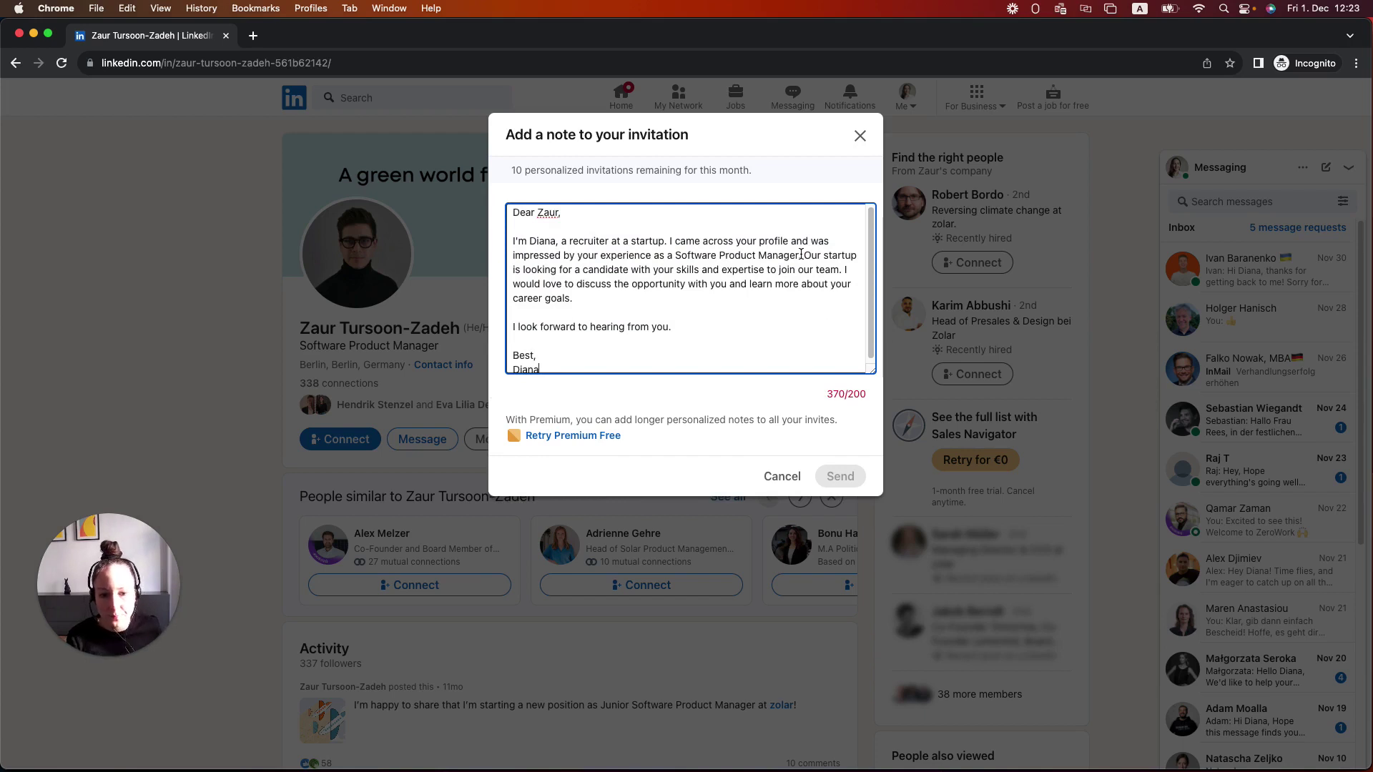